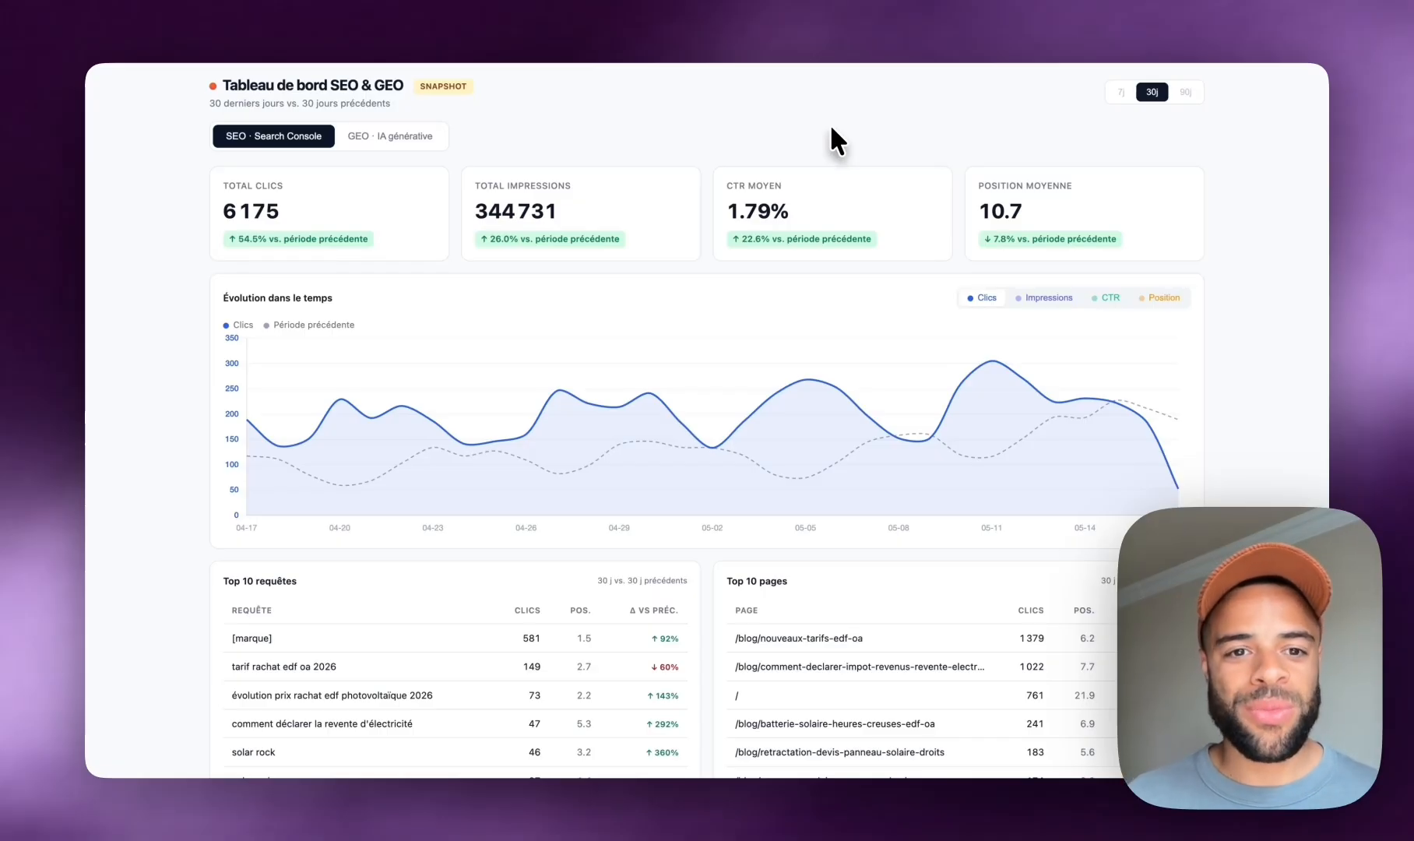
Step: Add the Impressions, CTR and Position curves to the Évolution dans le temps chart
scroll(829, 125, down, 2)
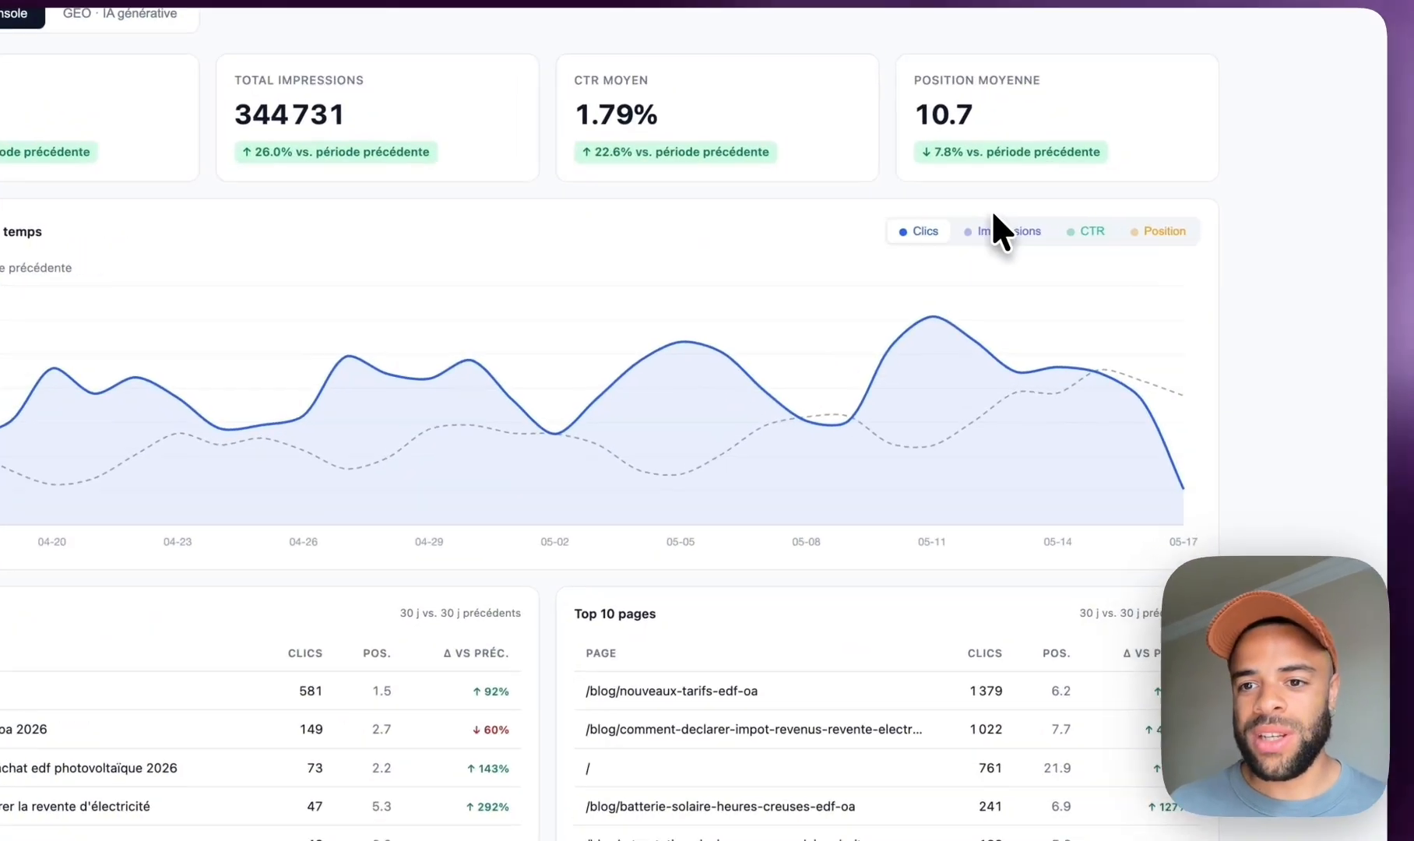
click(1000, 228)
click(1087, 231)
click(1160, 231)
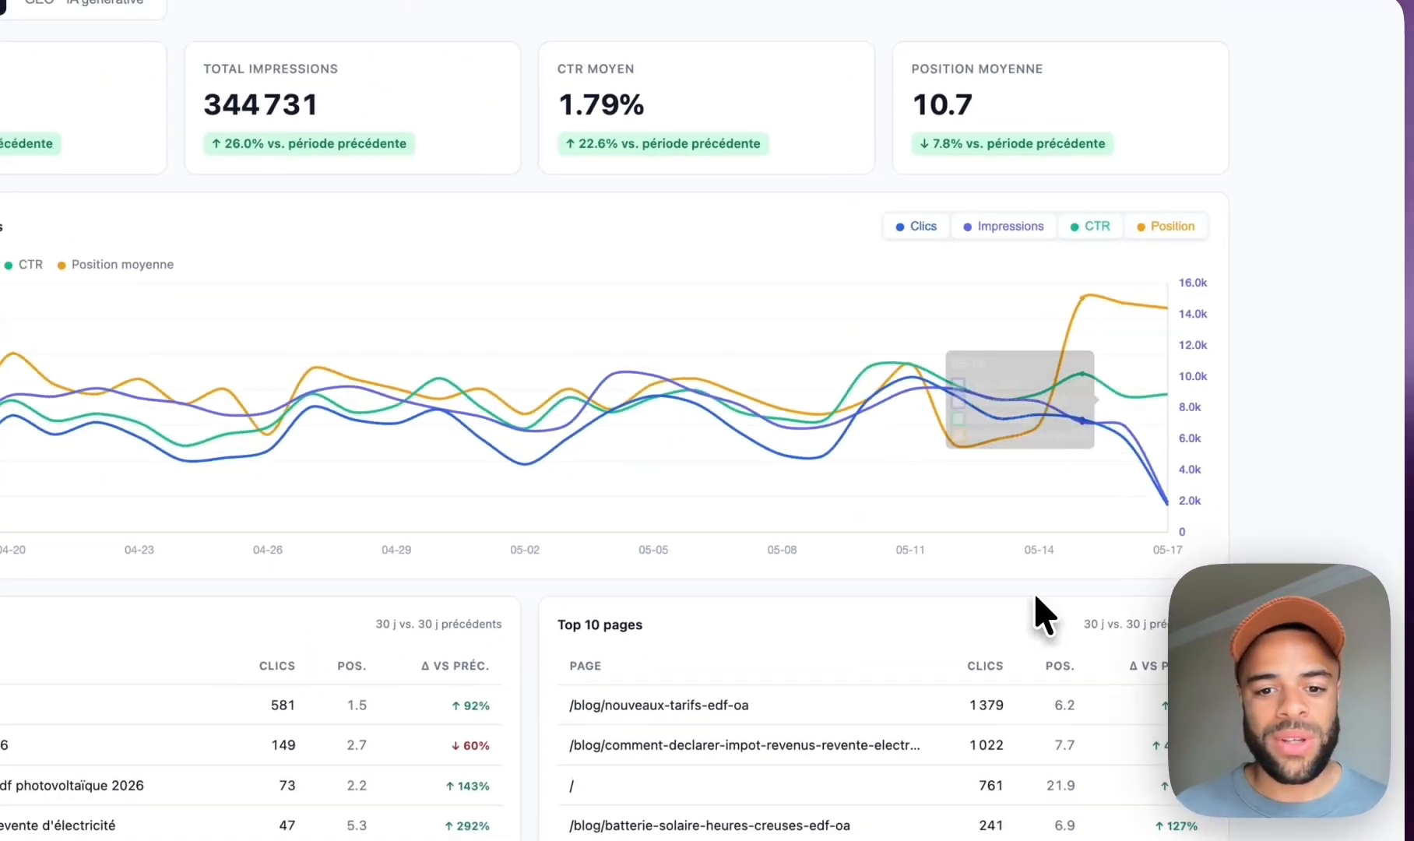
Step: Examine the SEO dashboard's top queries, top pages, brand split, countries, devices and position distribution
scroll(1314, 504, down, 5)
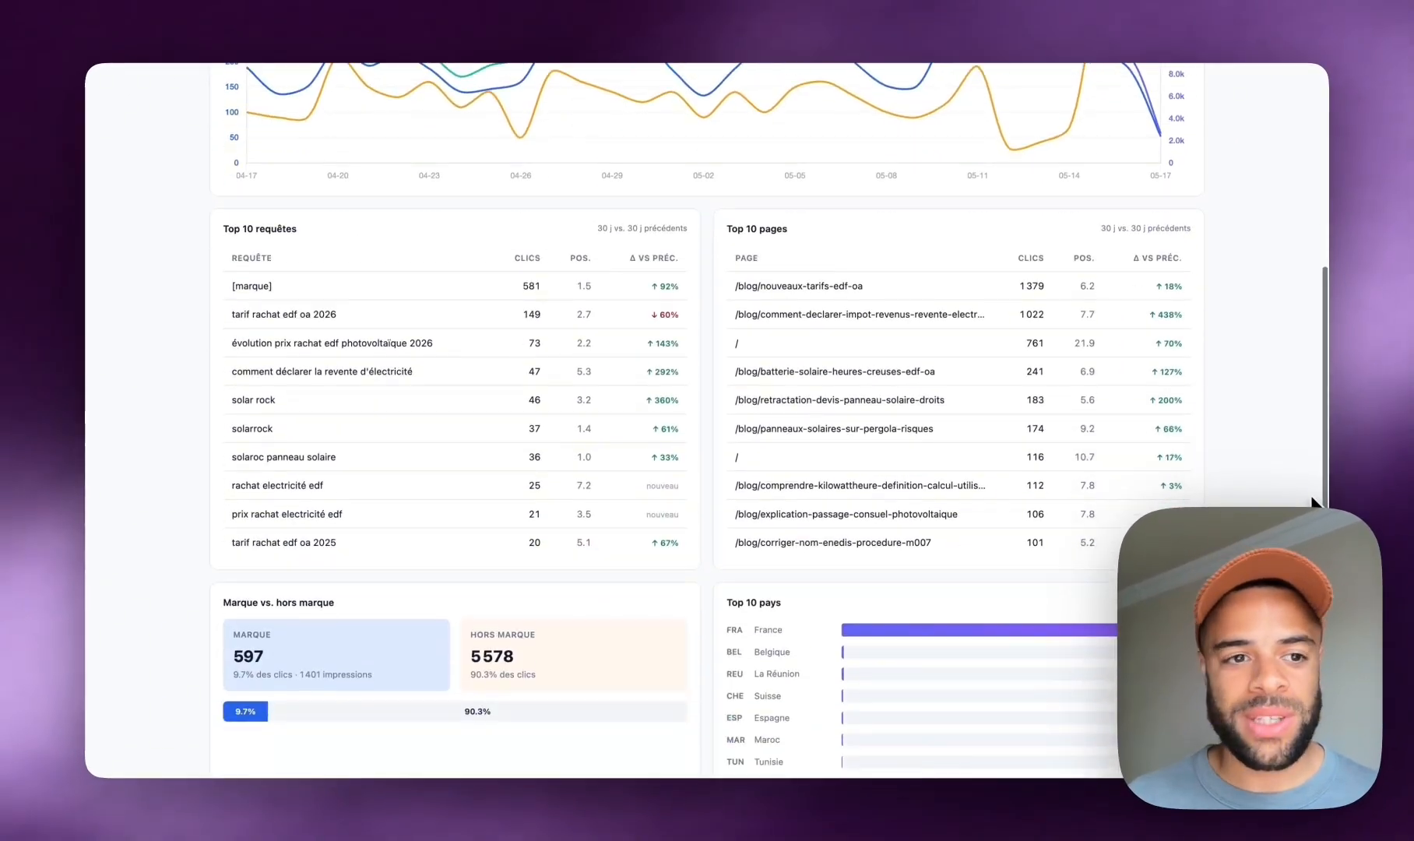
scroll(1194, 471, down, 3)
scroll(1027, 531, up, 1)
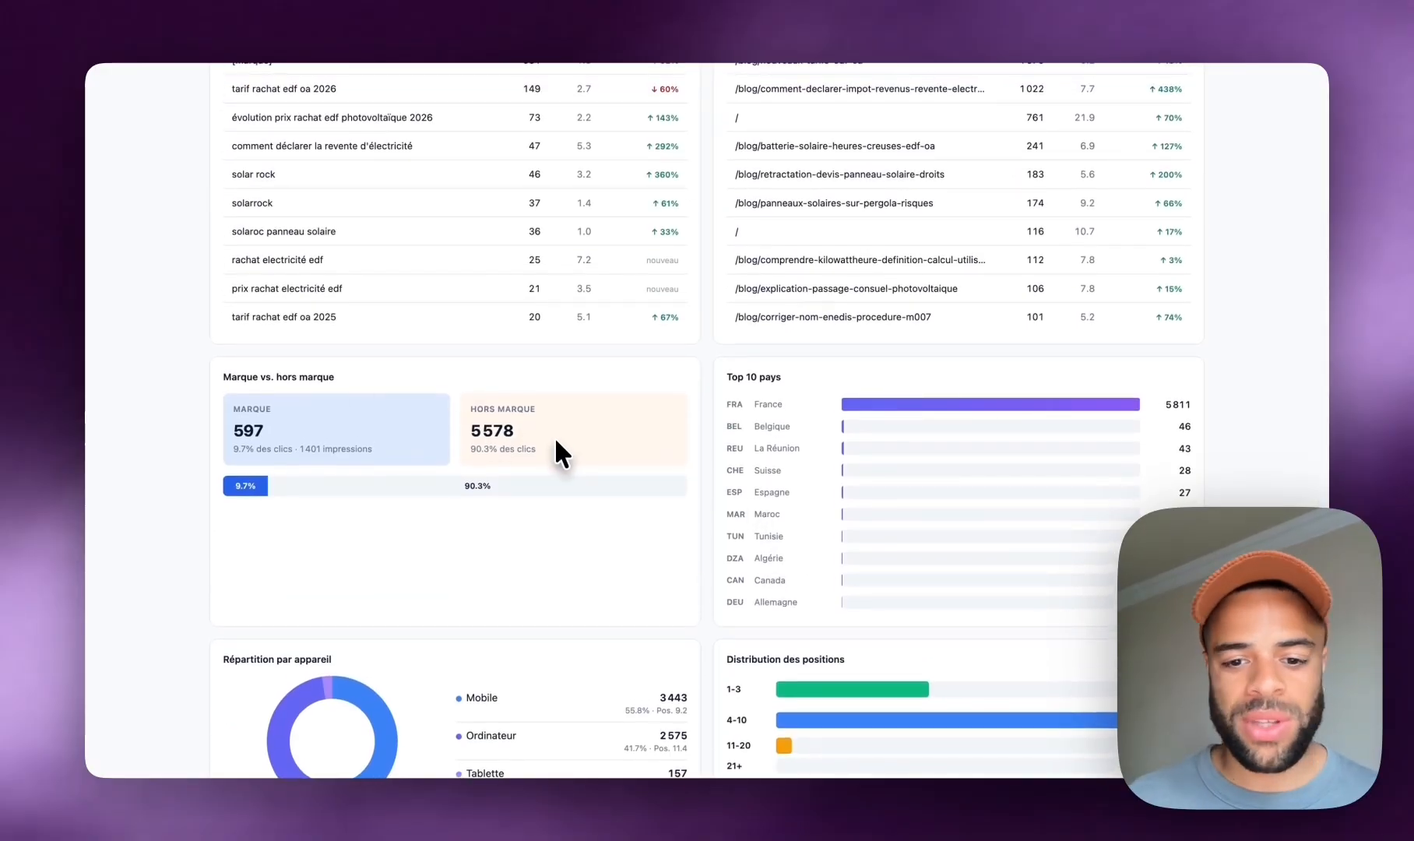
scroll(556, 436, up, 10)
Step: Display the GEO · IA générative dashboard and examine its key metrics, thematic performance and tracked prompts
click(424, 139)
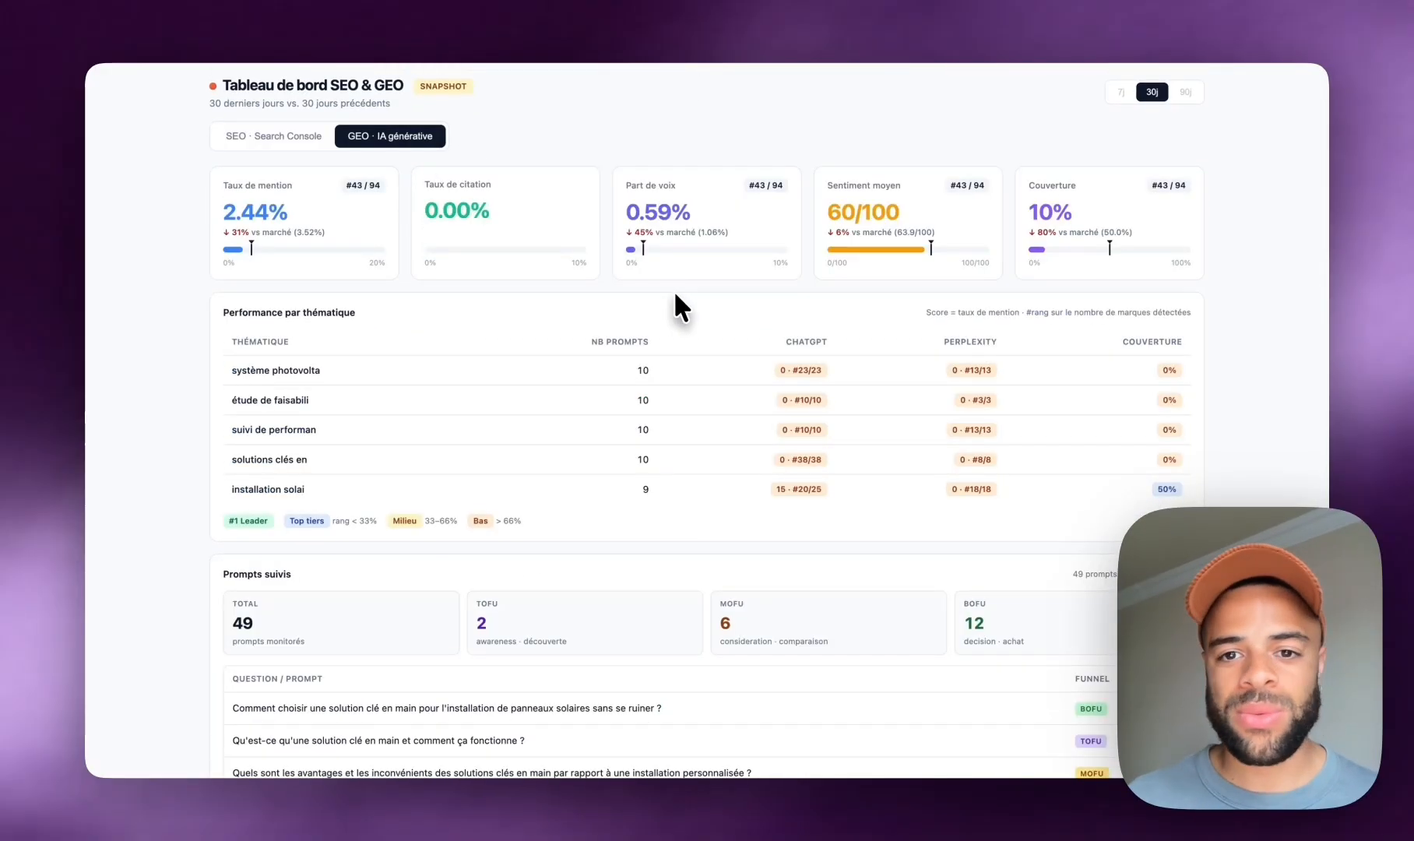
scroll(1264, 351, down, 1)
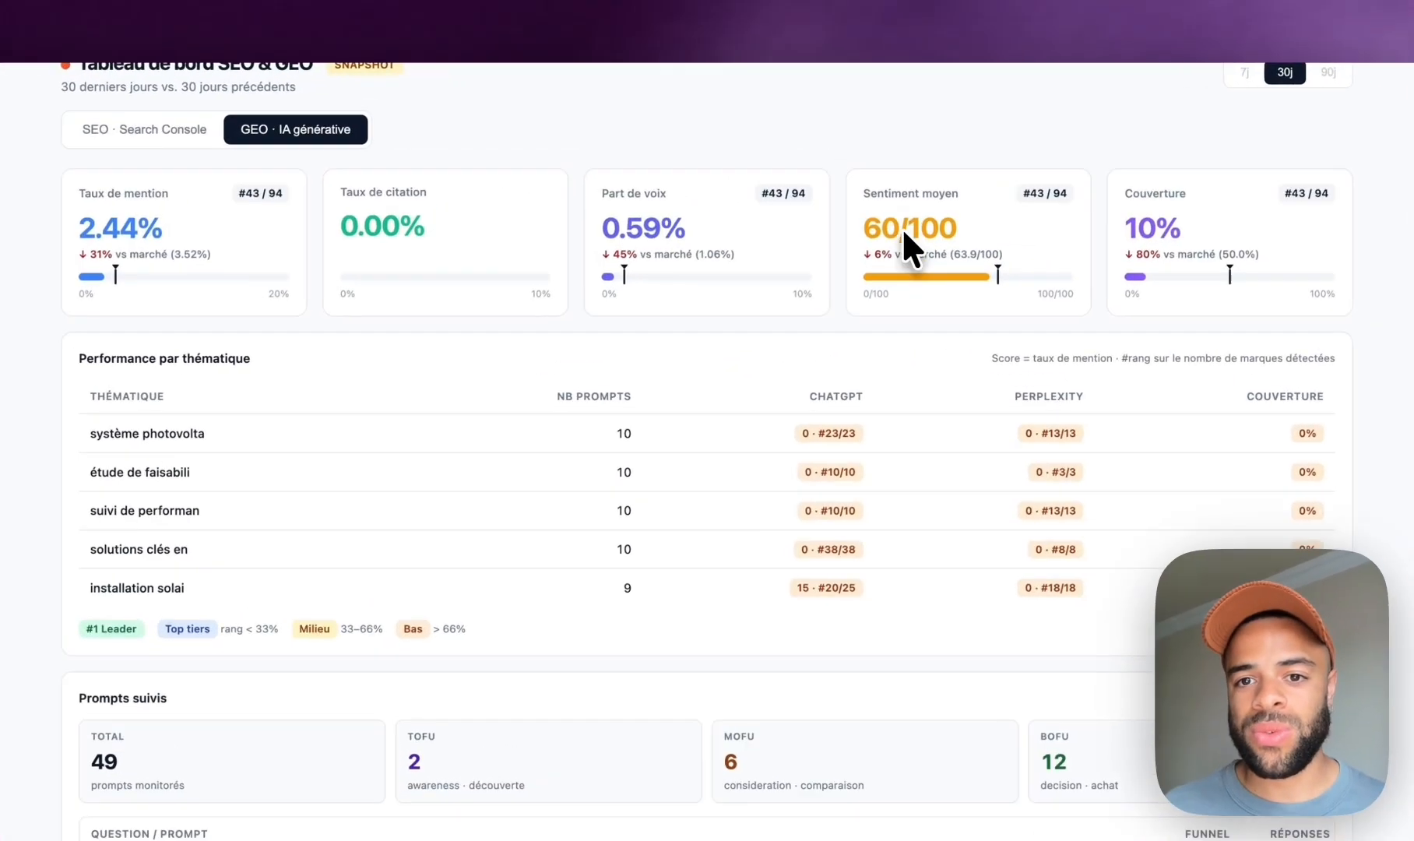
drag(876, 188, 949, 190)
click(1082, 201)
scroll(1020, 594, down, 2)
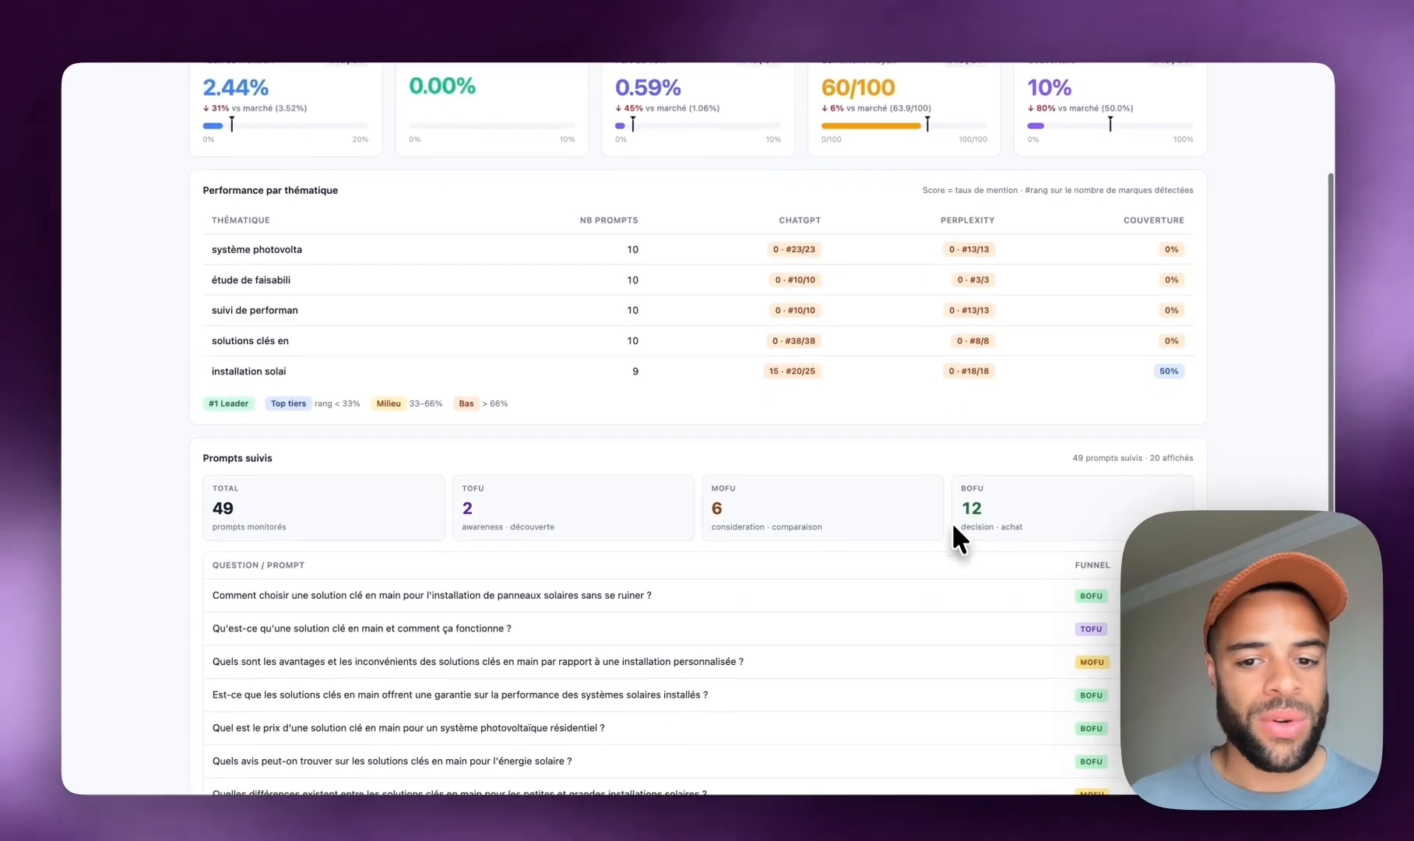
scroll(949, 625, down, 3)
scroll(949, 625, up, 5)
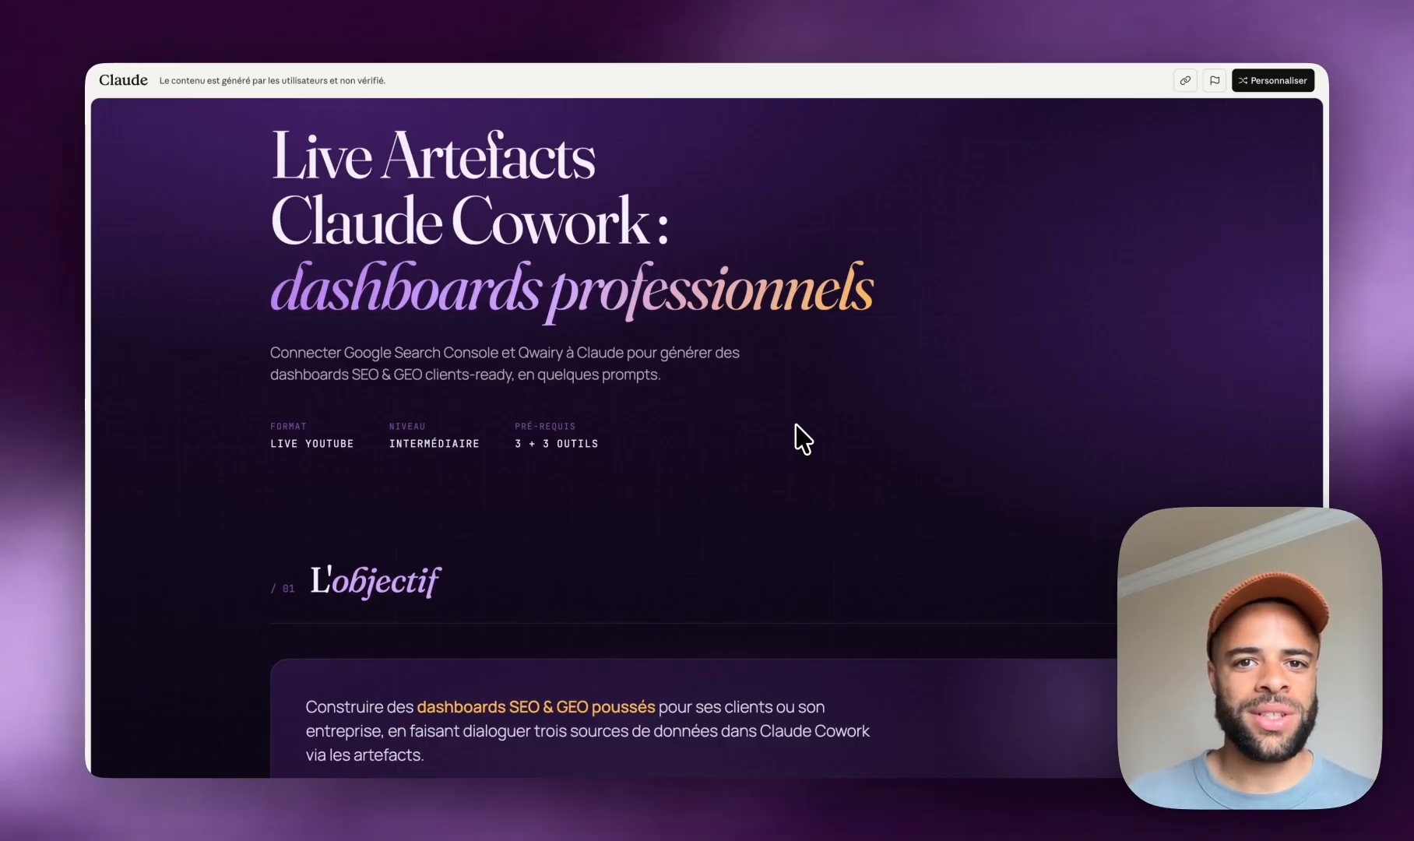
Step: Read through the Live Artefacts guide and look up the macOS download on the Python website
scroll(802, 440, down, 12)
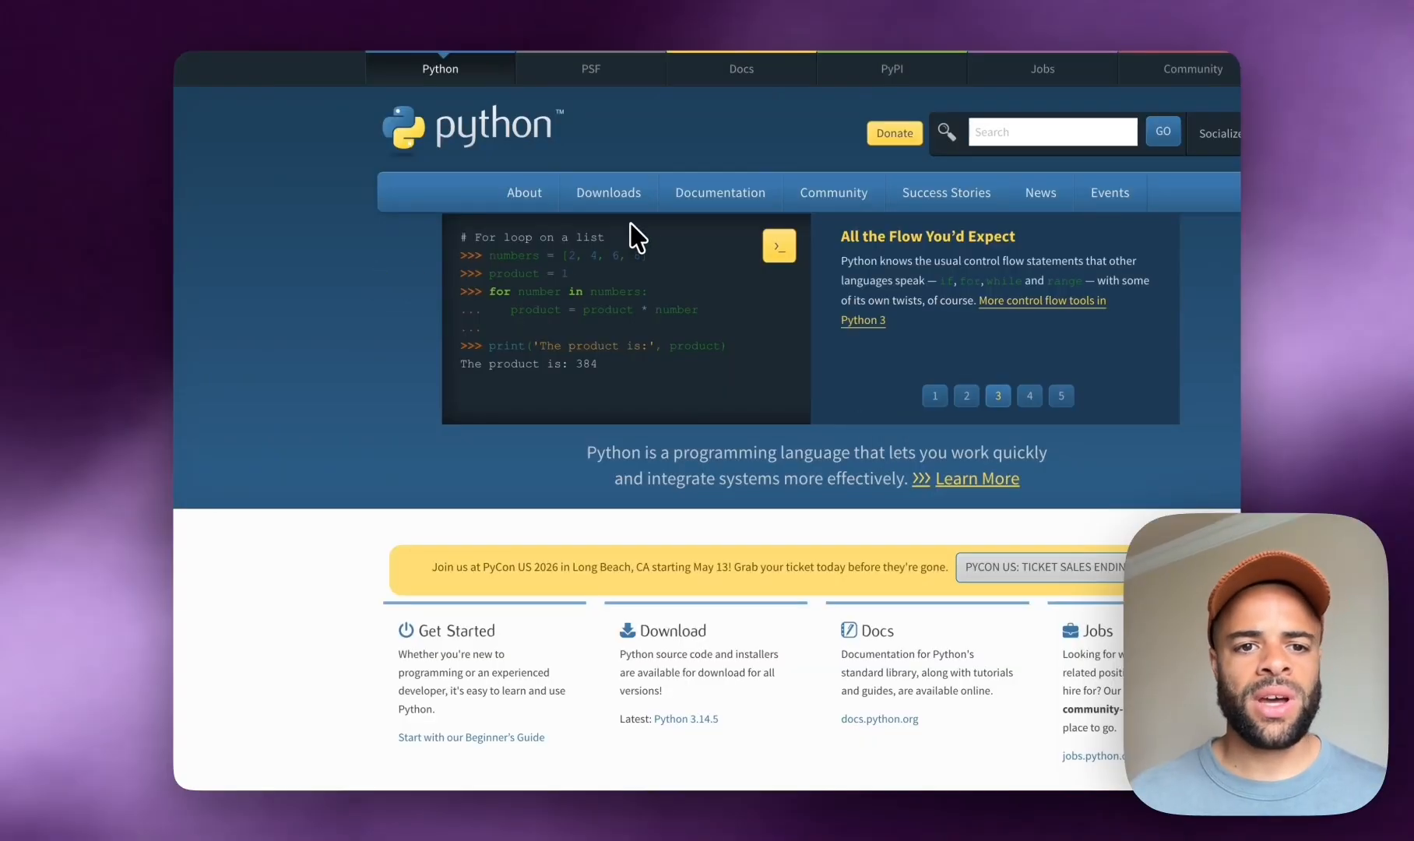
mouse_move(622, 196)
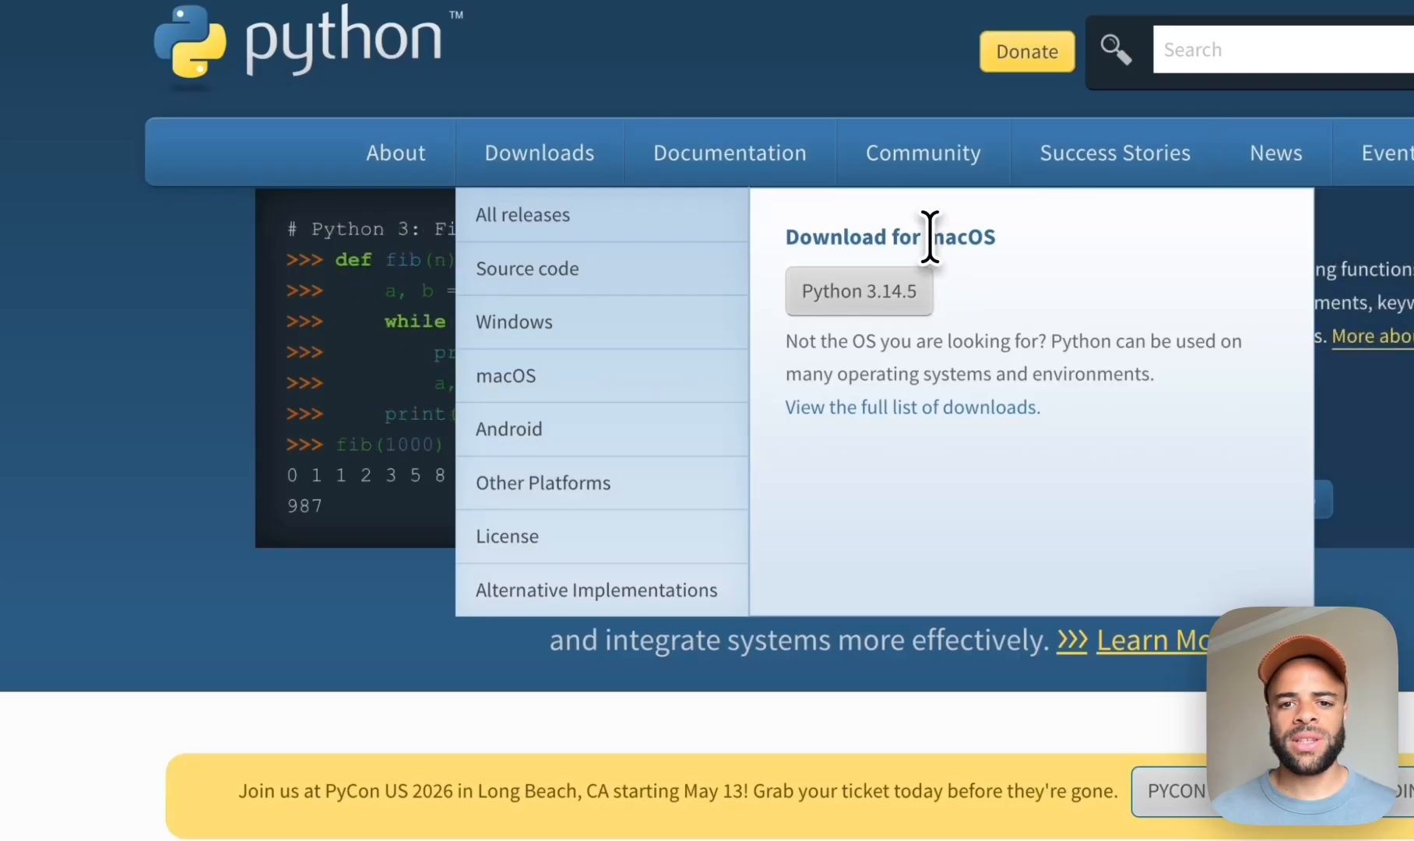
drag(930, 236, 1004, 237)
click(1008, 243)
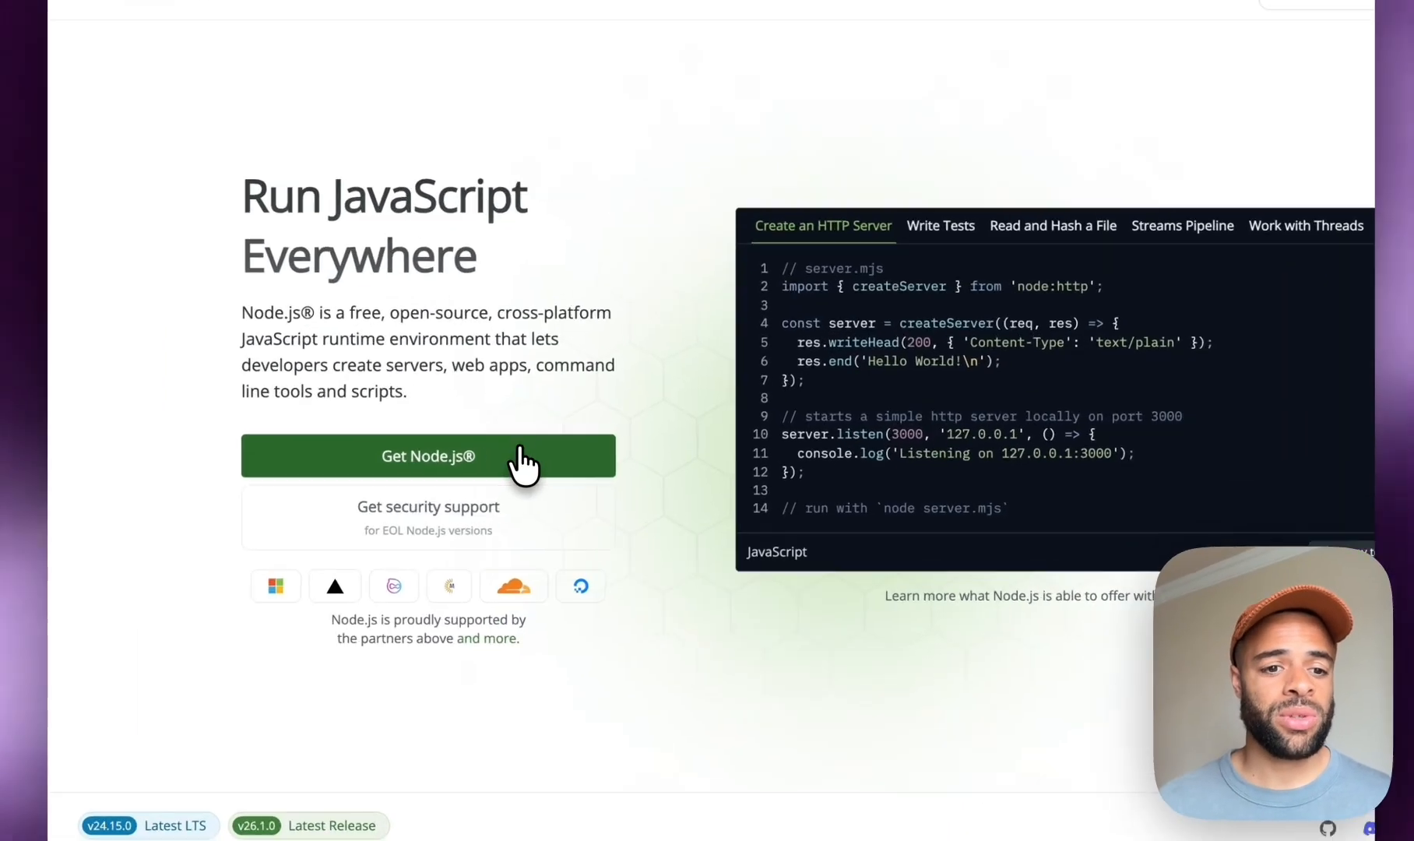
Step: Open the Node.js download page and check the operating system choice for the prebuilt installer
click(521, 465)
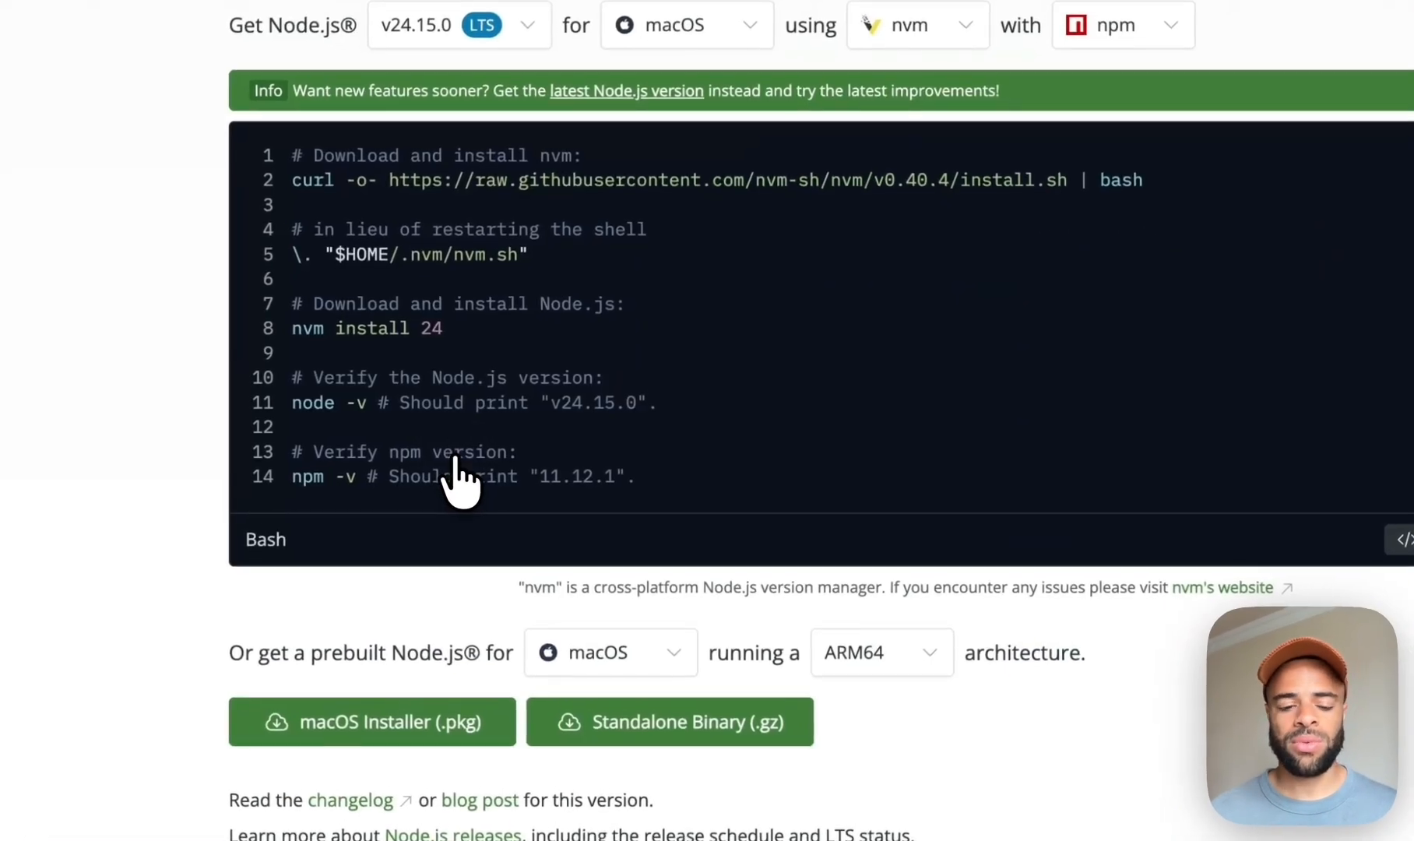
click(629, 656)
click(726, 667)
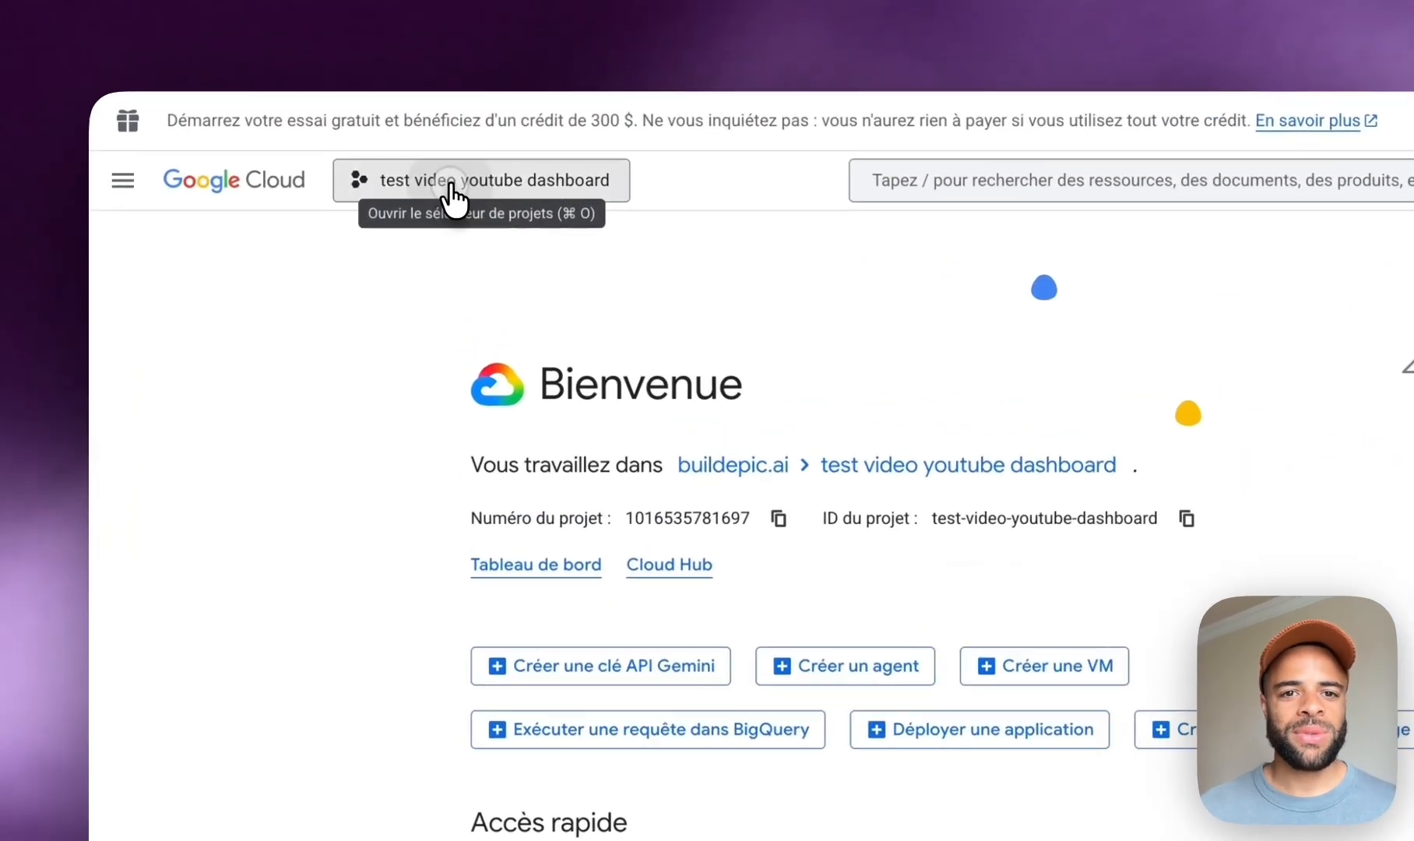
click(397, 107)
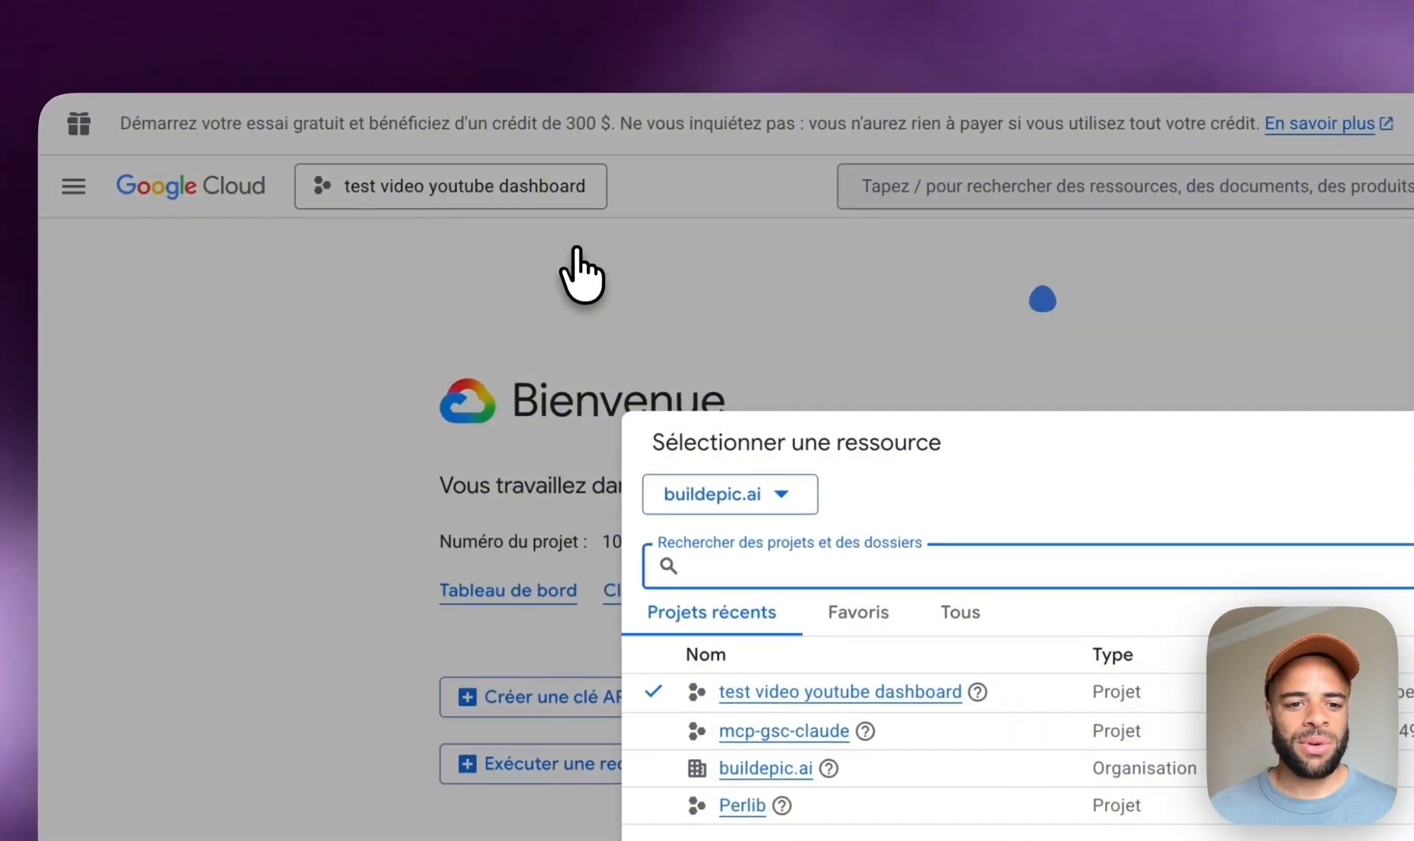
click(1152, 442)
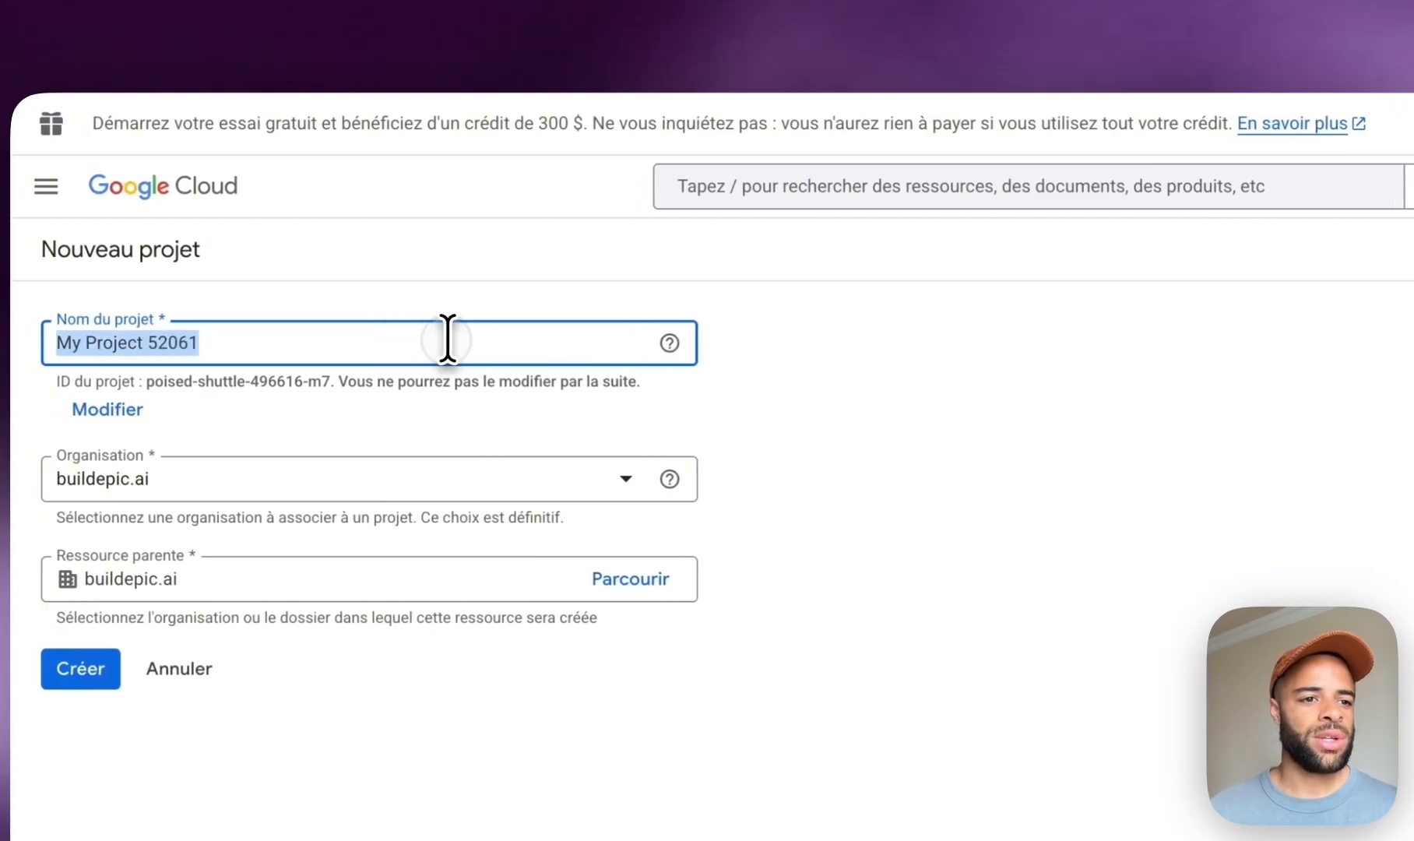
text(thdrt)
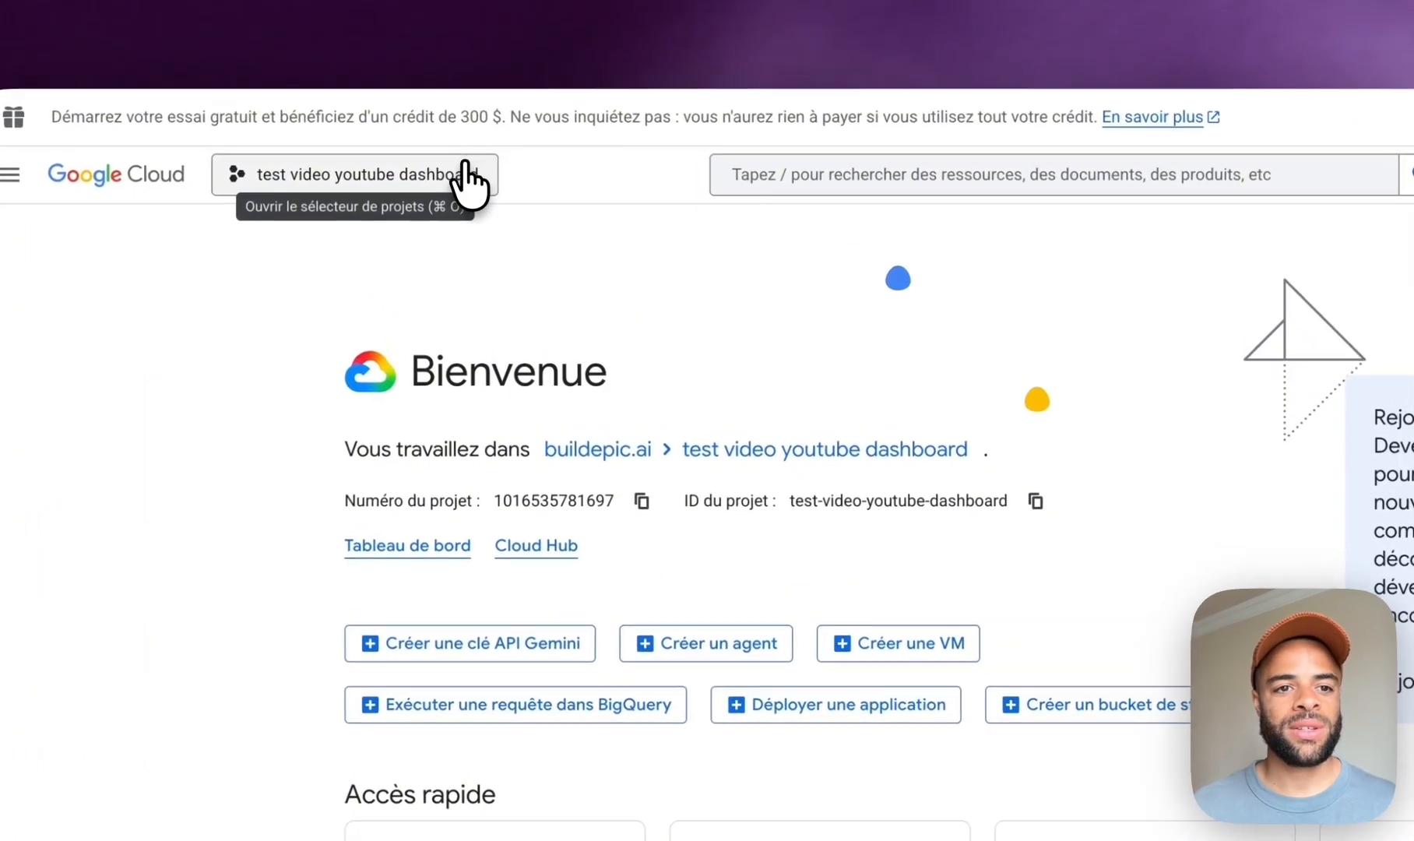
click(474, 107)
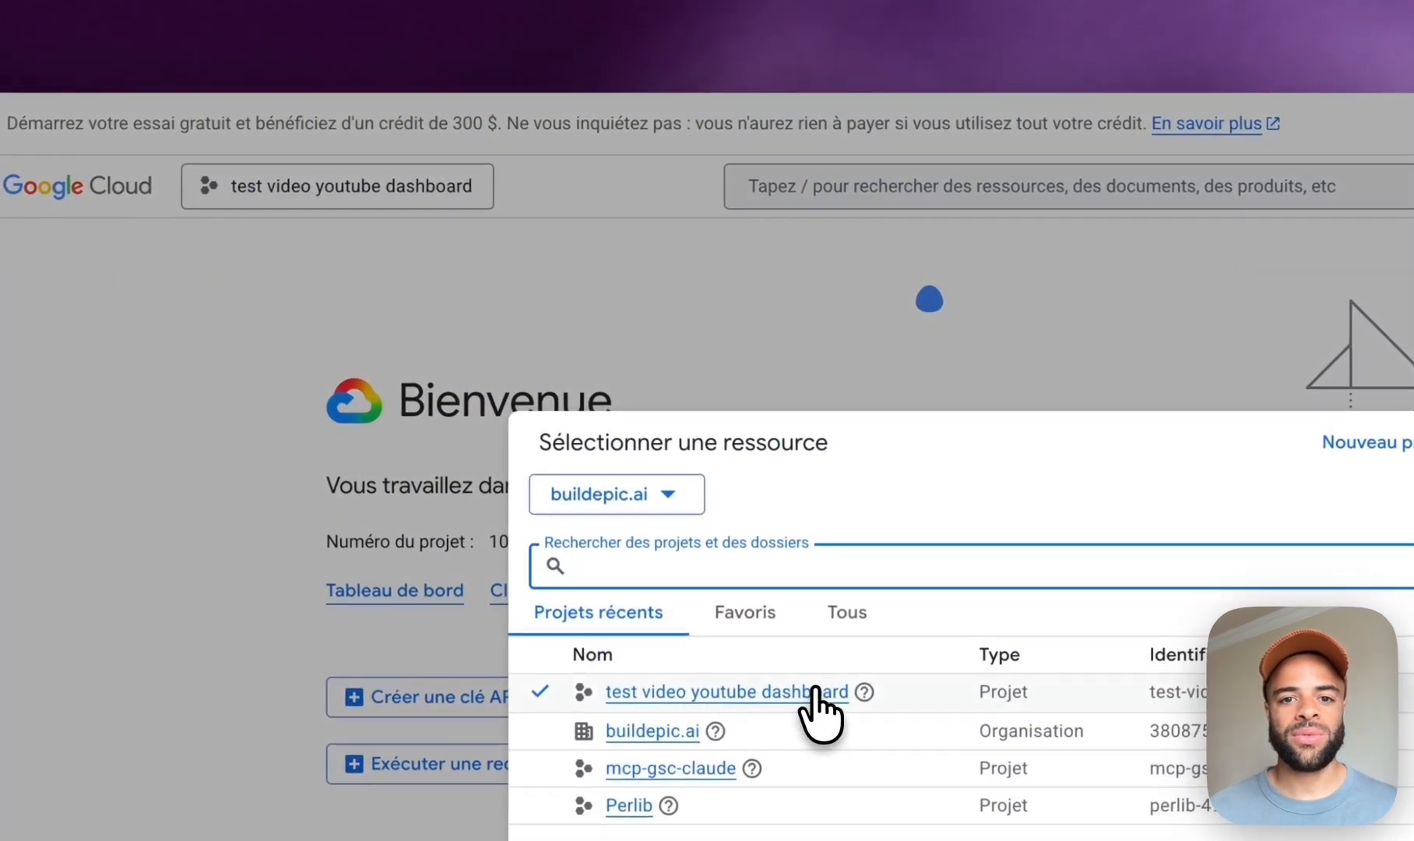
click(1004, 280)
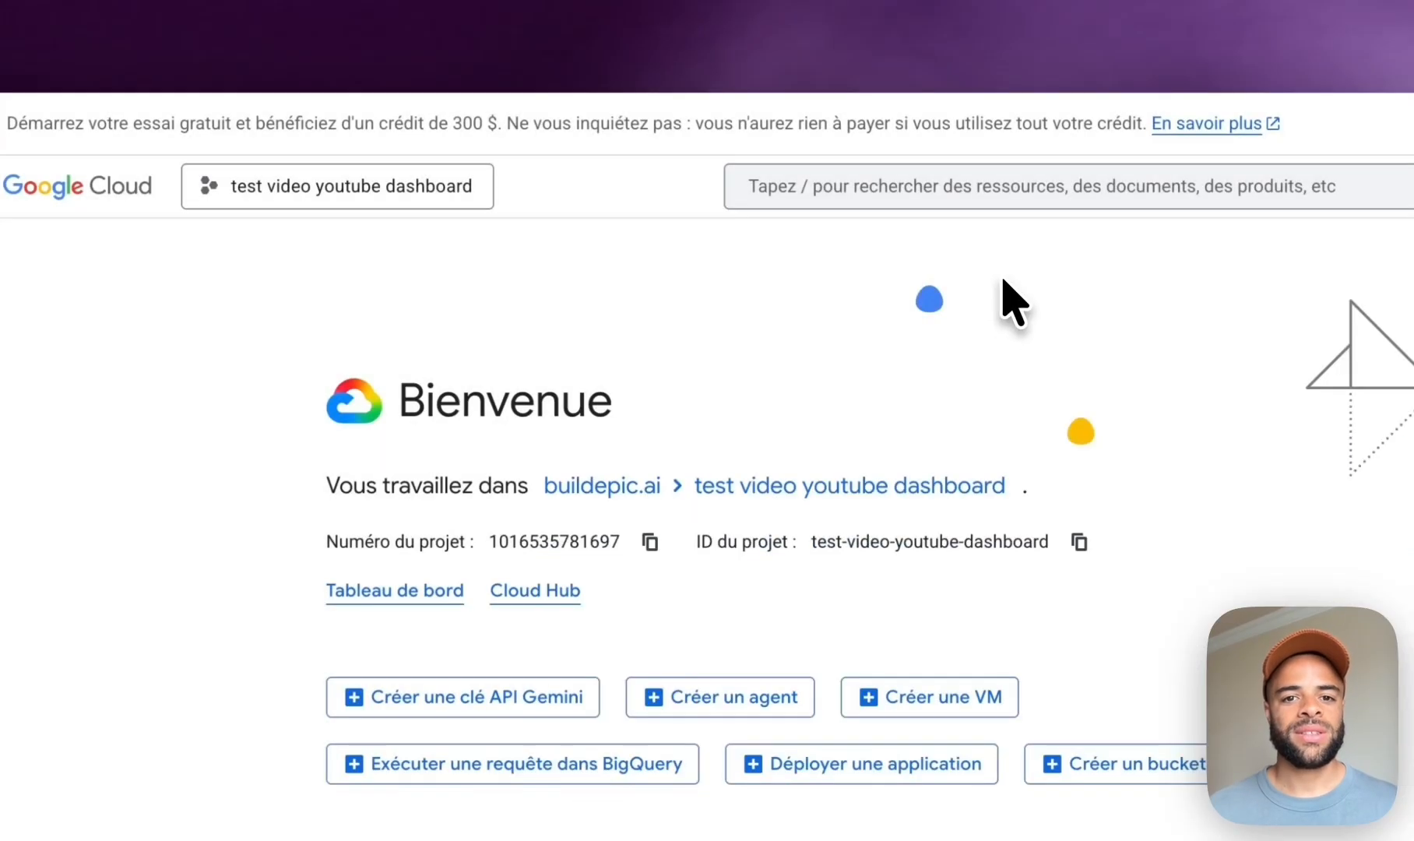
Step: Search Google Cloud for "google search console" and open the first result
click(1073, 172)
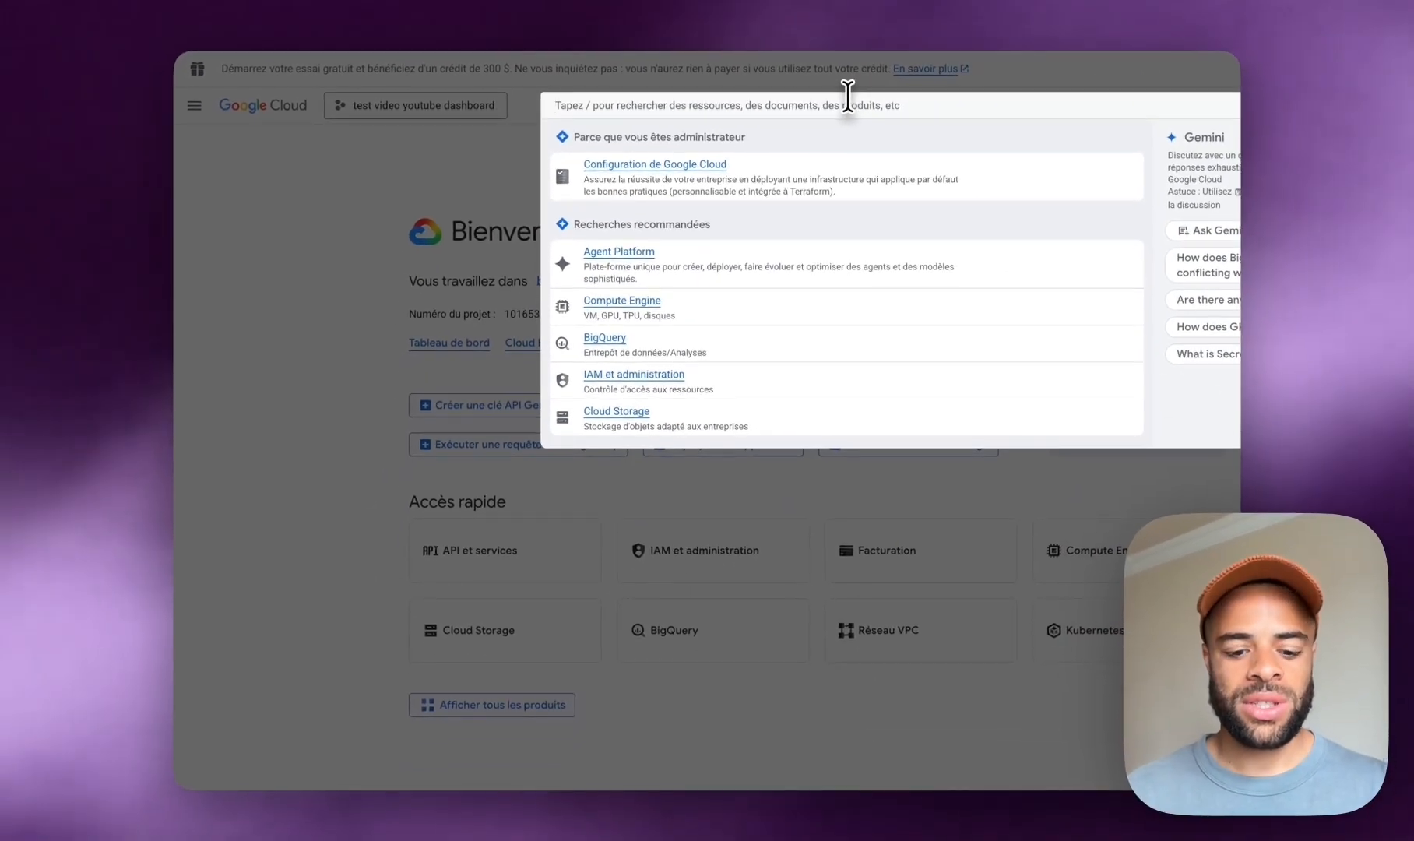
text(google s)
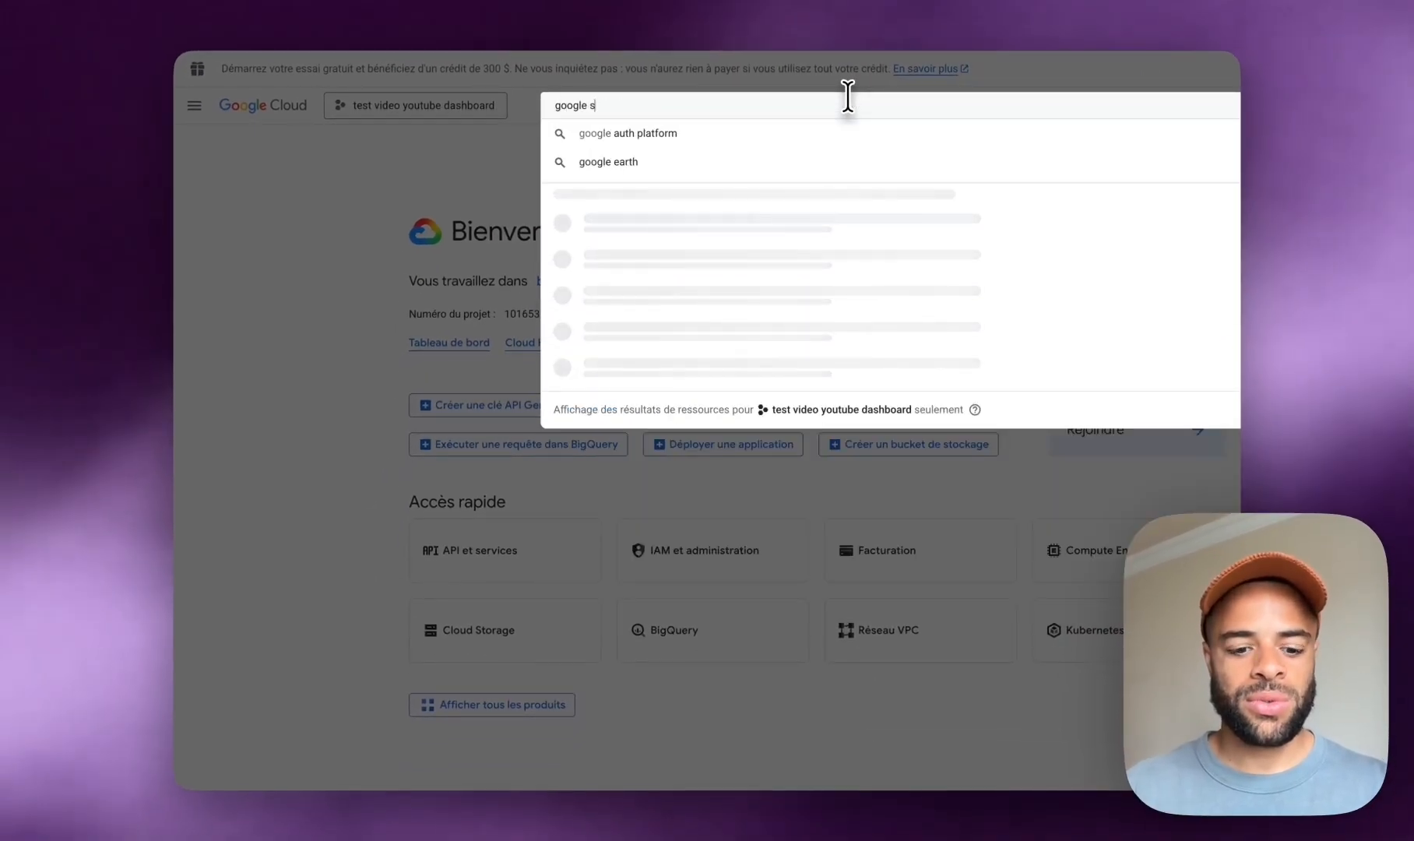
text(aerch console)
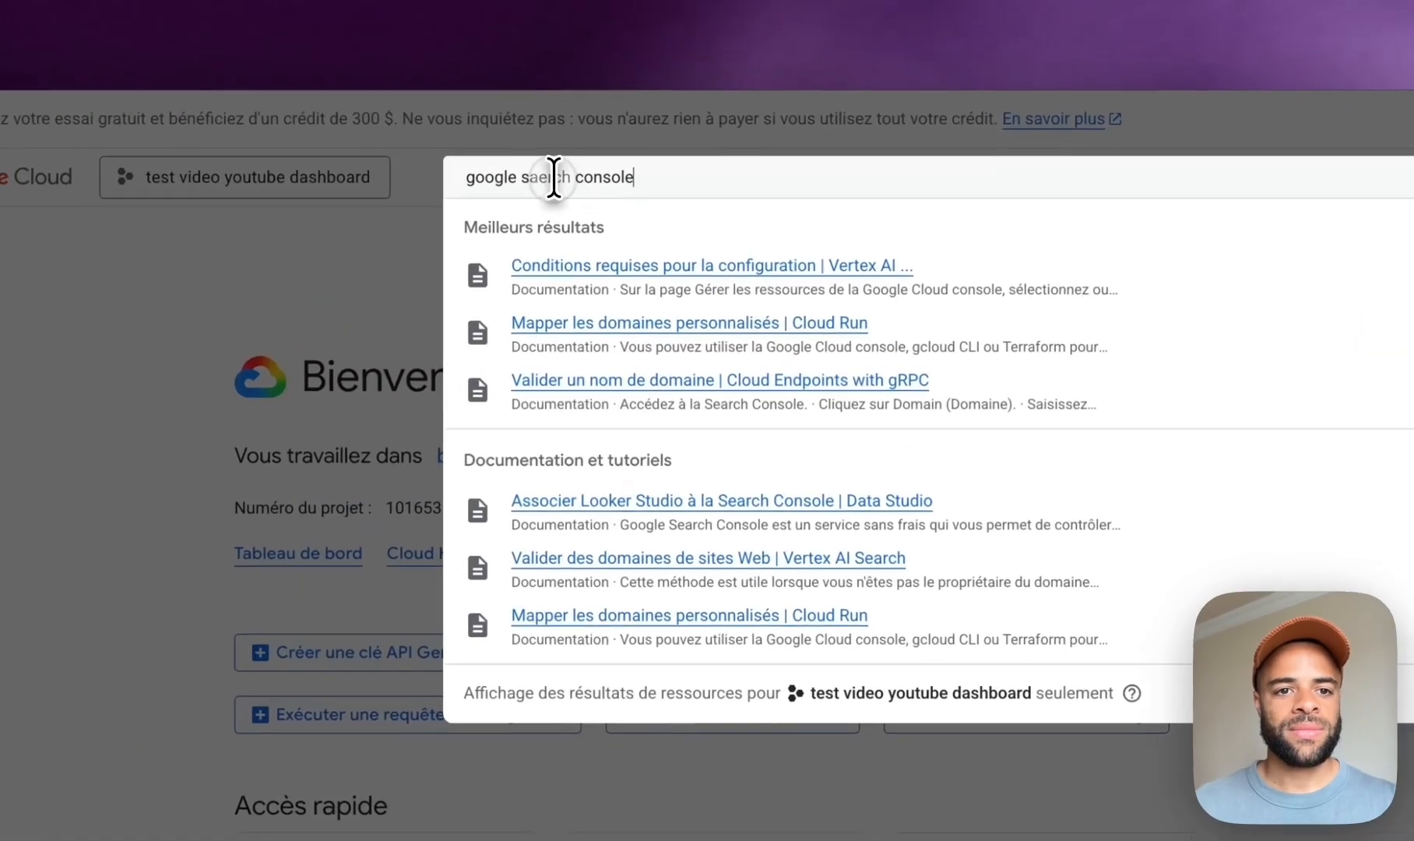
double_click(607, 105)
text(search)
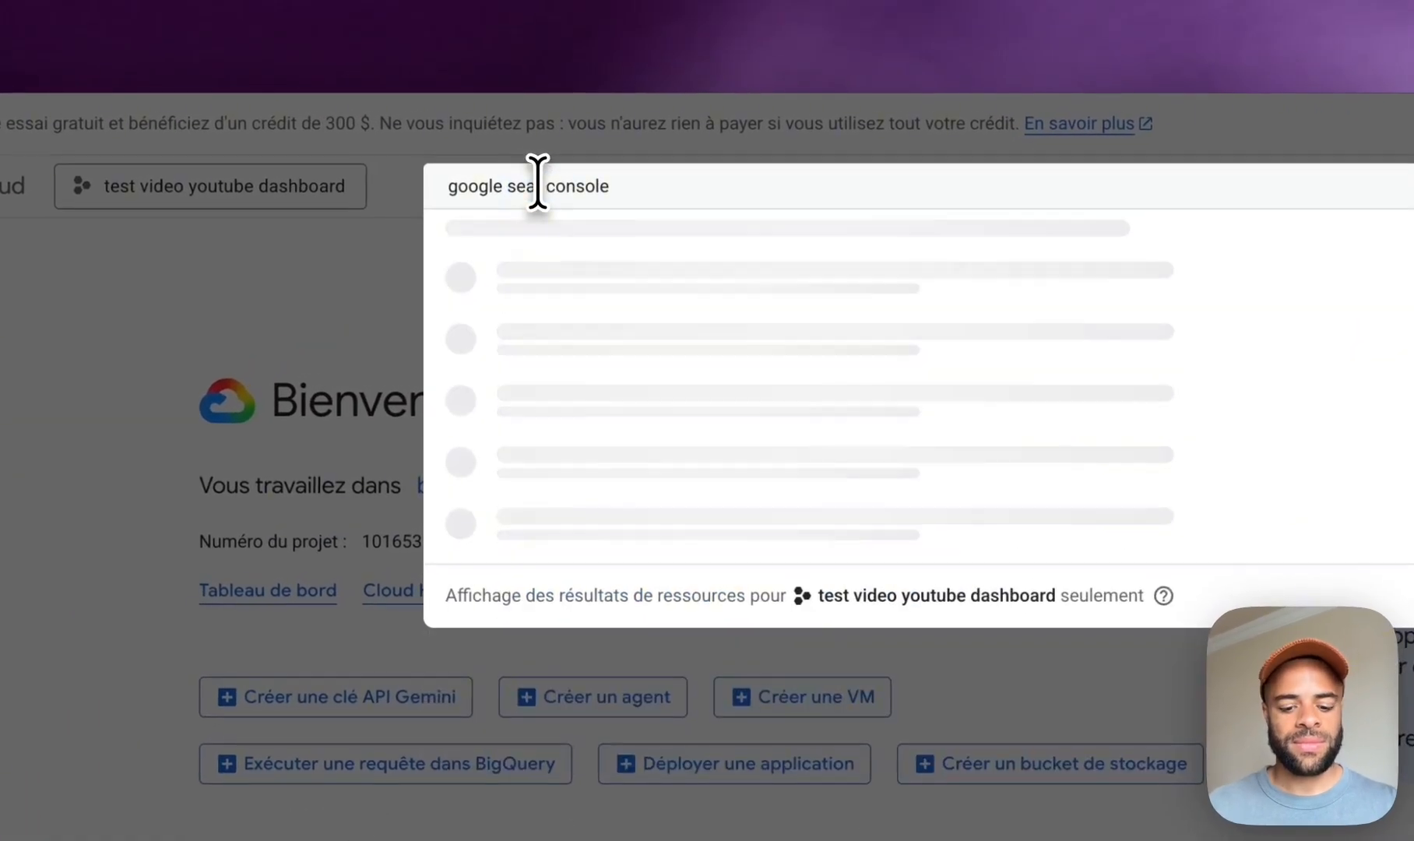
click(559, 287)
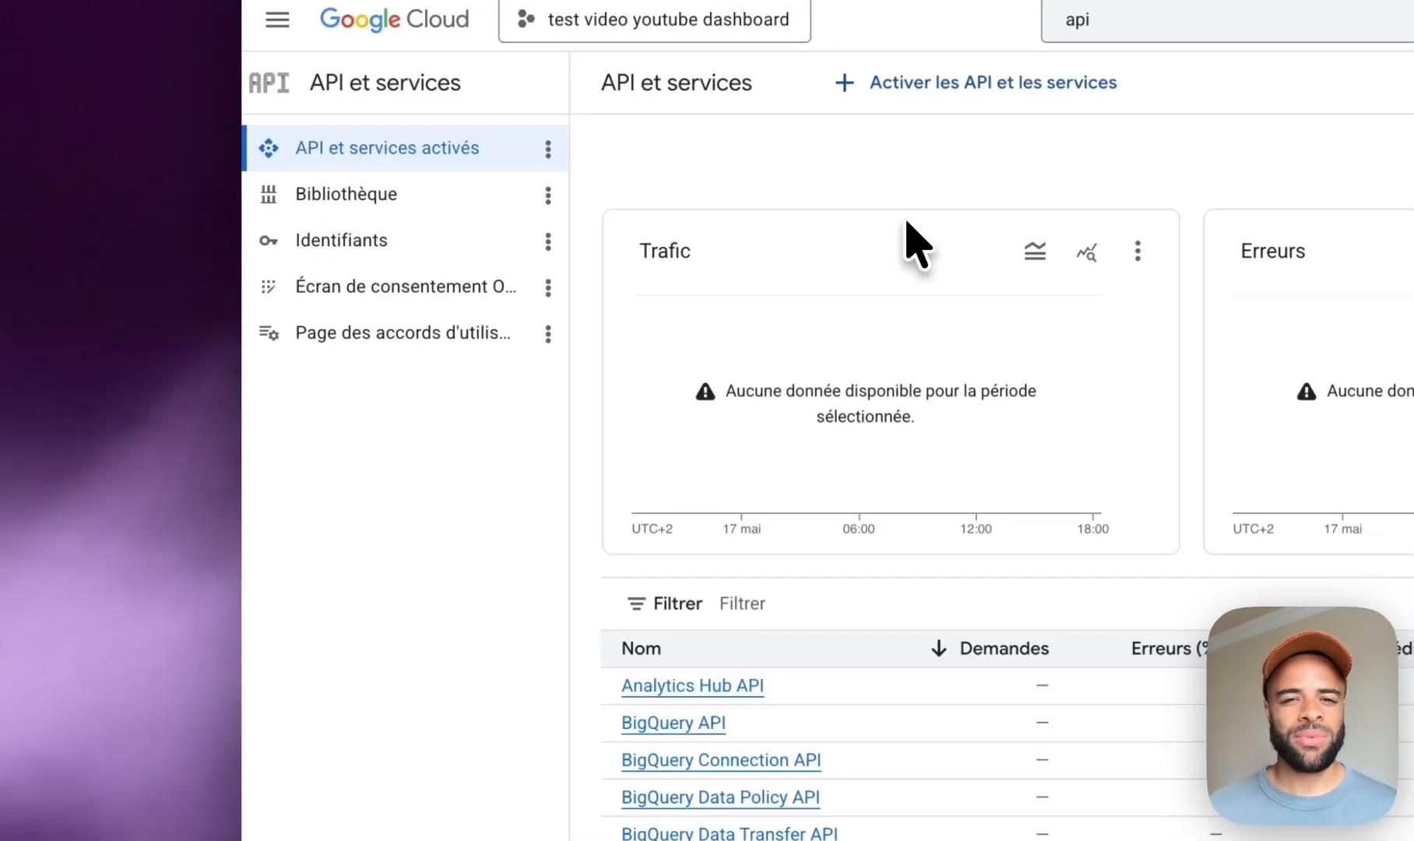
Step: Start creating an OAuth client ID among the credentials of the test video youtube dashboard project
click(392, 243)
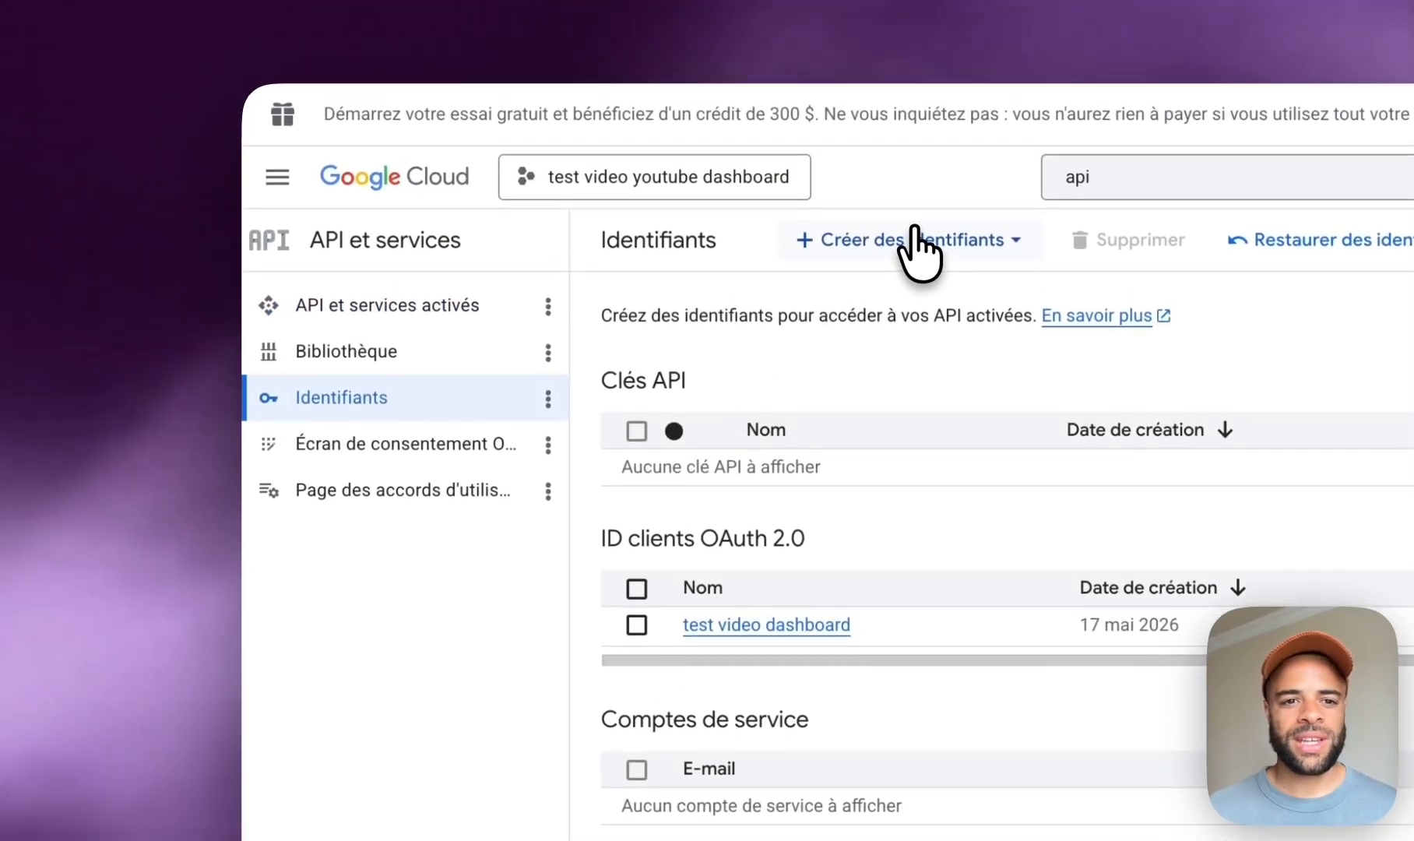
click(919, 248)
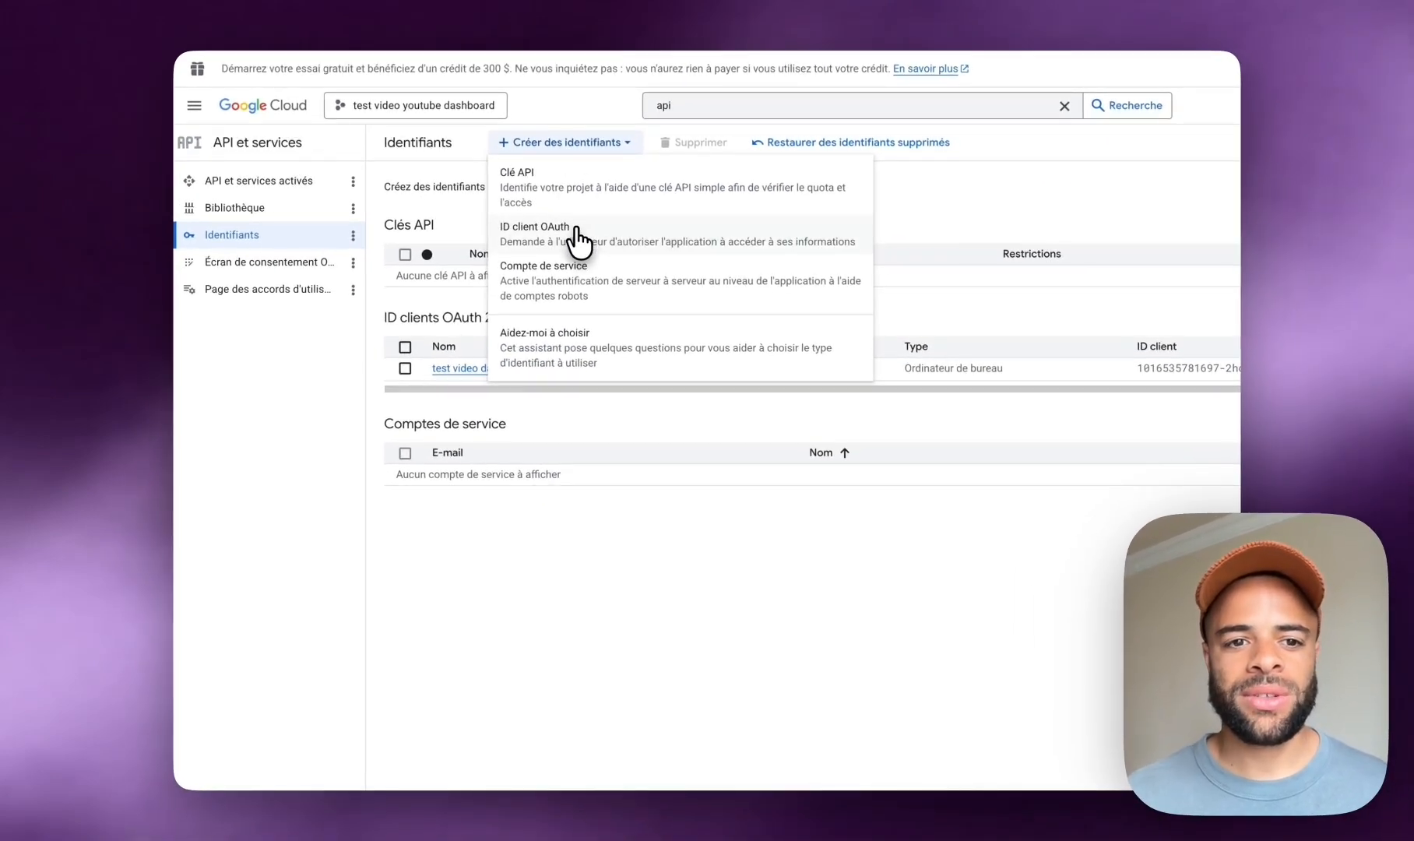
click(576, 234)
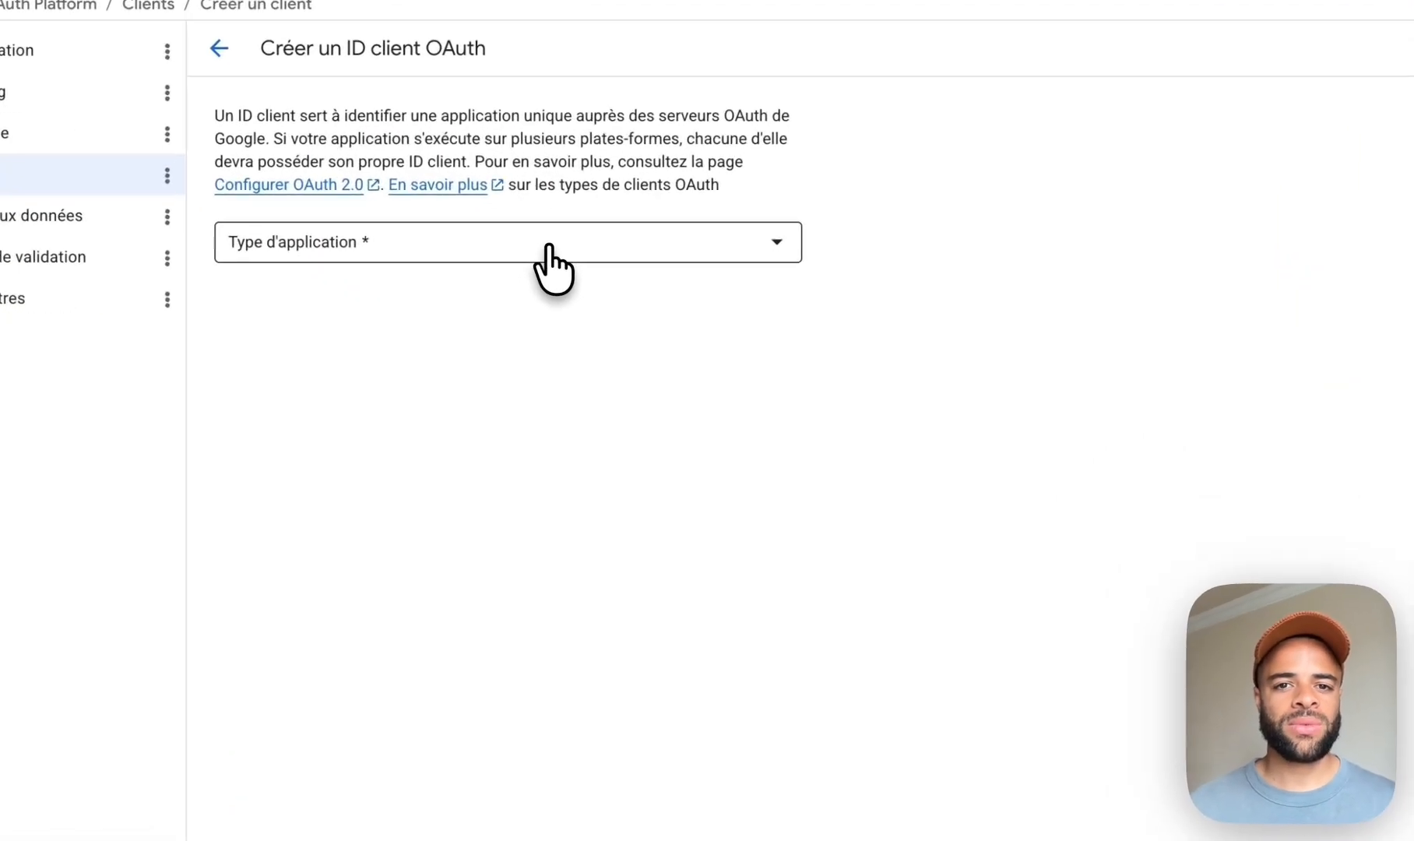
Step: Create the OAuth client with application type Application de bureau and the name "test video dashboard gsc"
click(605, 296)
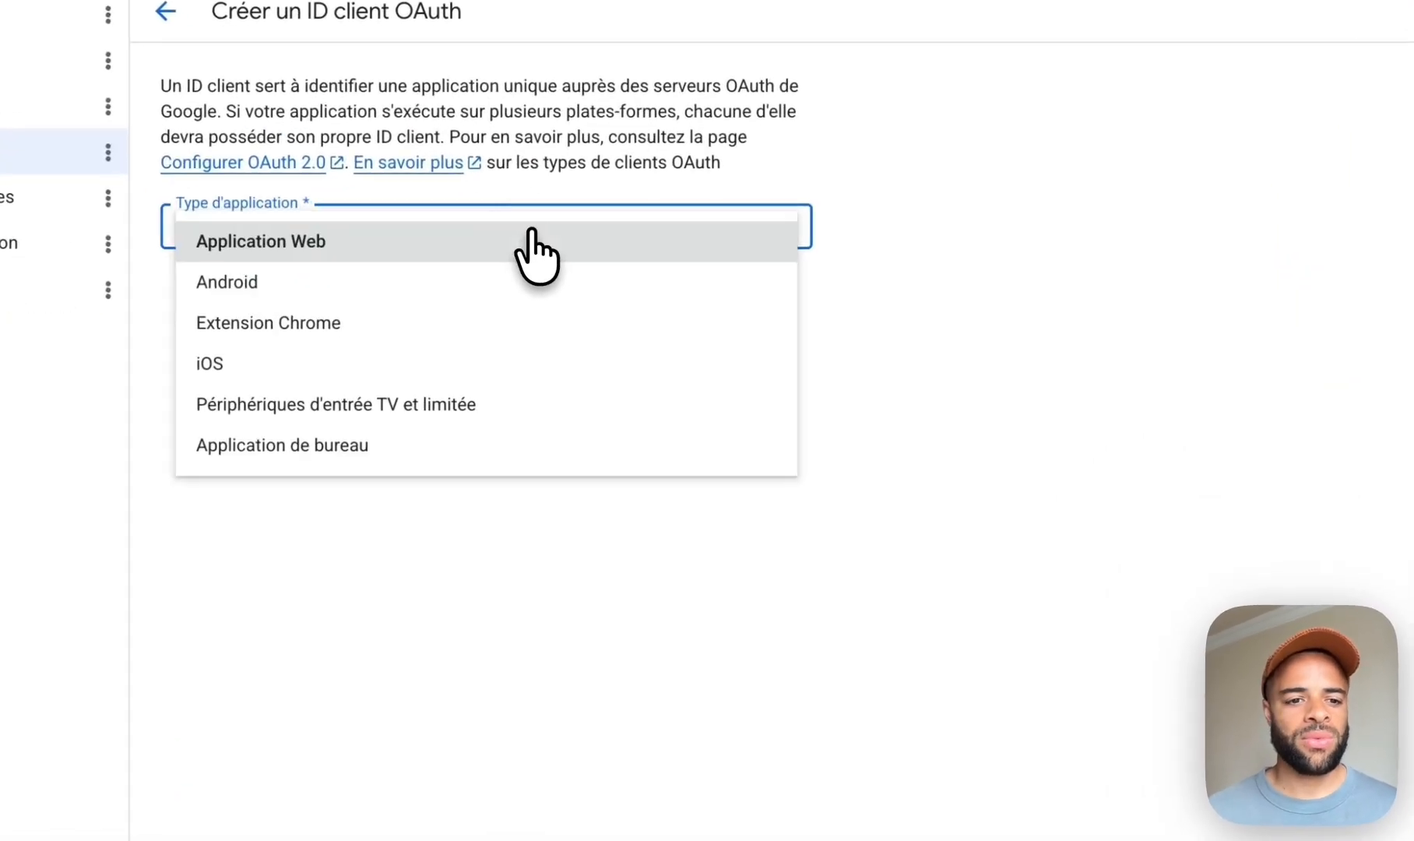
click(470, 455)
triple_click(511, 292)
text(test video )
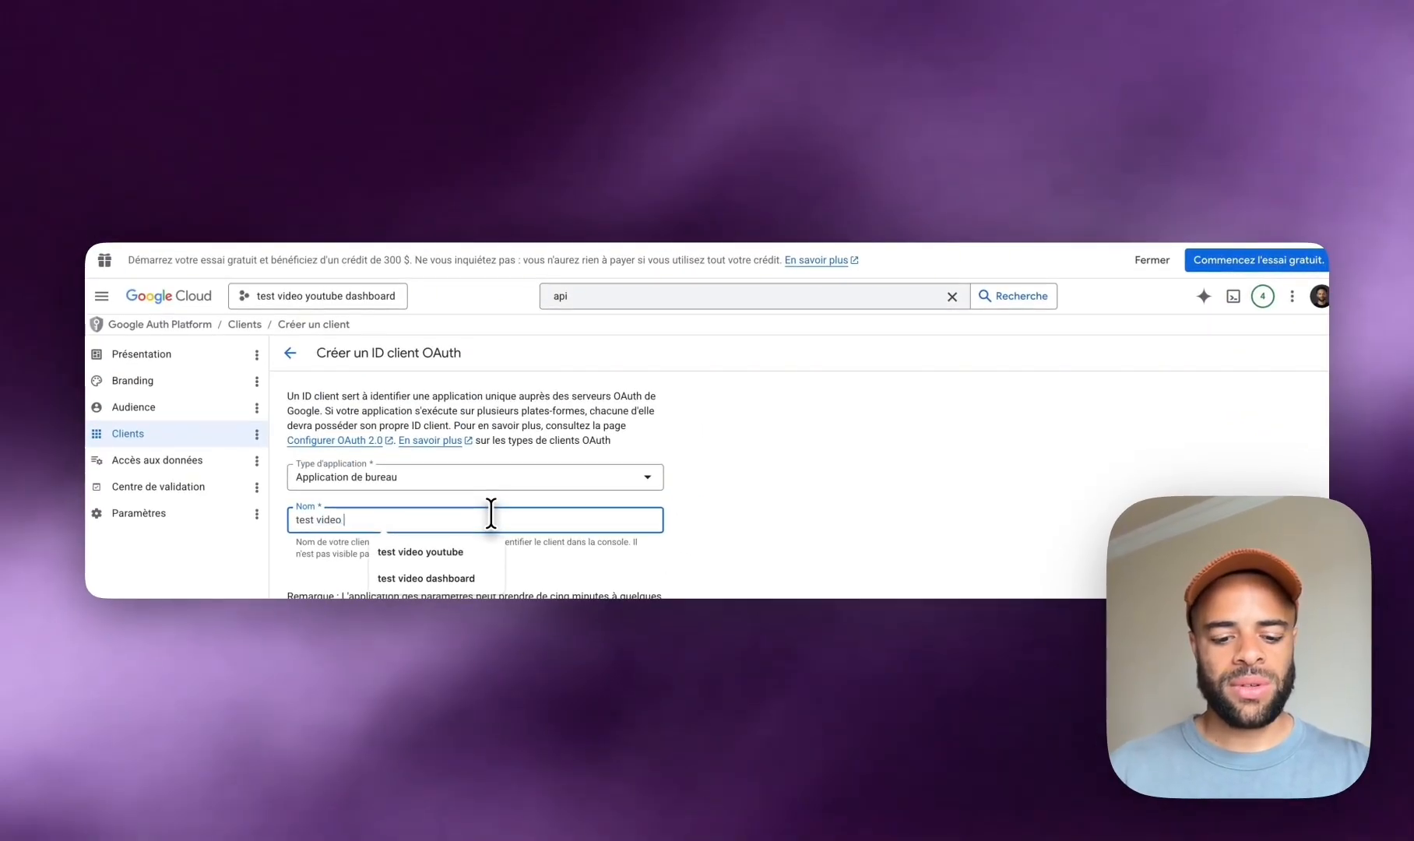
text(dashboard)
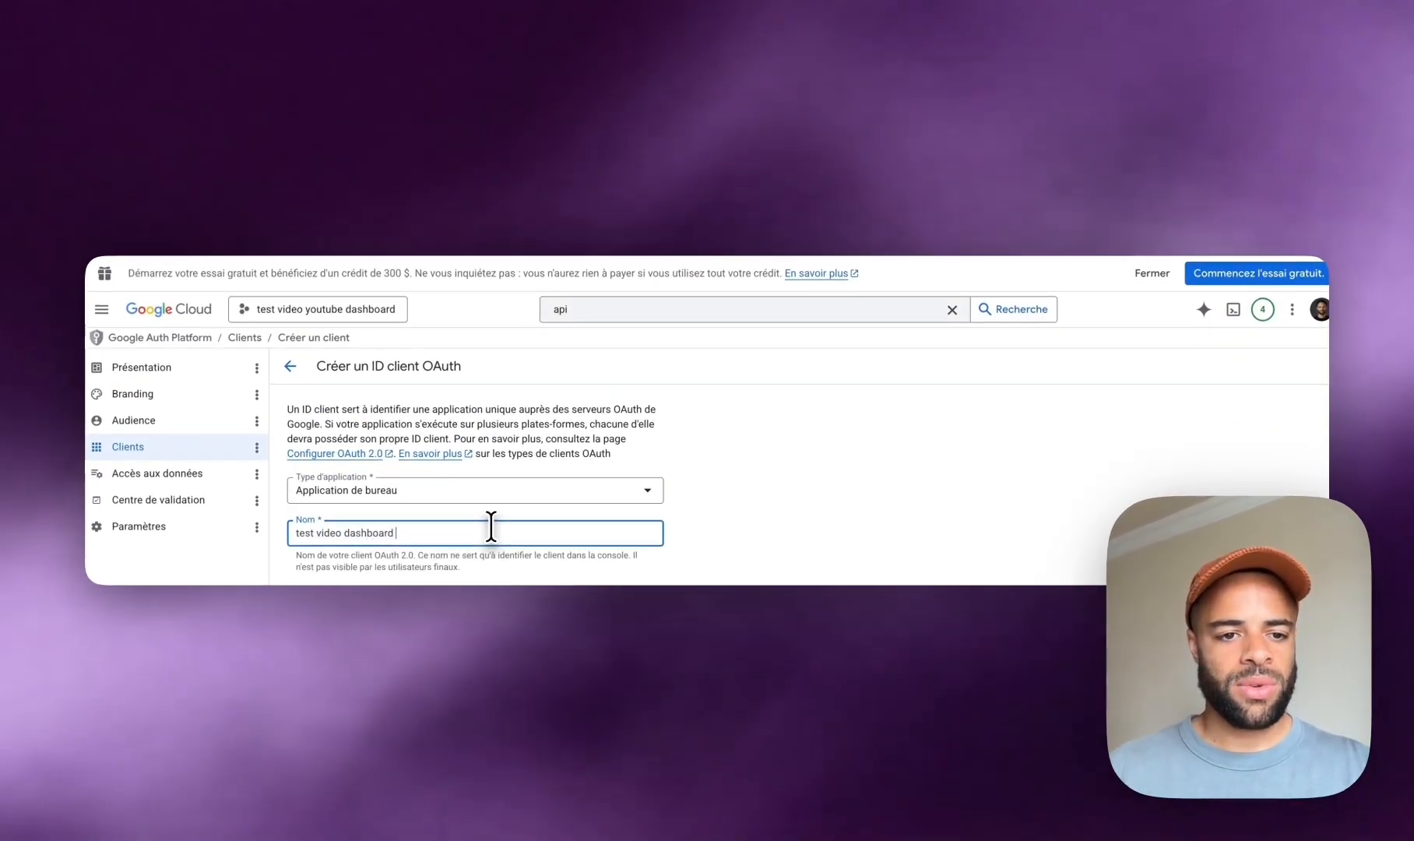
text( gsc)
click(290, 654)
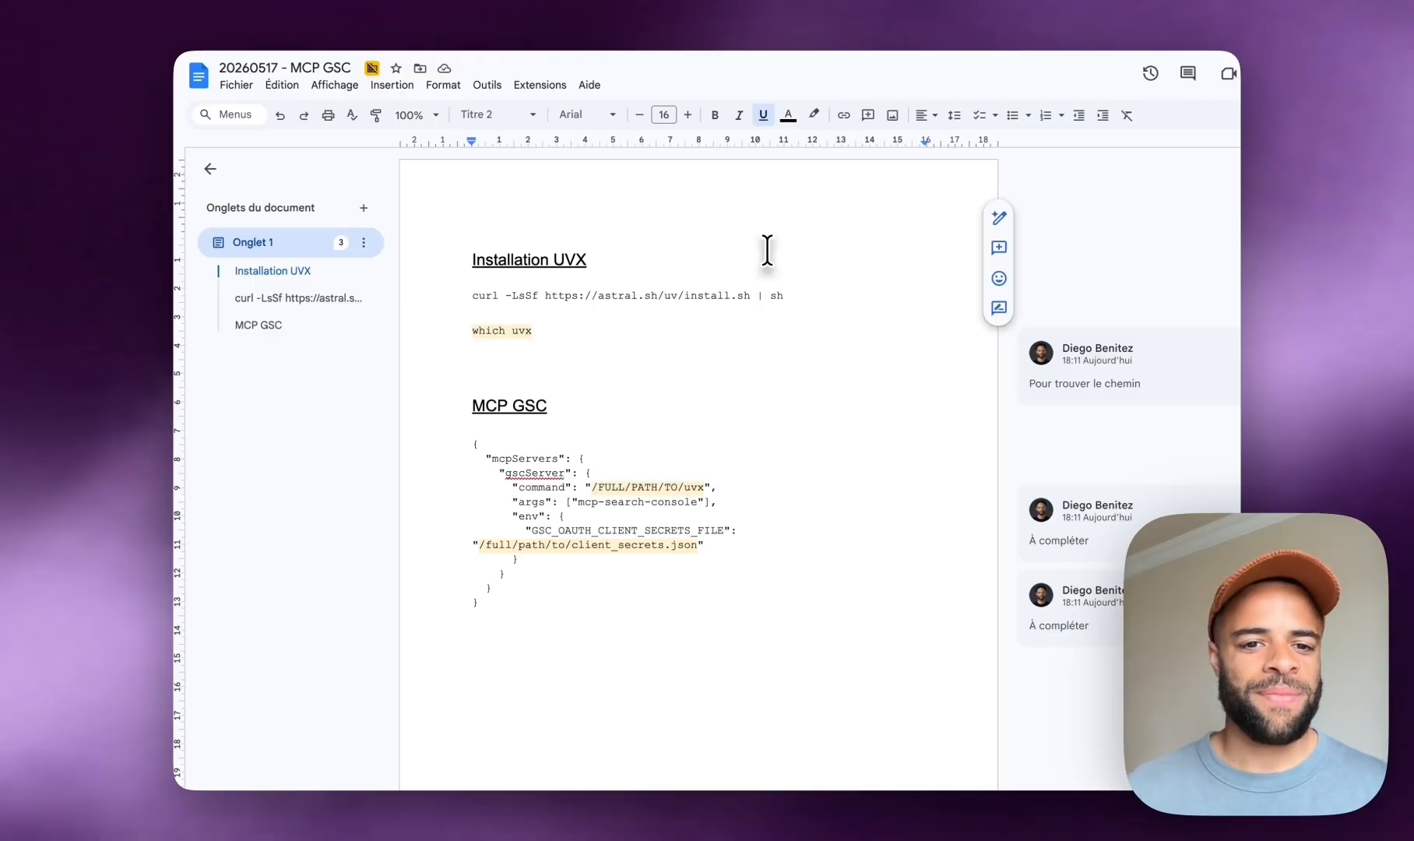
drag(798, 295, 467, 296)
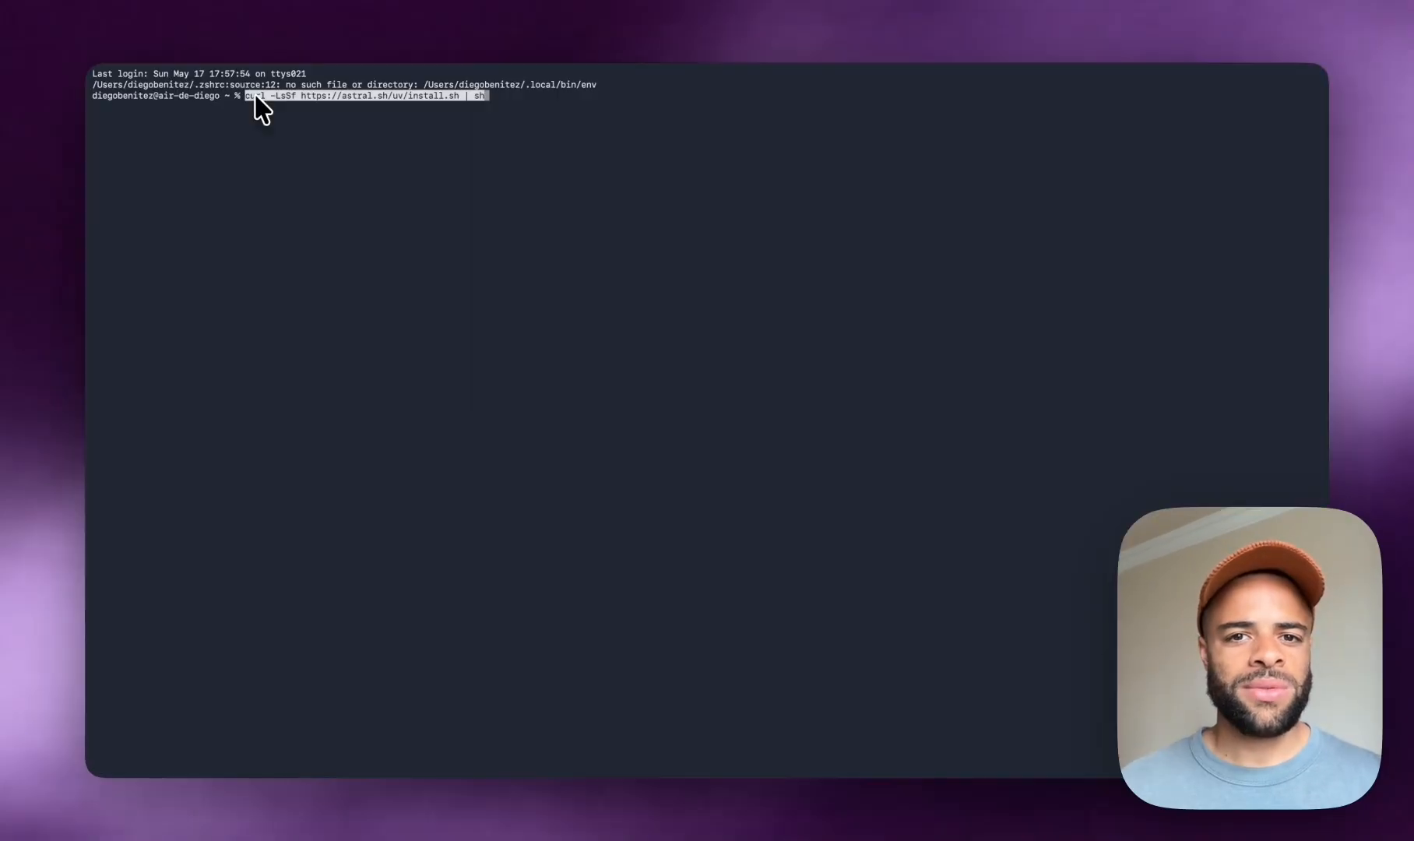
key(Return)
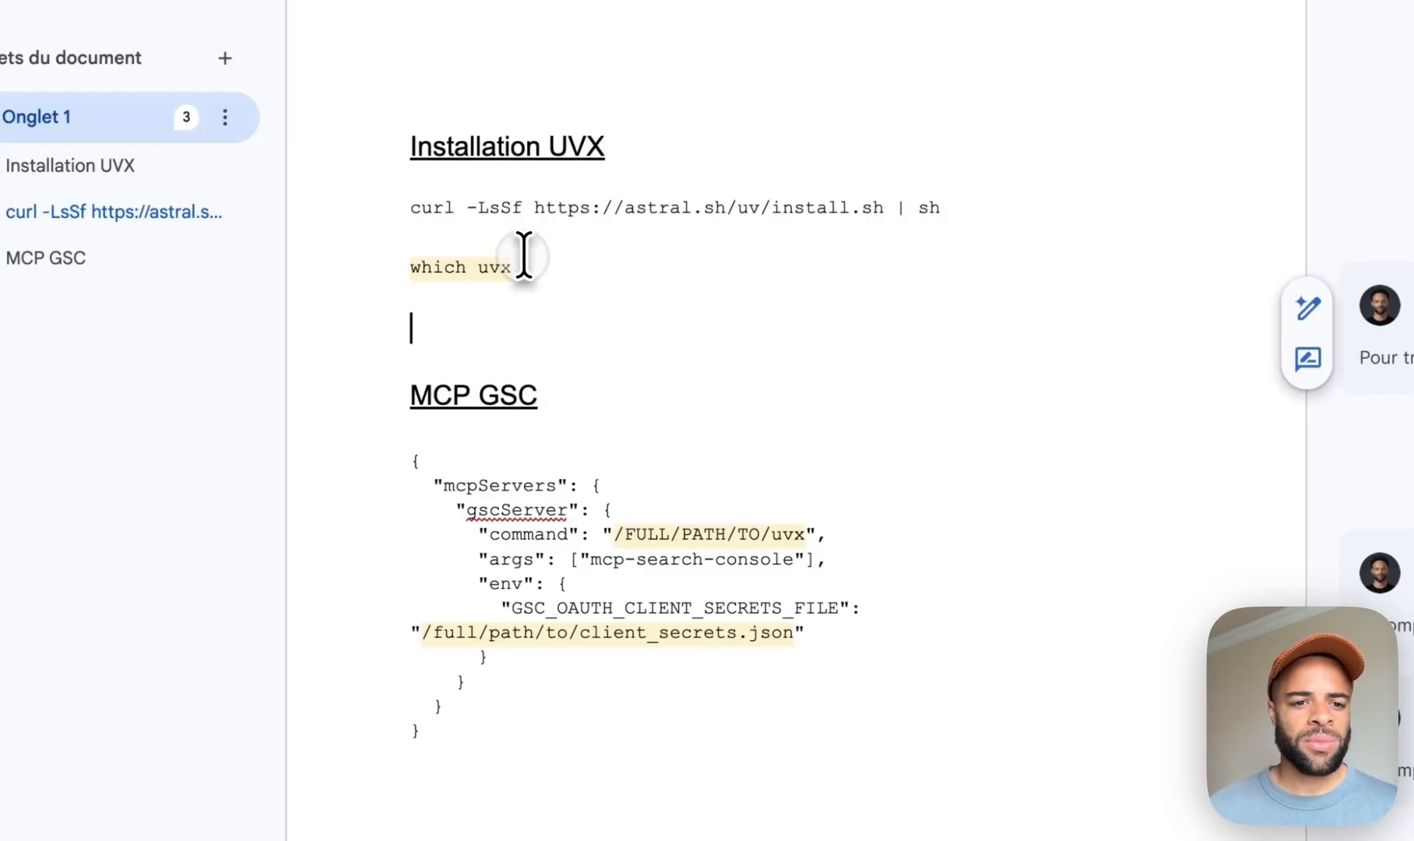
Step: Copy the "which uvx" command from the document and run it in the terminal to find the uvx path
drag(523, 264, 404, 265)
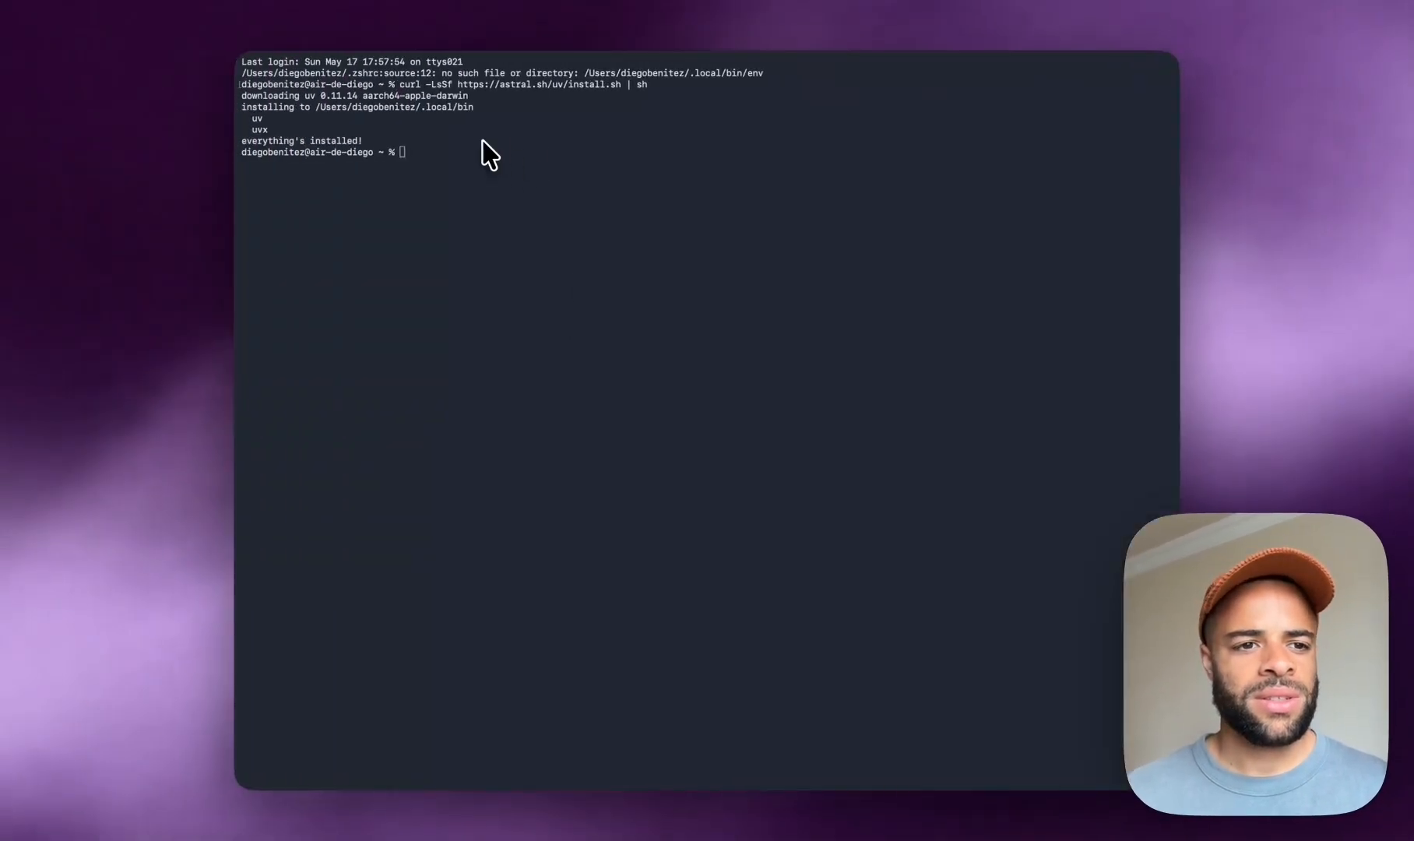
text(which uvx)
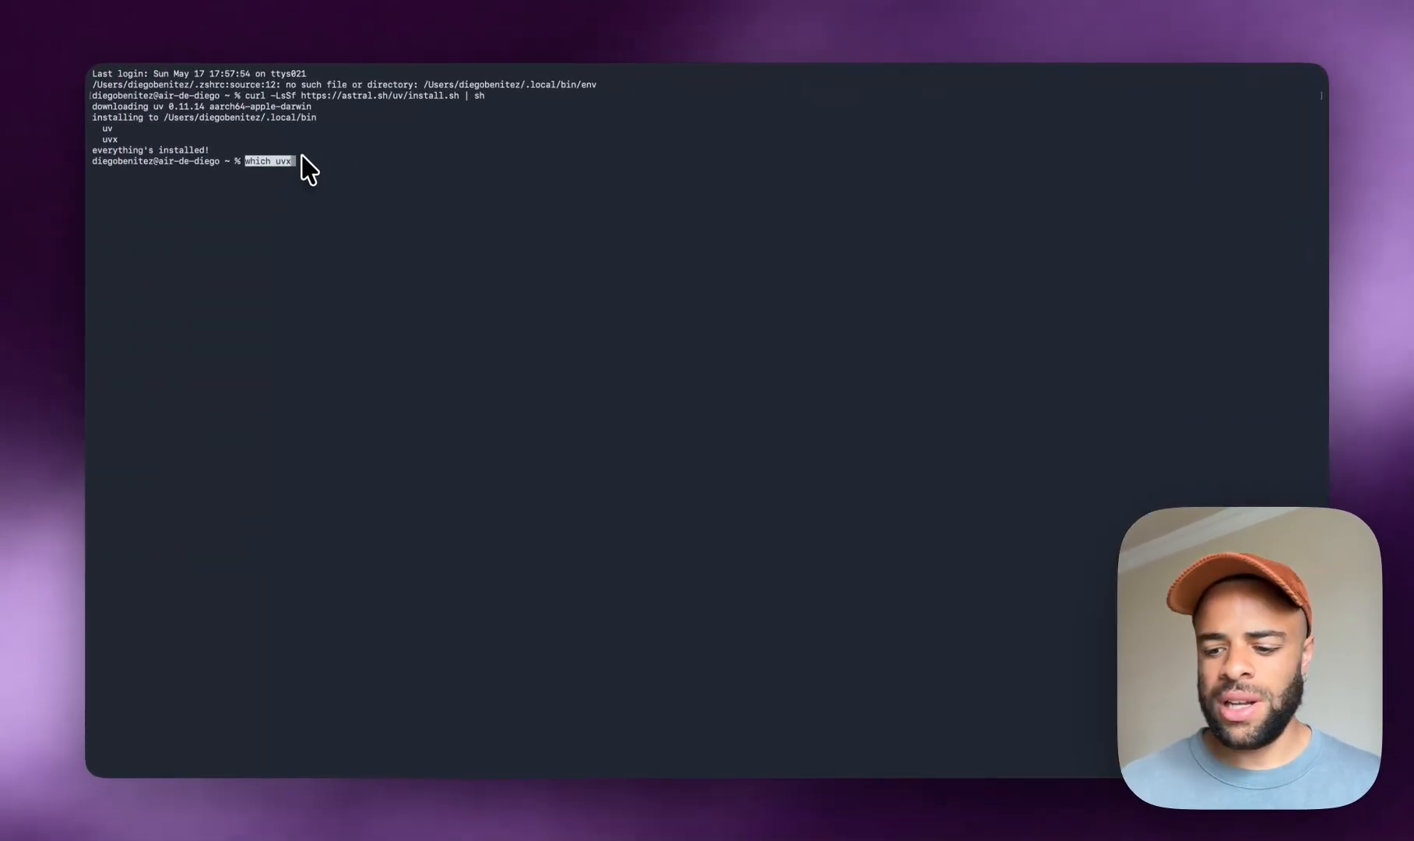
key(Return)
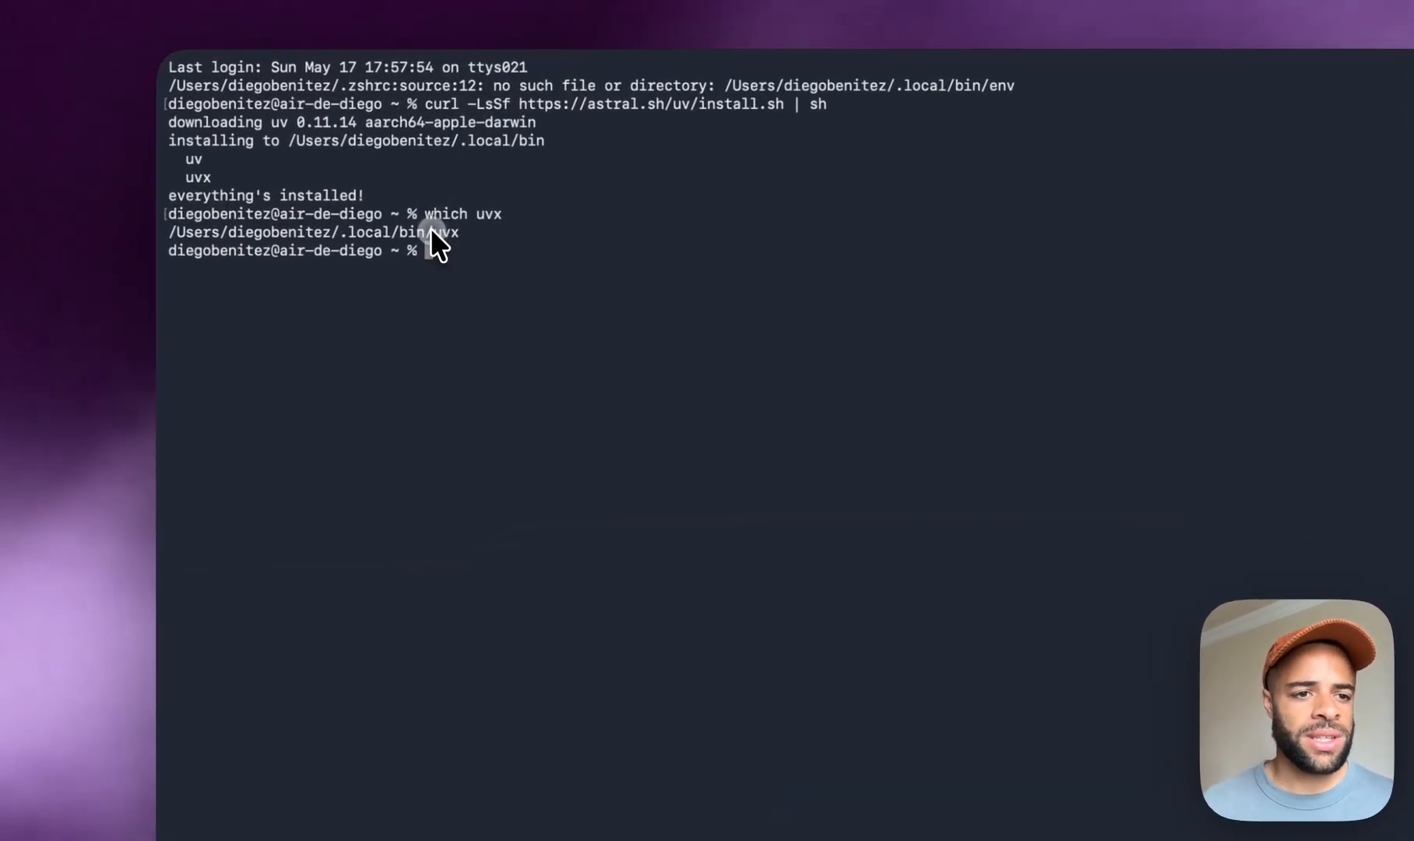
Step: Copy the uvx path returned in the terminal into the empty test document
drag(266, 172, 151, 172)
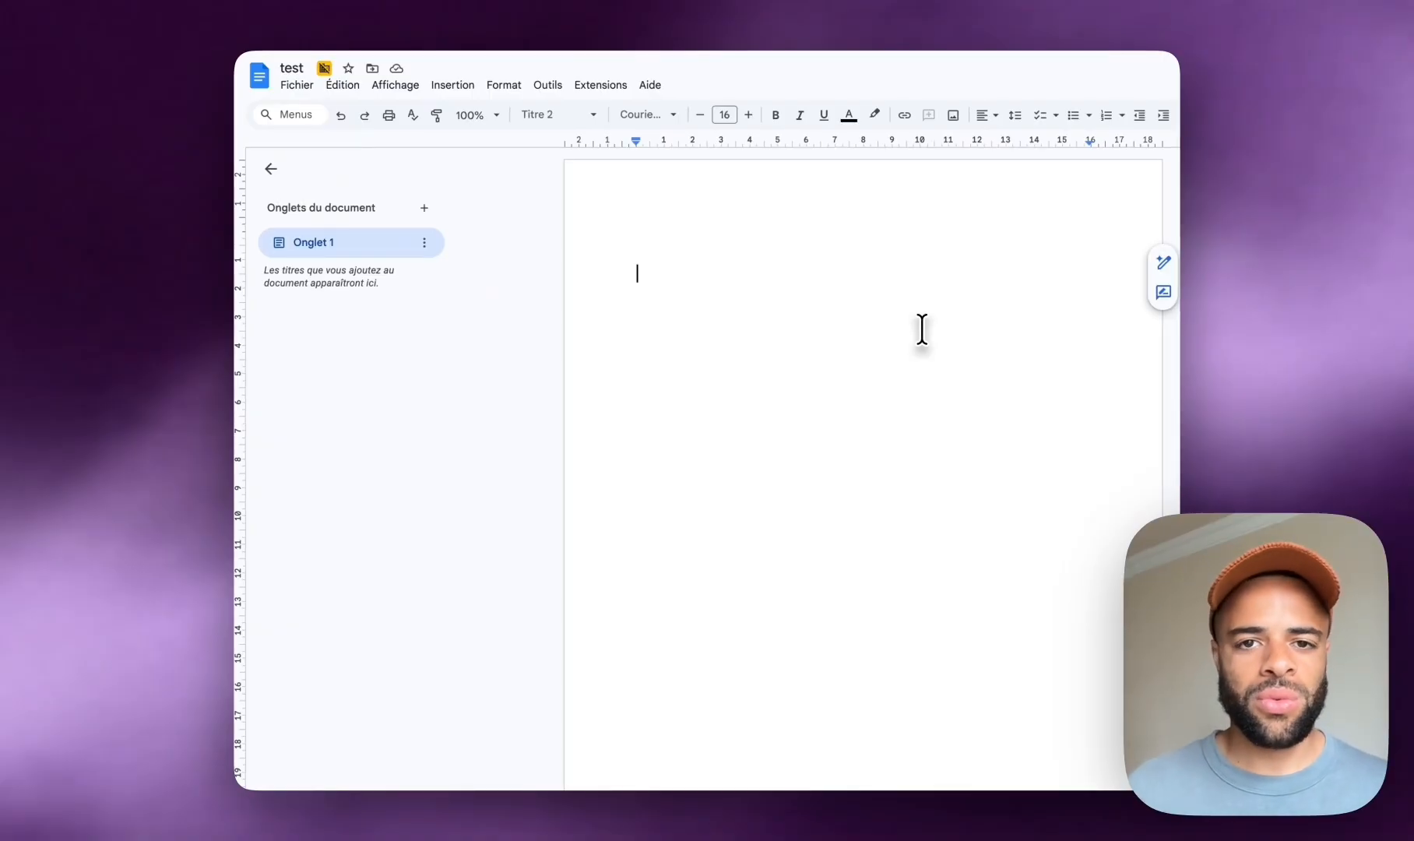
text(/Users/diegobenitez/.local/bin/uvx)
key(Return)
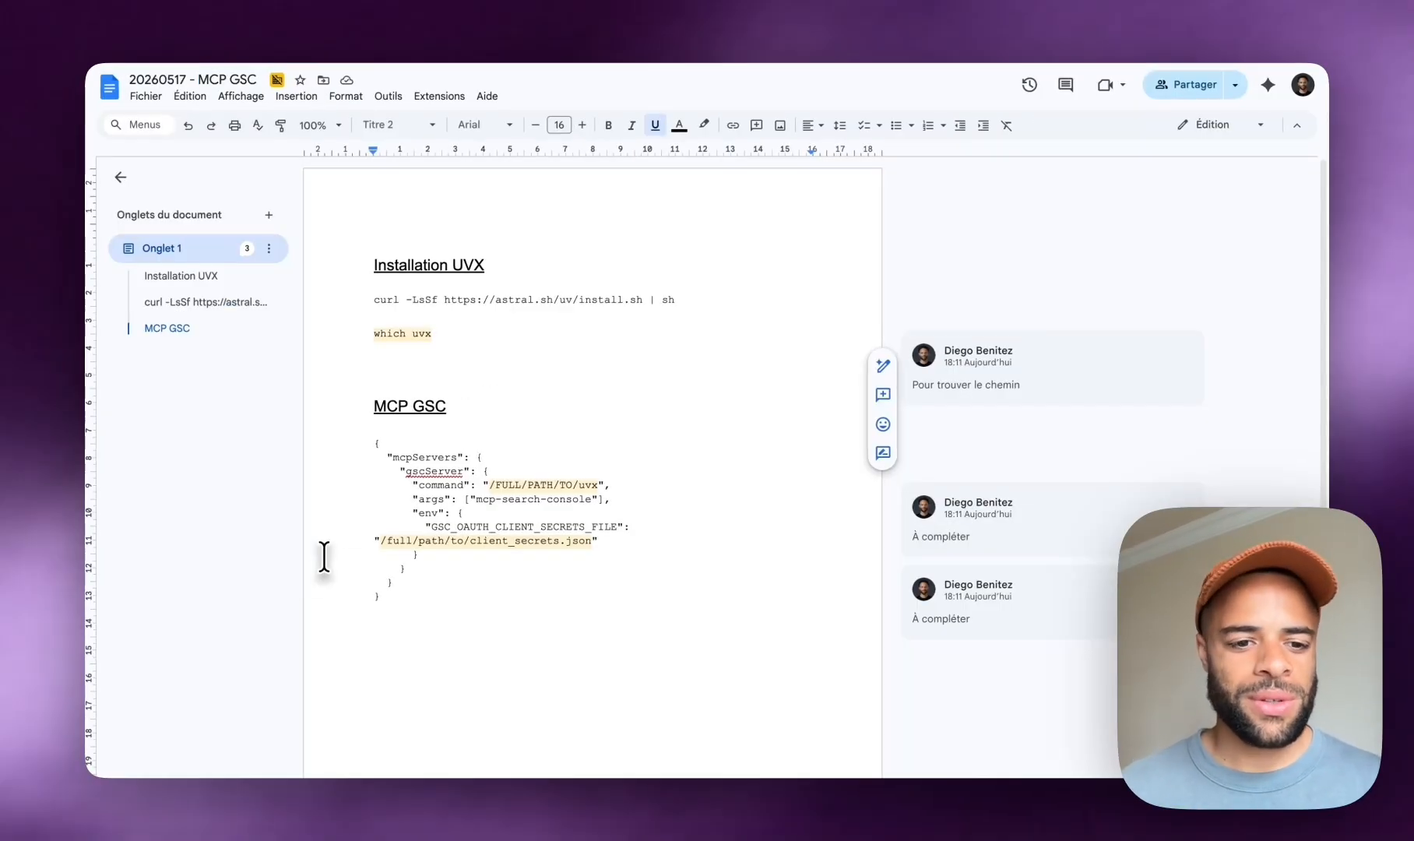
Step: Copy the mcpServers JSON block from the MCP GSC document and paste it below the uvx path in the test document
drag(391, 596, 352, 444)
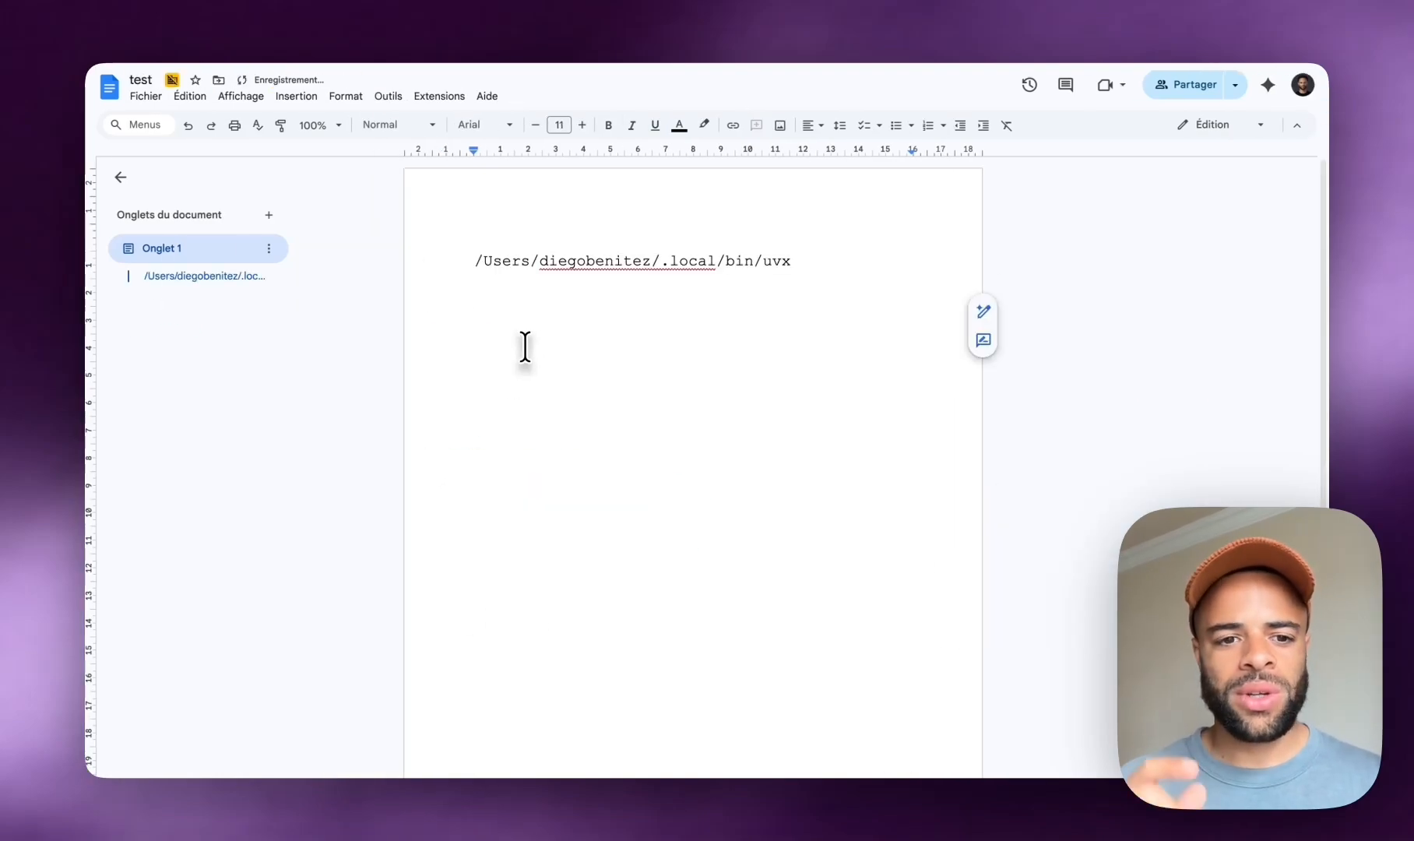
text({   "mcpServers": {     "gscServer": {       "command": "/FULL/PATH/TO/uvx",       "args": ["mcp-search-console"],       "env": {         "GSC_OAUTH_CLIENT_SECRETS_FILE": "/full/path/to/client_secrets.json"       }     }   } })
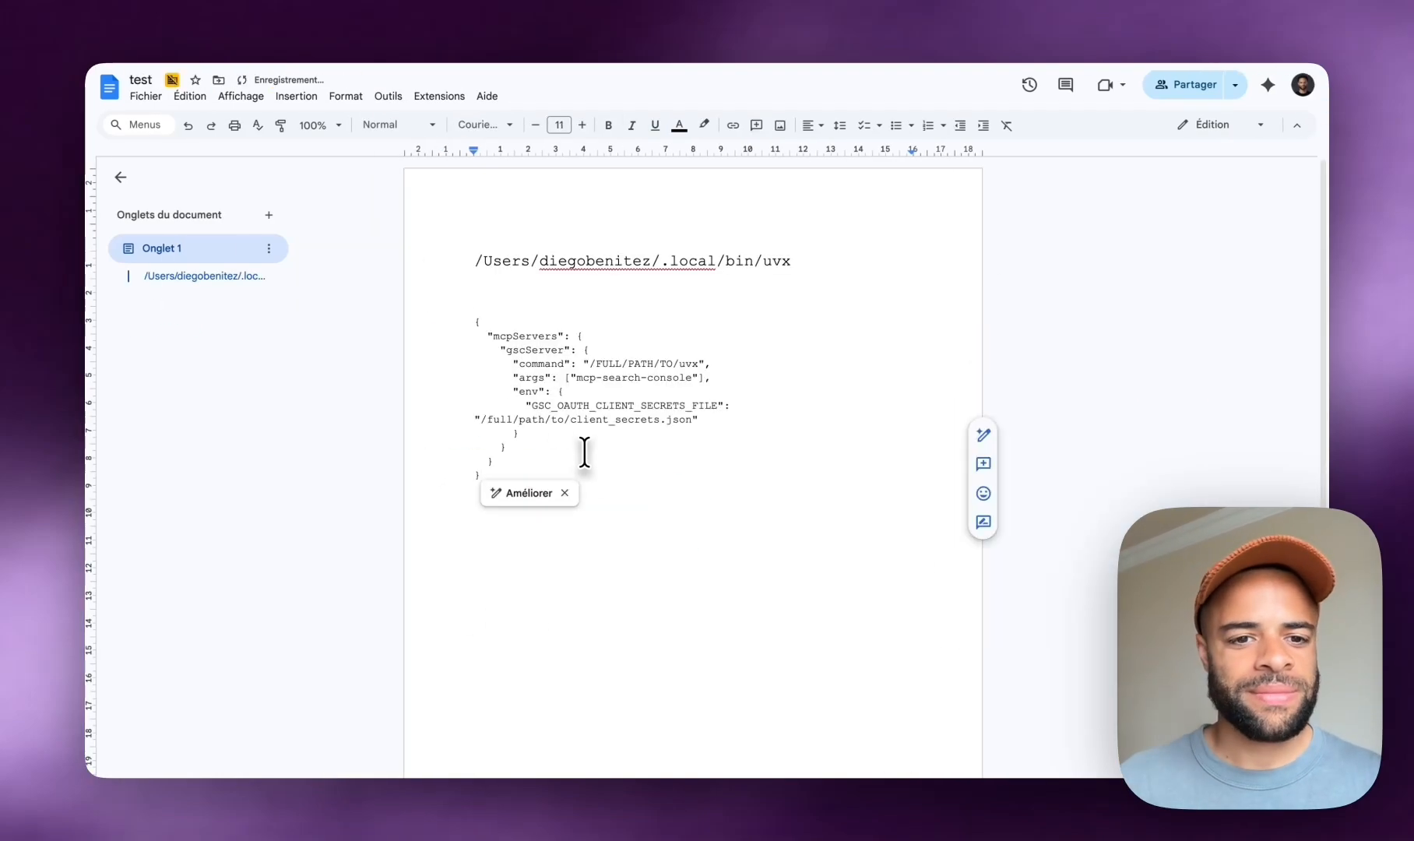
click(619, 462)
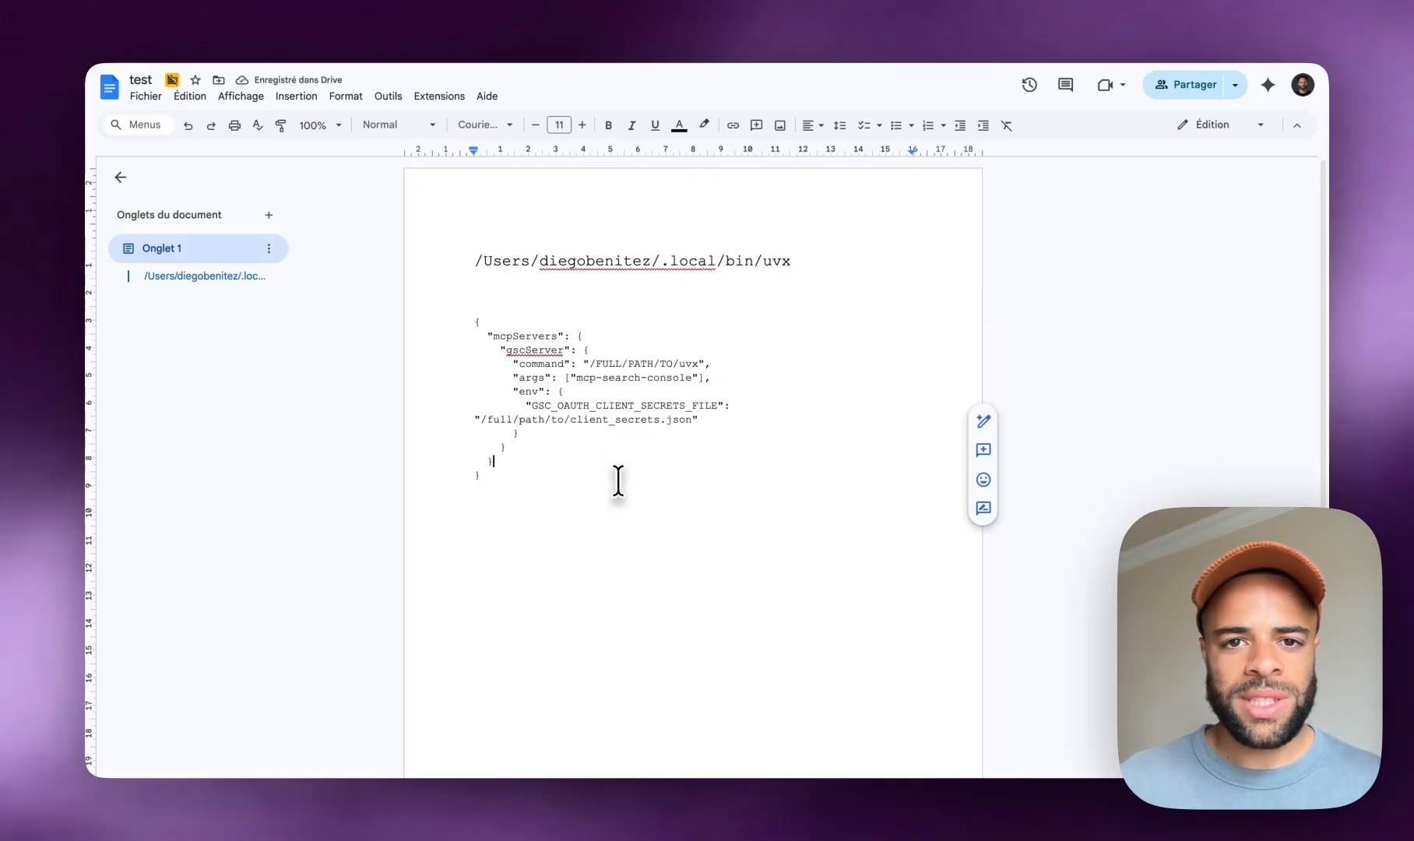
Step: Replace the /FULL/PATH/TO/uvx placeholder in the "command" line with the uvx path noted above the JSON block
drag(693, 326, 514, 326)
click(702, 230)
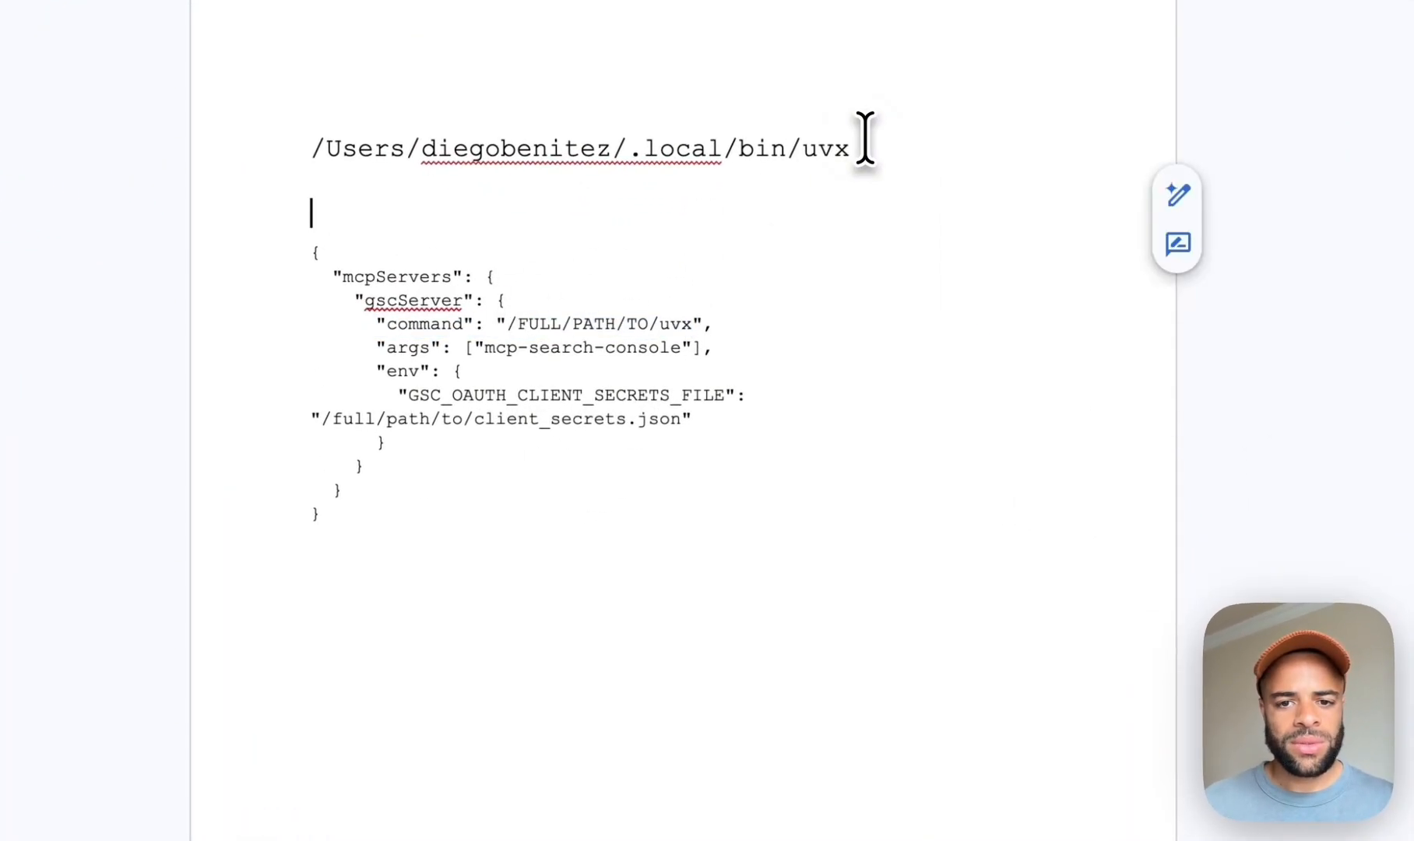
drag(865, 137, 284, 145)
key(super+c)
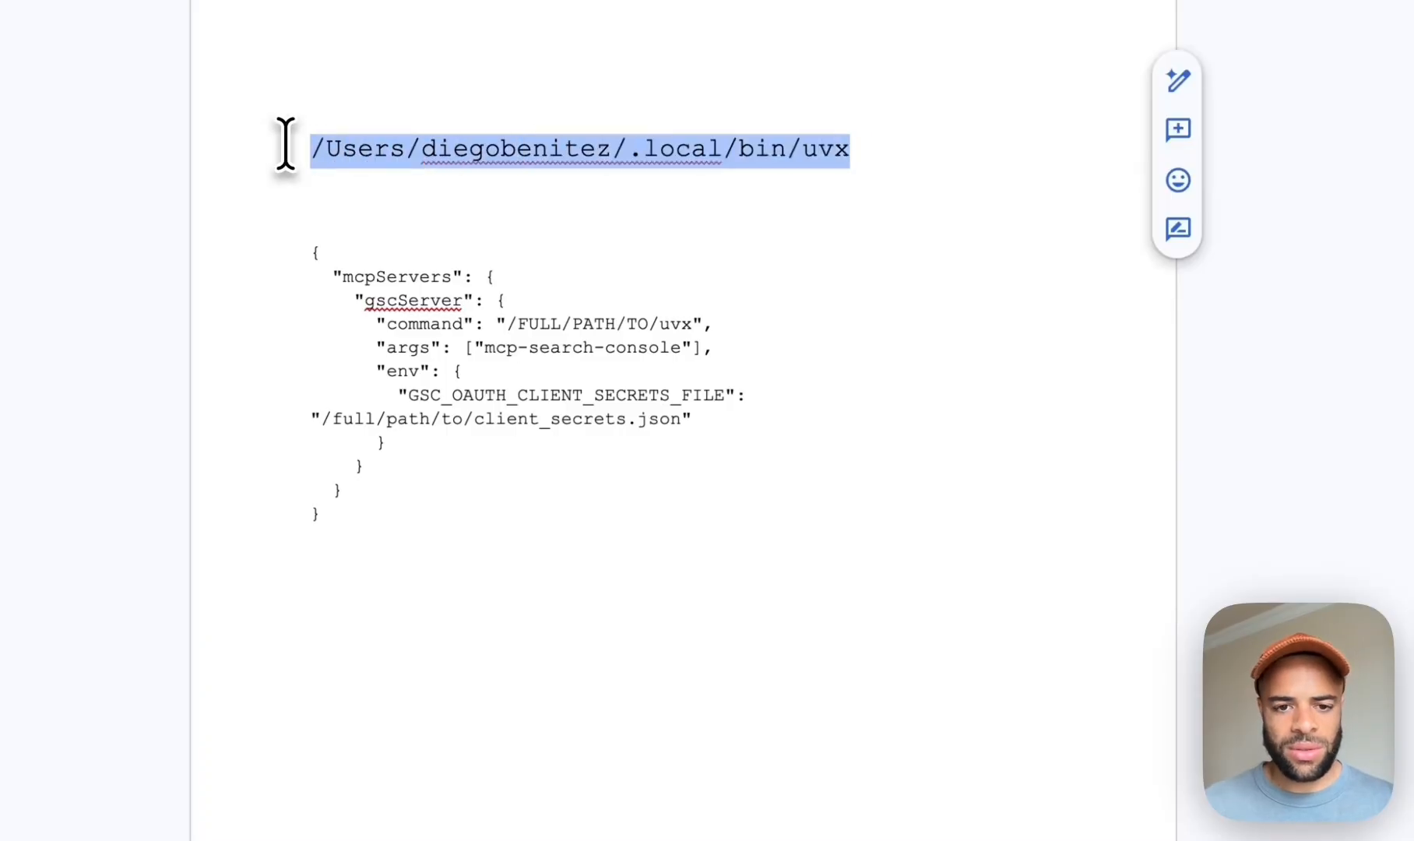
drag(693, 325, 506, 327)
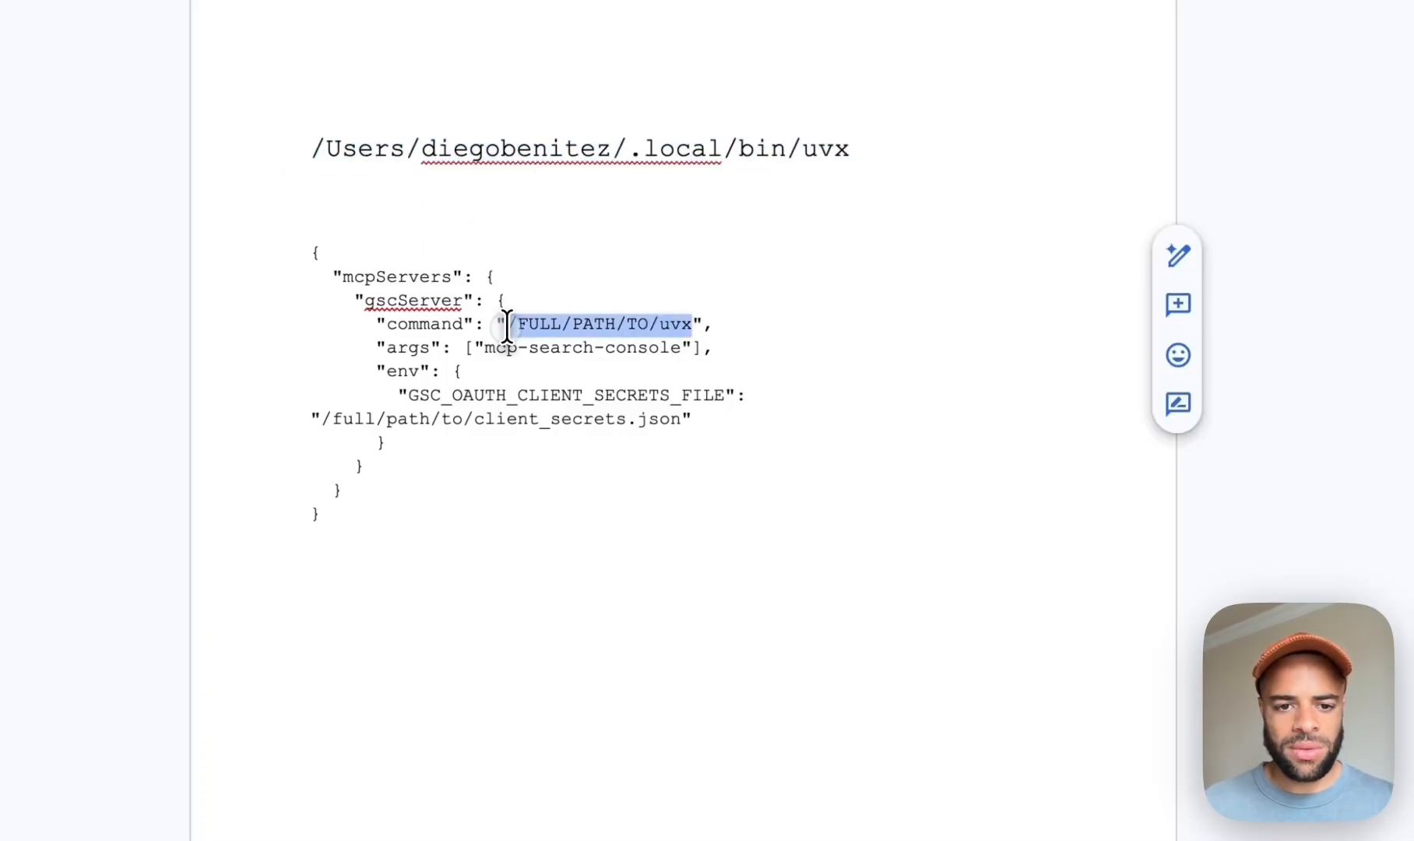
key(super+v)
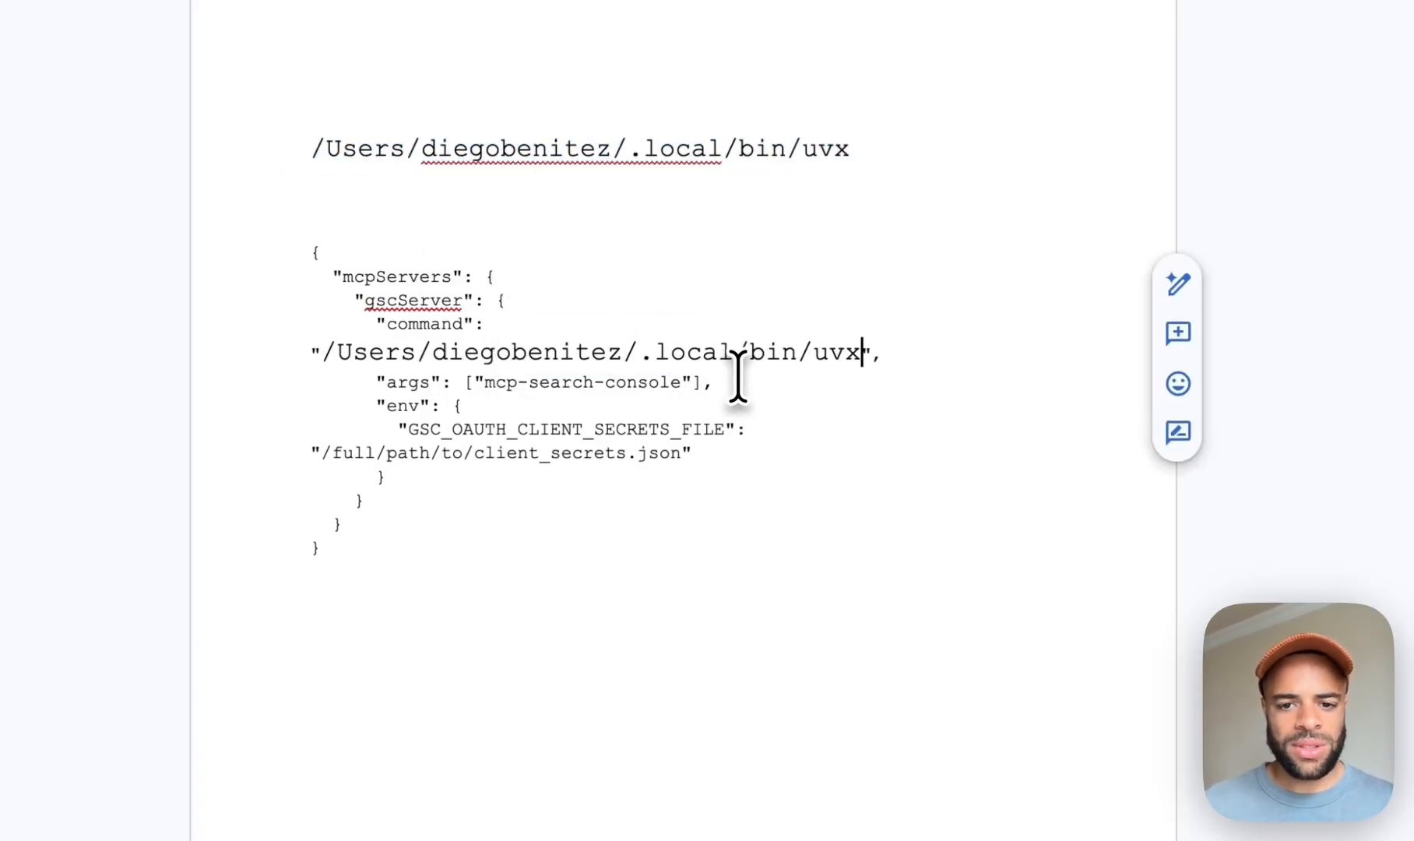
Step: Set the font size of the whole mcpServers JSON block to 11
click(312, 252)
shift+click(425, 536)
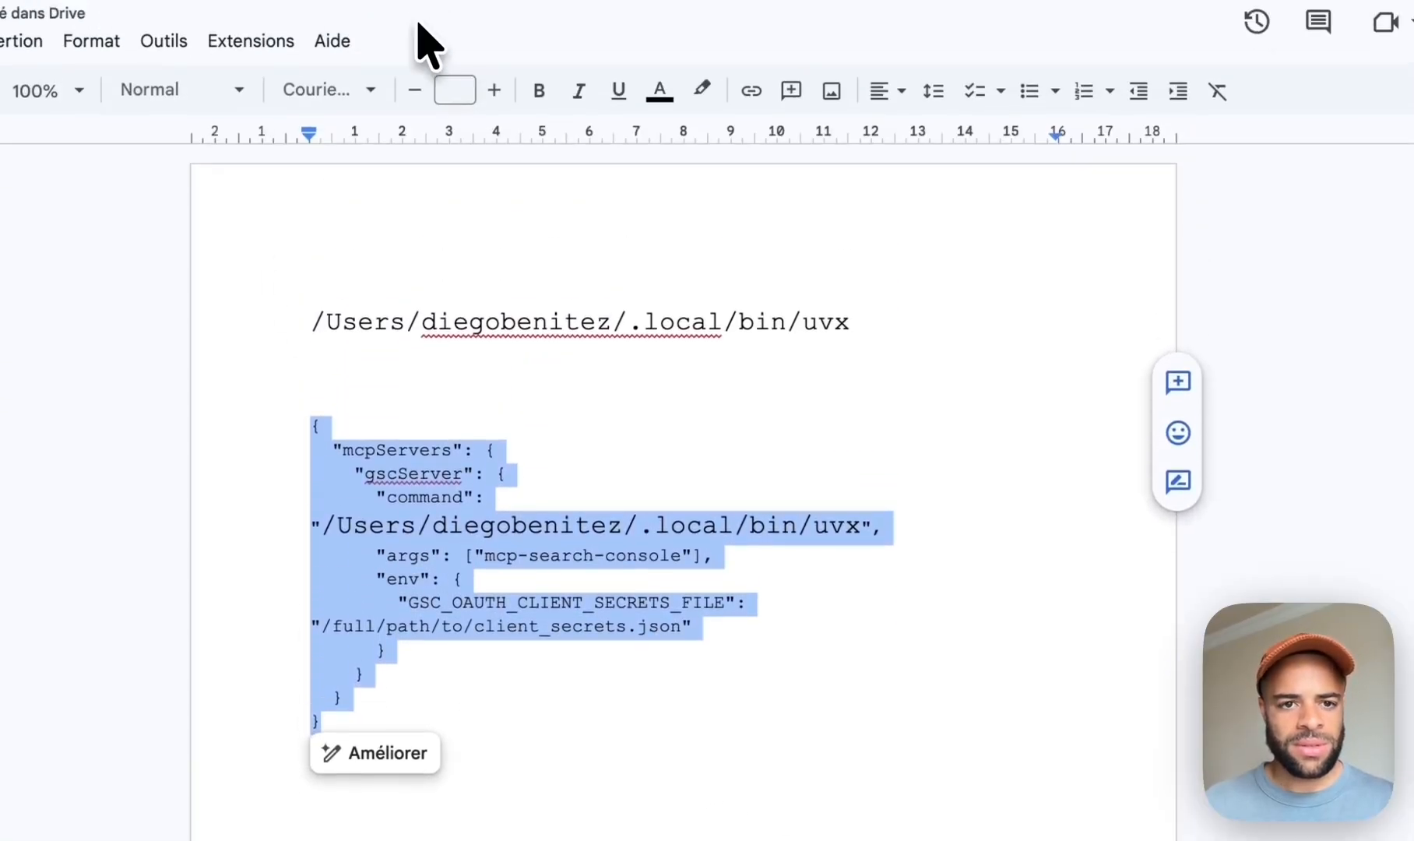
click(414, 77)
click(414, 76)
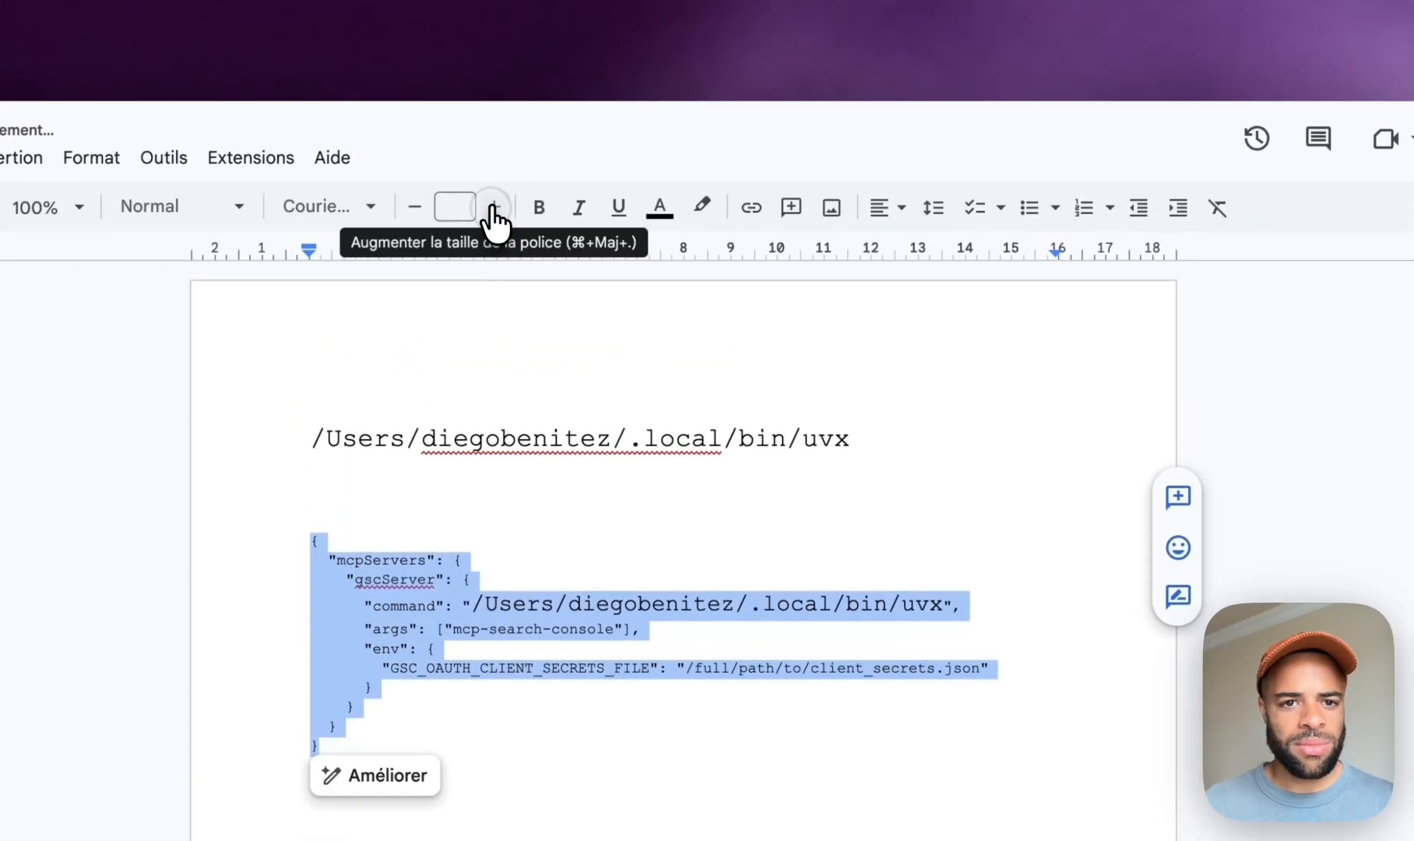
click(491, 208)
click(456, 204)
text(11)
key(Return)
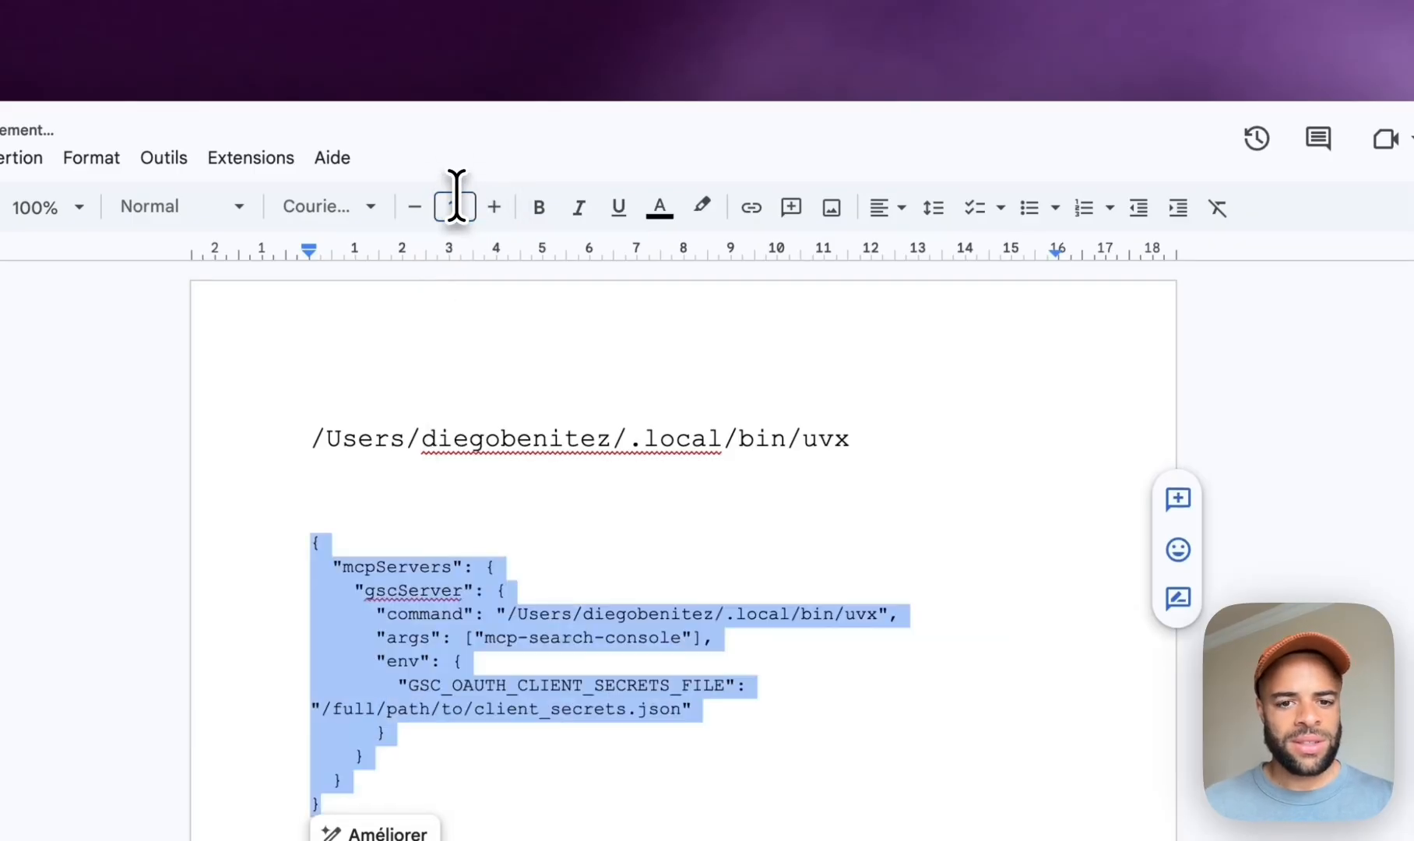
click(738, 693)
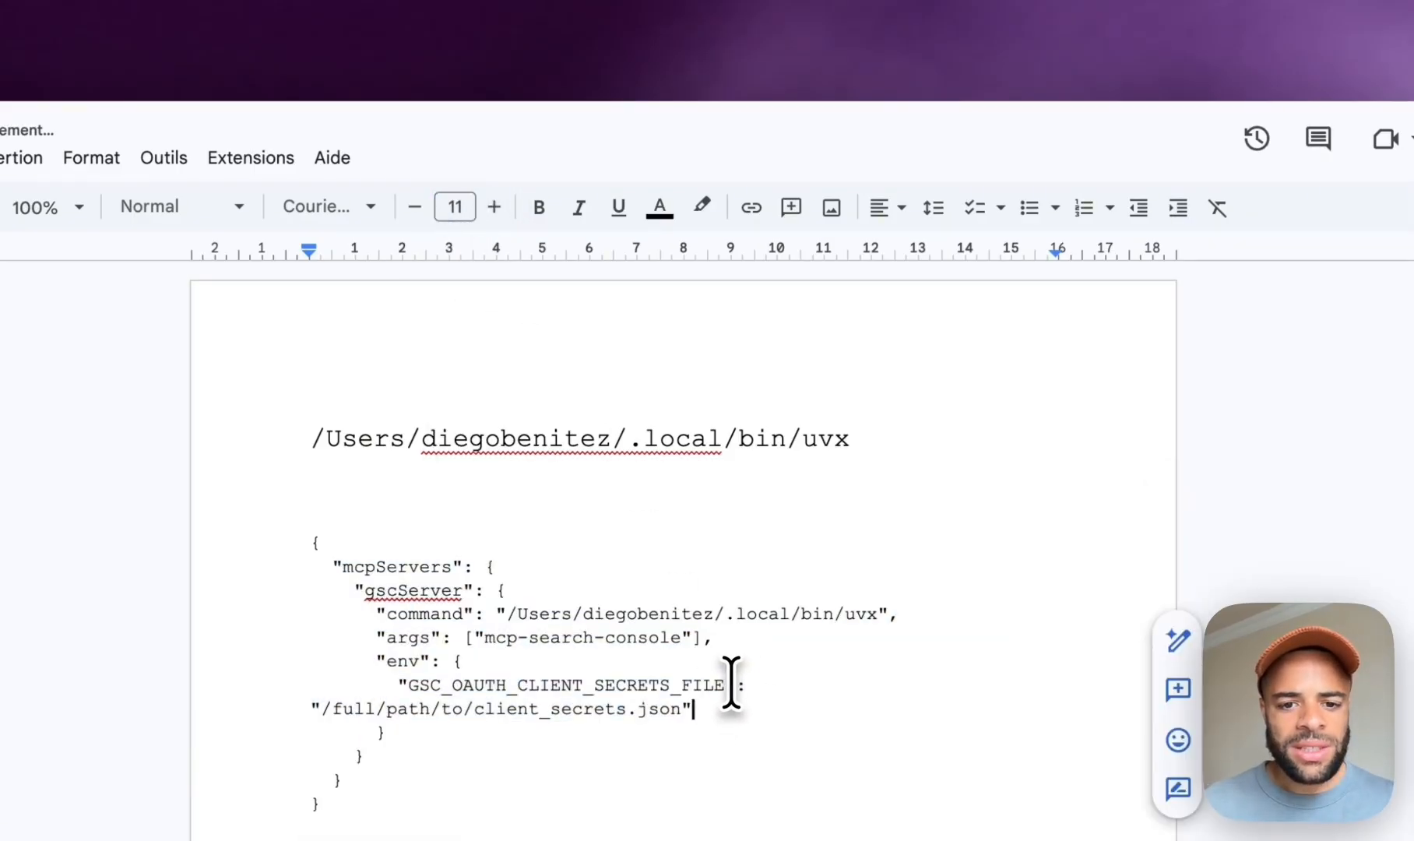
Step: Replace the /full/path/to/client_secrets.json placeholder with the copied path of the client secret JSON file in the Clef Google Cloud folder
drag(680, 704, 315, 706)
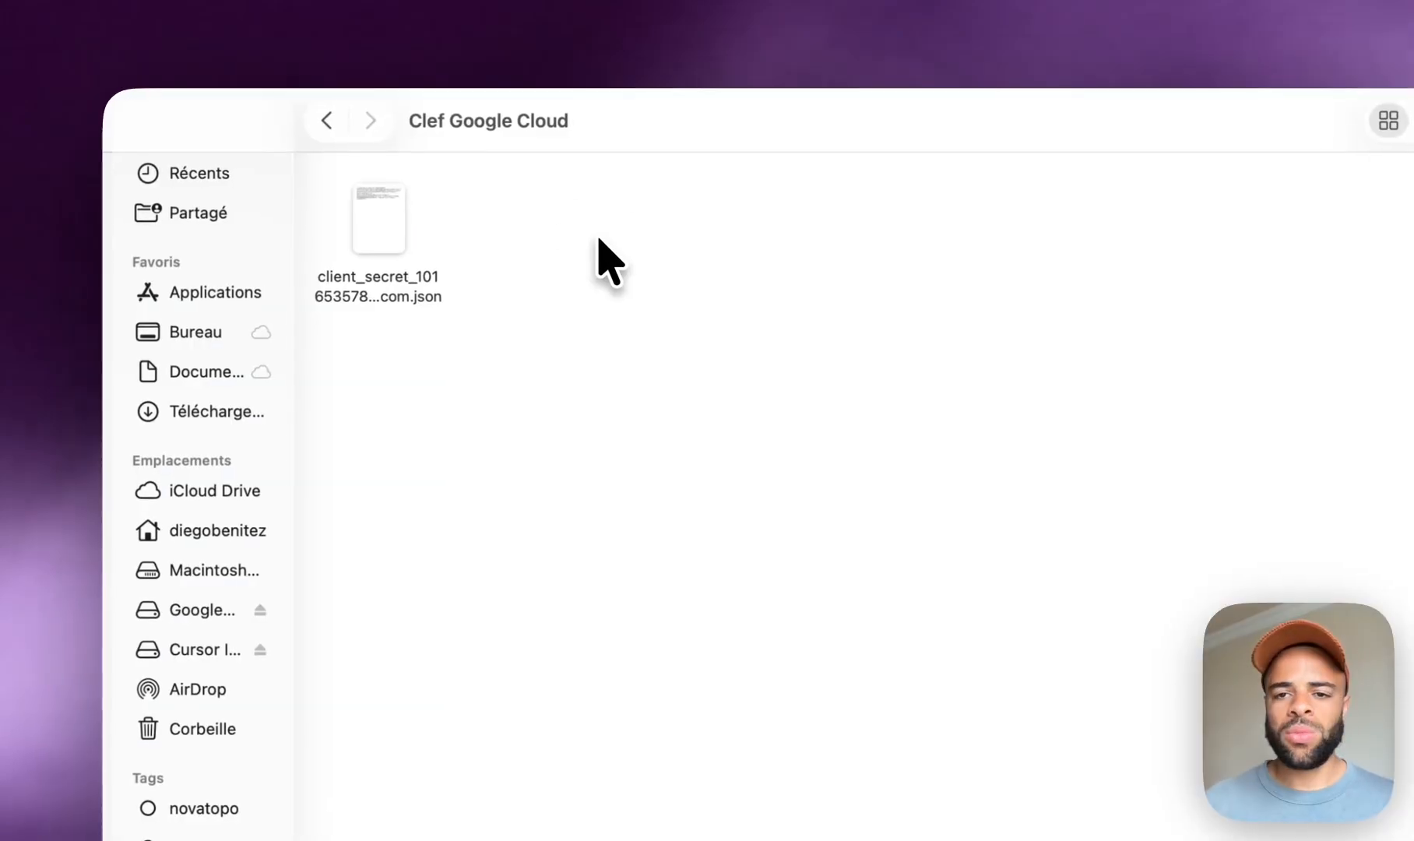
right_click(380, 228)
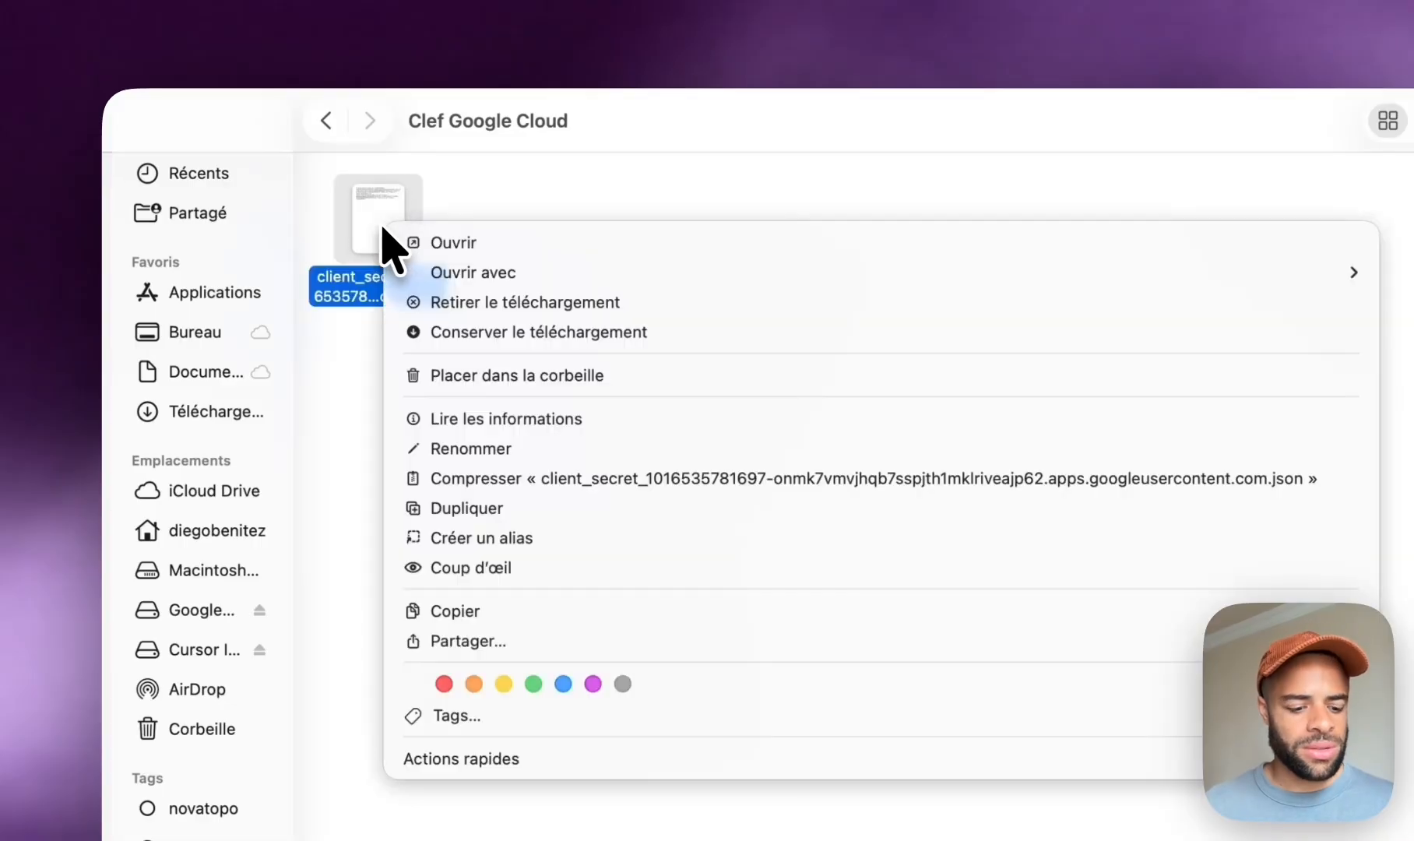
key(alt)
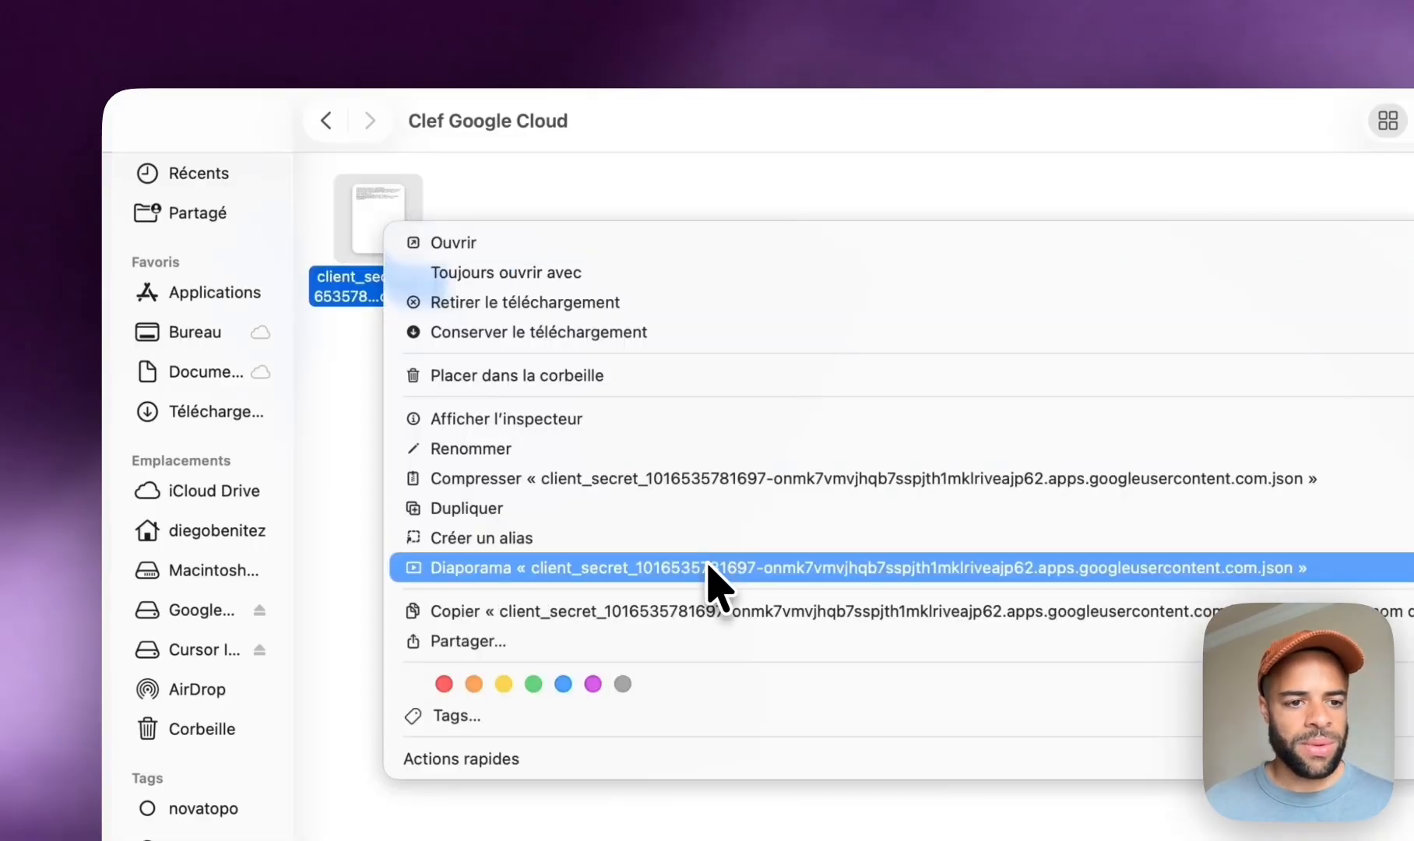
click(698, 614)
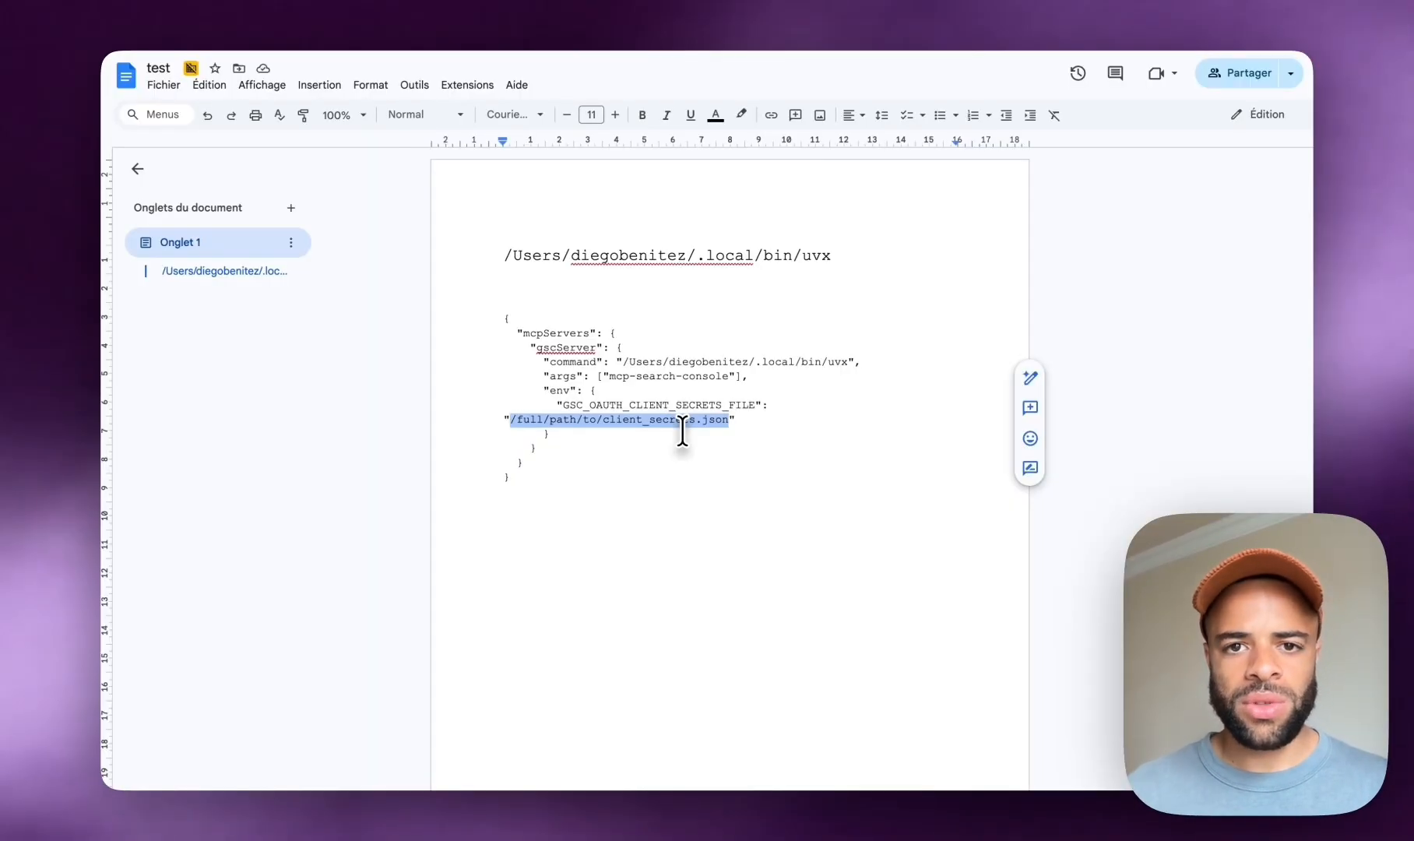
key(super+v)
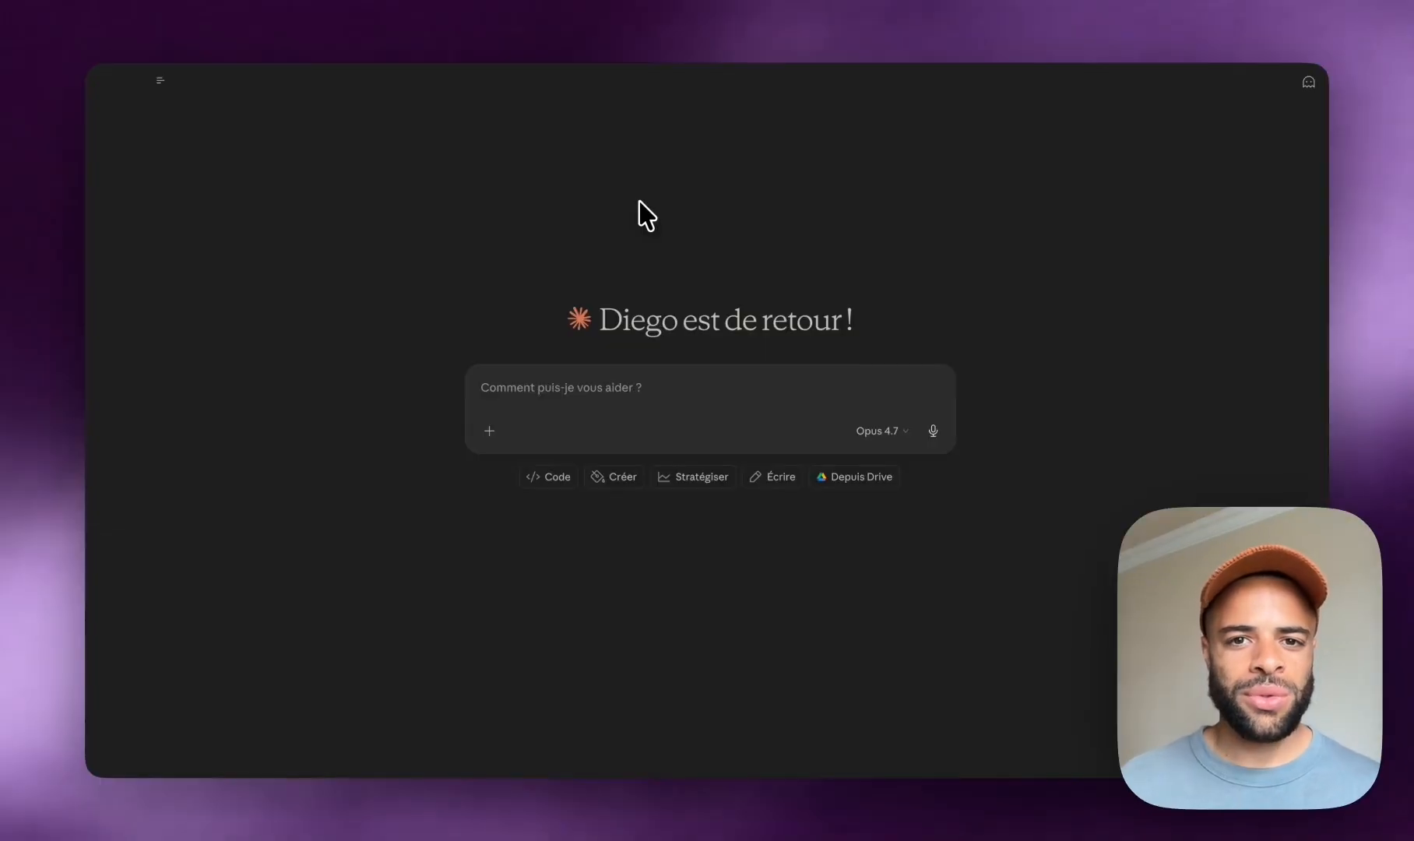
Step: Switch to Claude, locate claude_desktop_config.json from the developer settings, and open that file in TextEdit
mouse_move(115, 81)
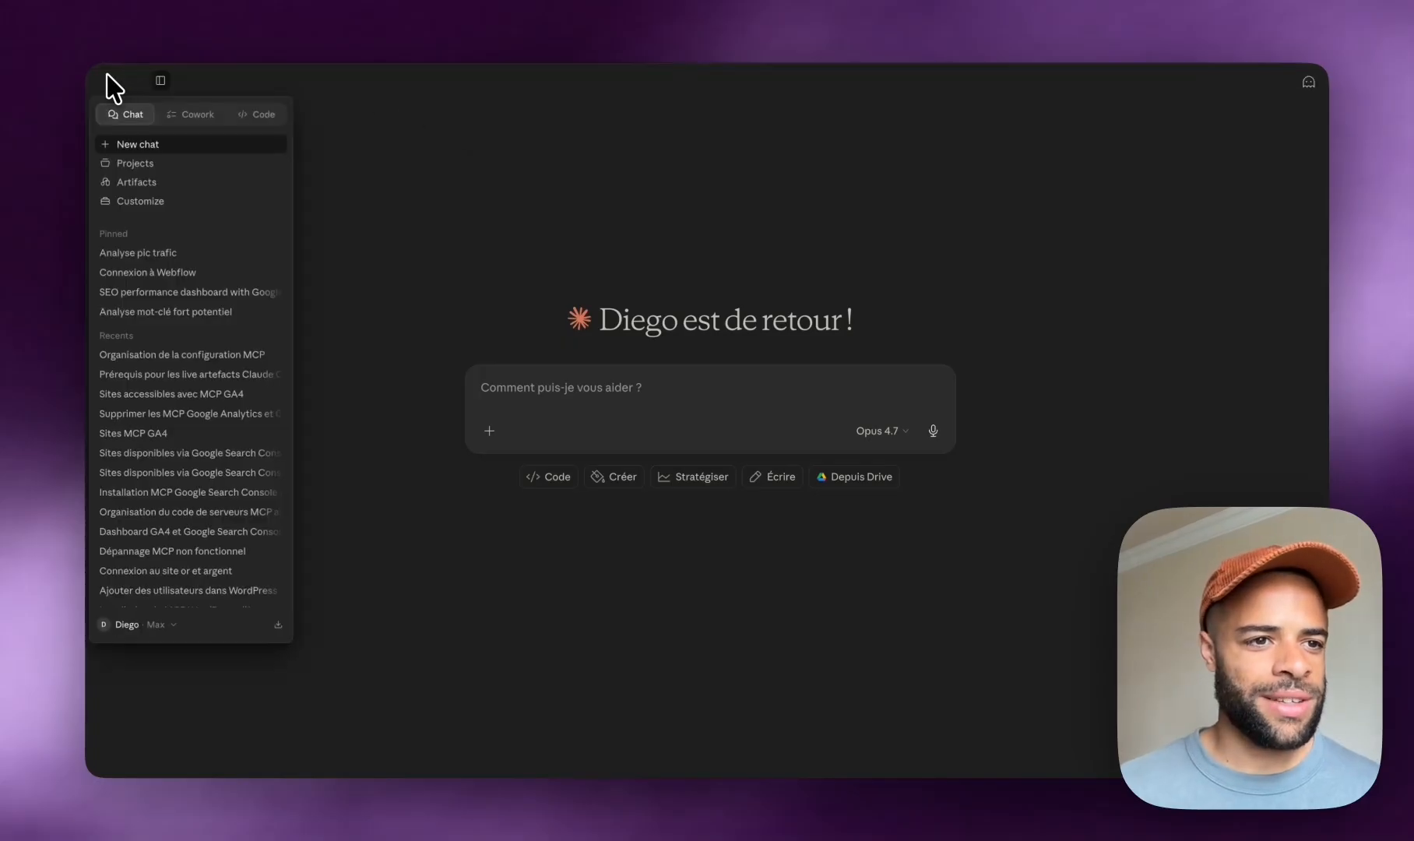
click(350, 720)
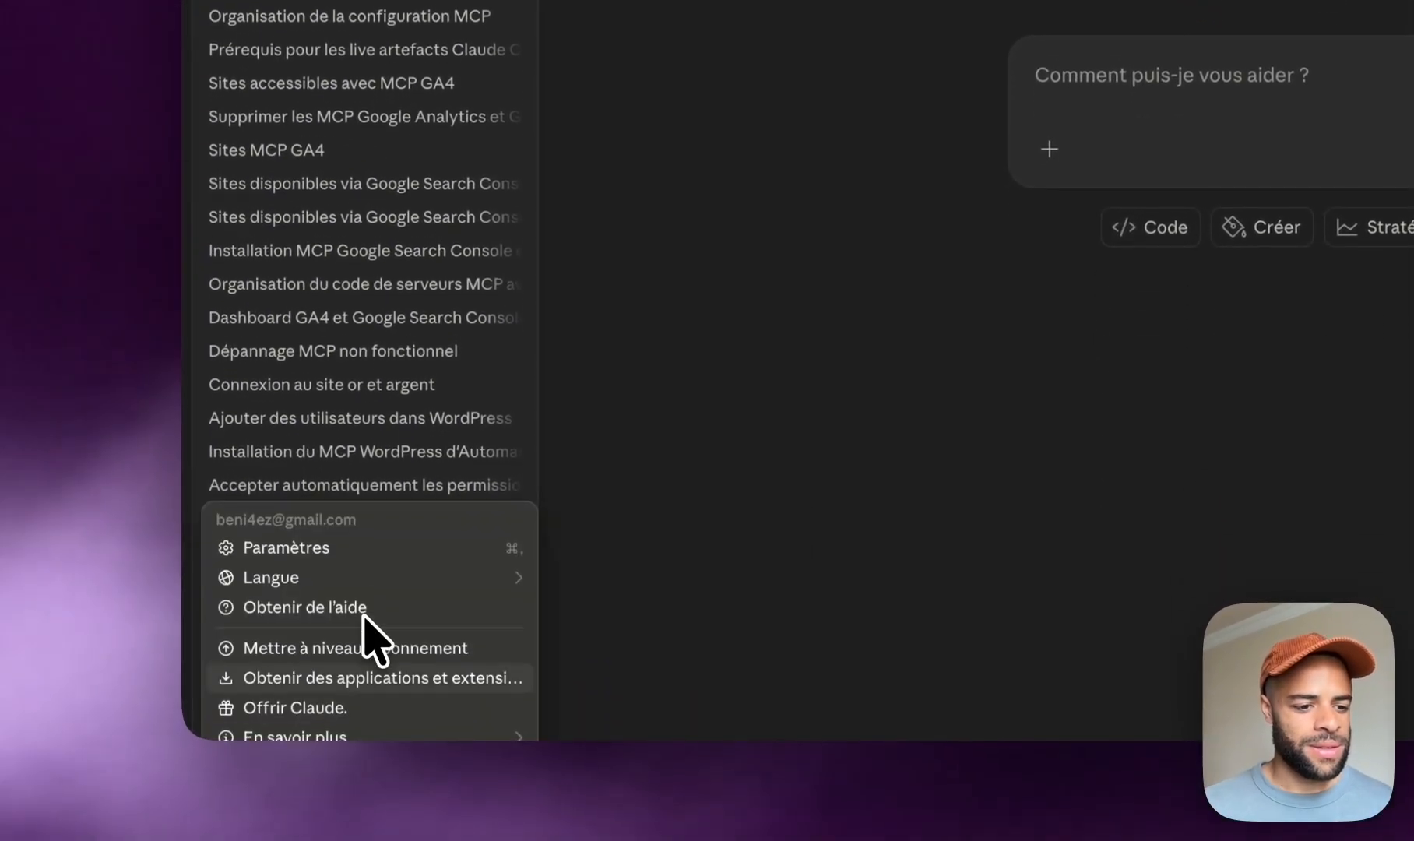
click(366, 541)
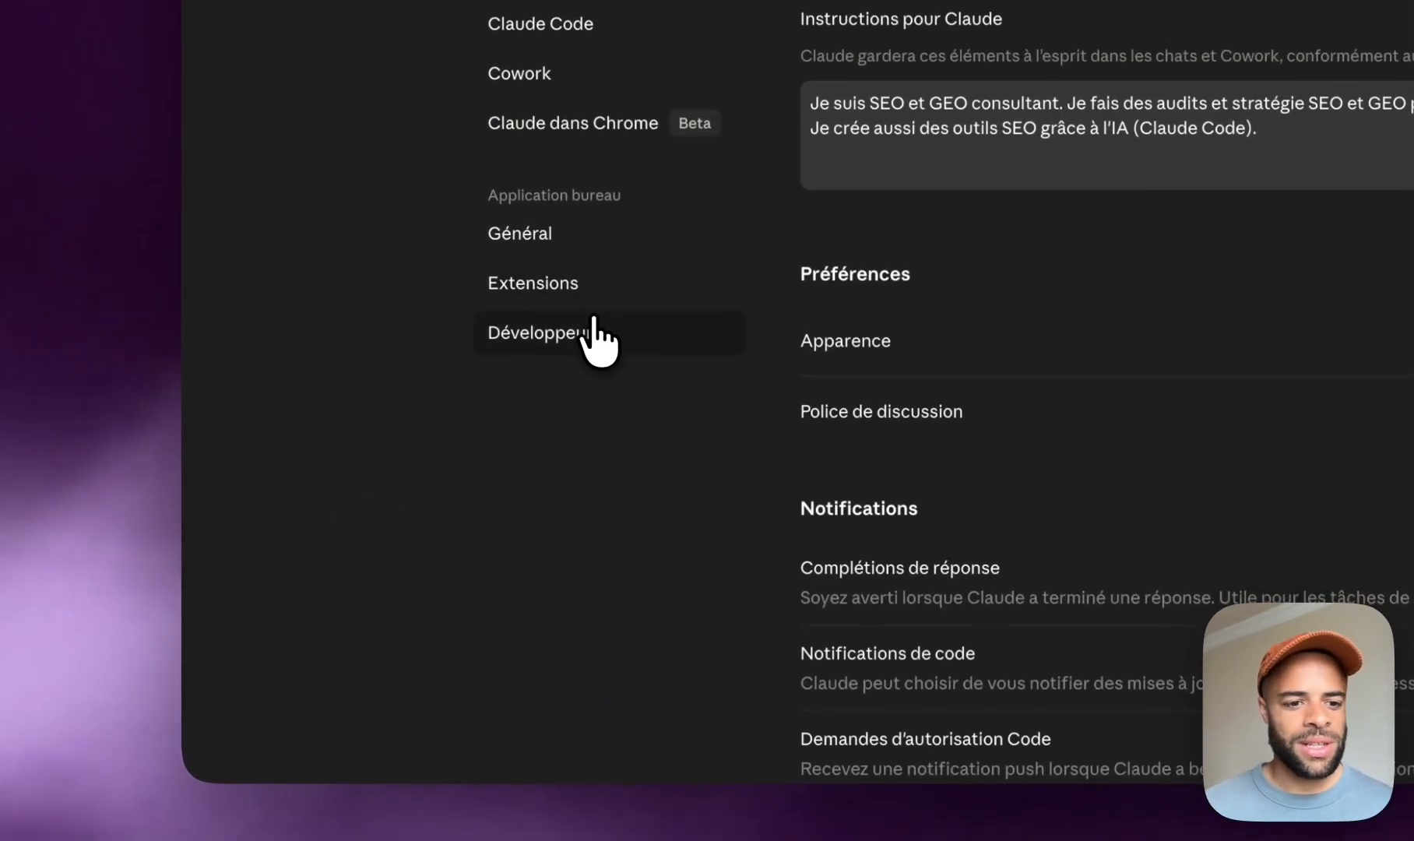
click(600, 337)
click(937, 231)
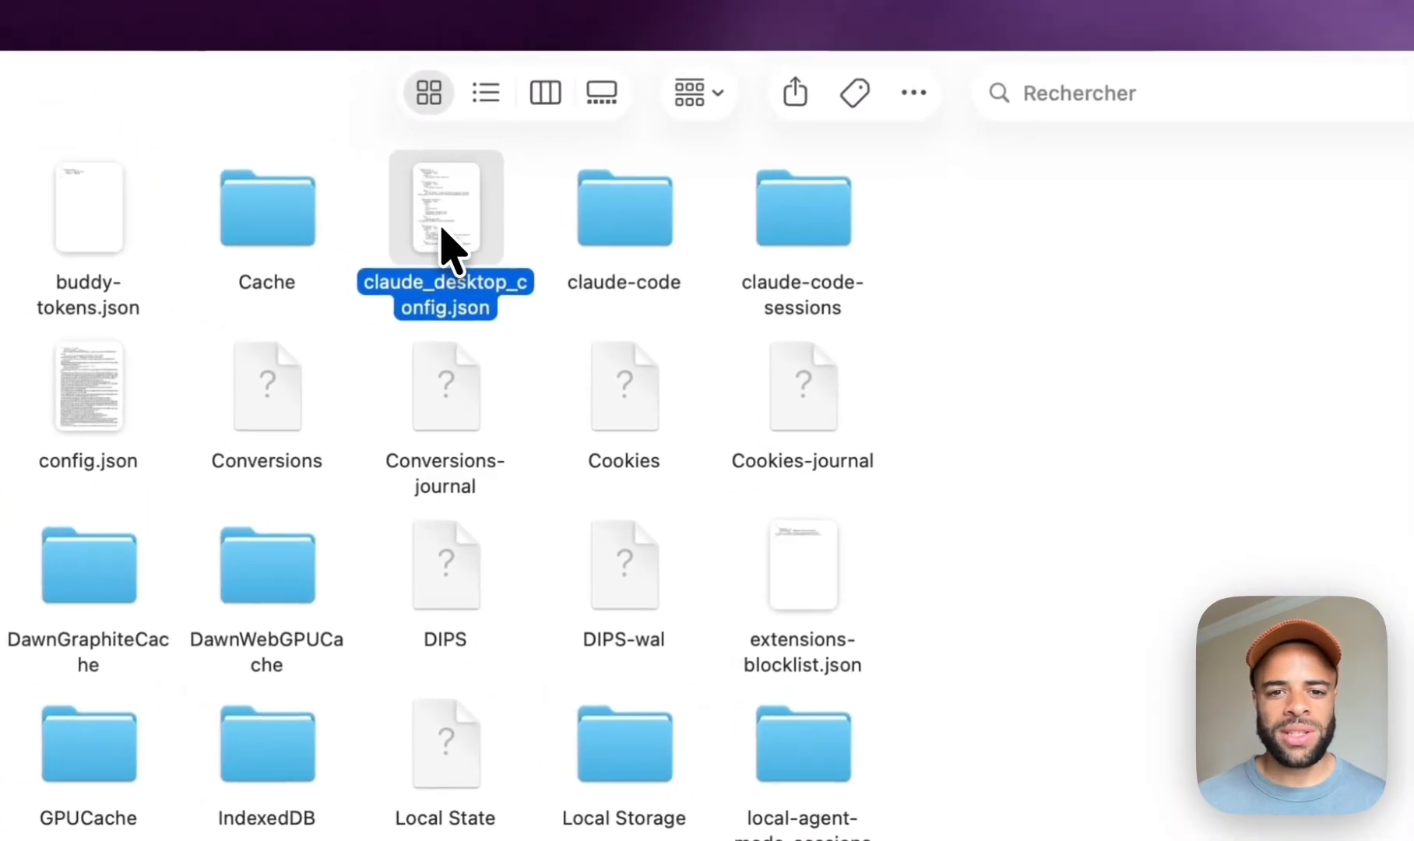
right_click(453, 234)
mouse_move(840, 242)
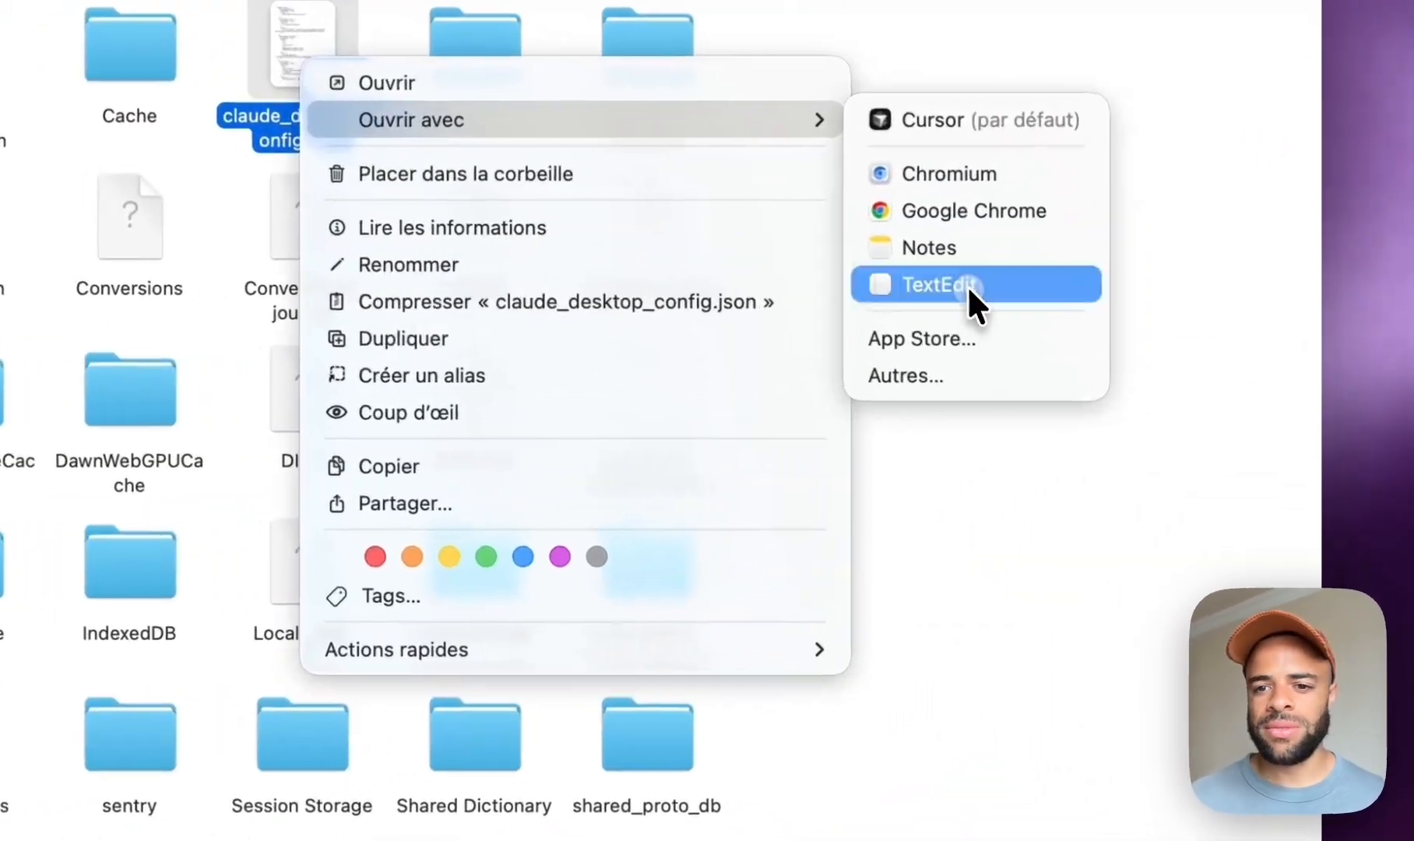
click(1114, 337)
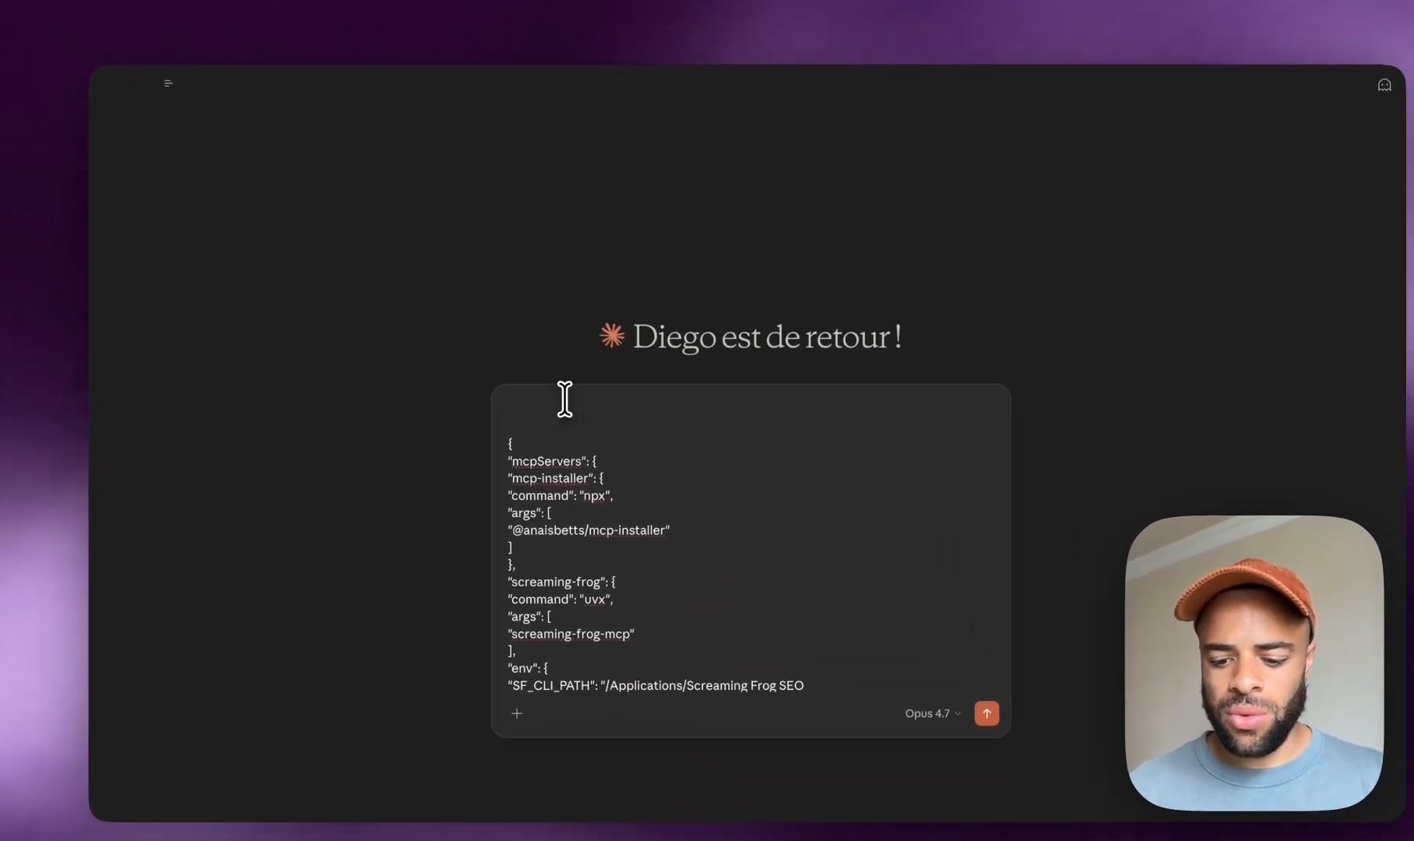
Step: Add "Mets en ordre le code suivant :" above the pasted mcpServers code in the Claude chat and send the prompt
click(535, 379)
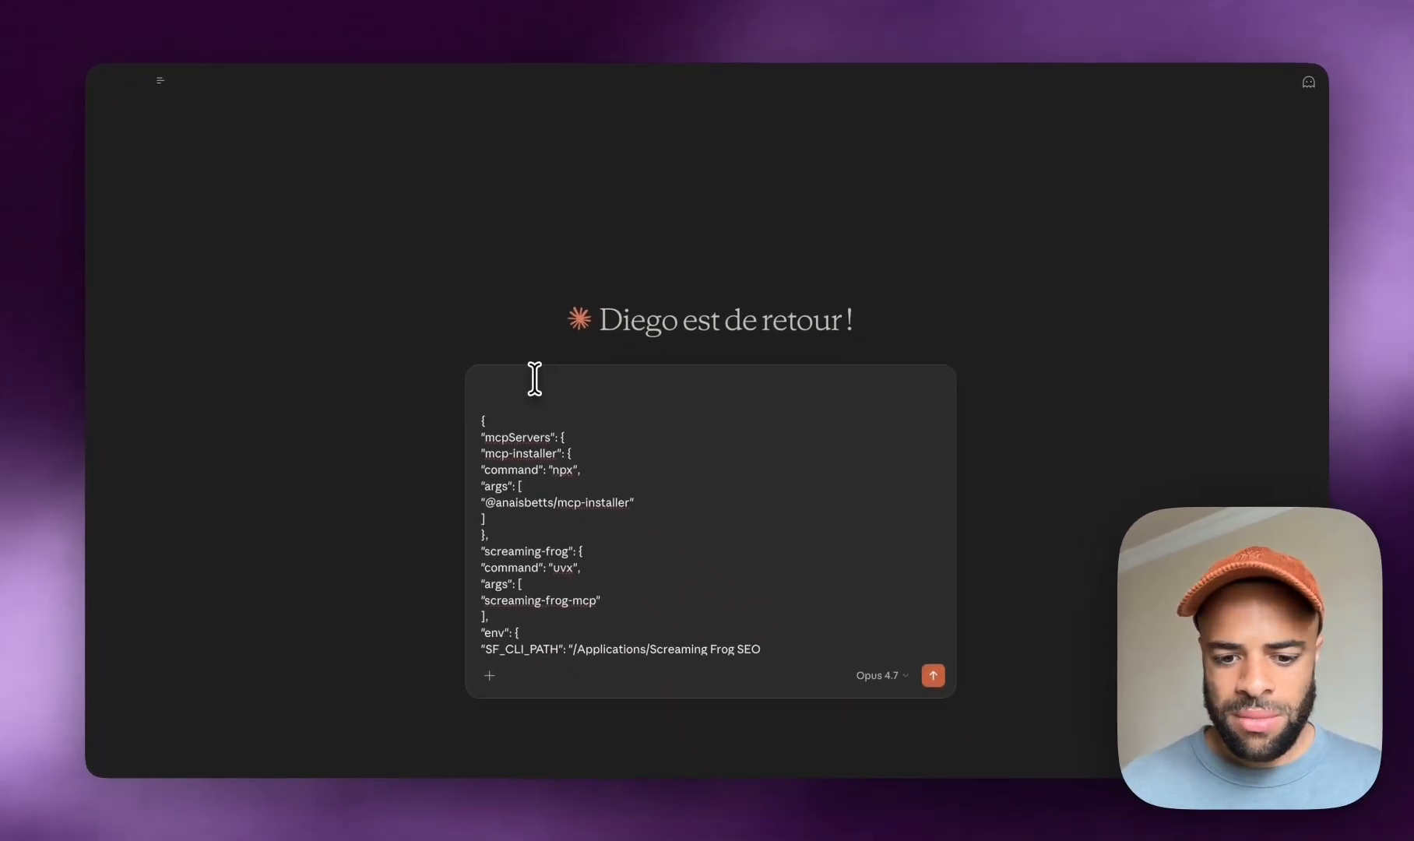
text(Mets en ordre le code suivant :)
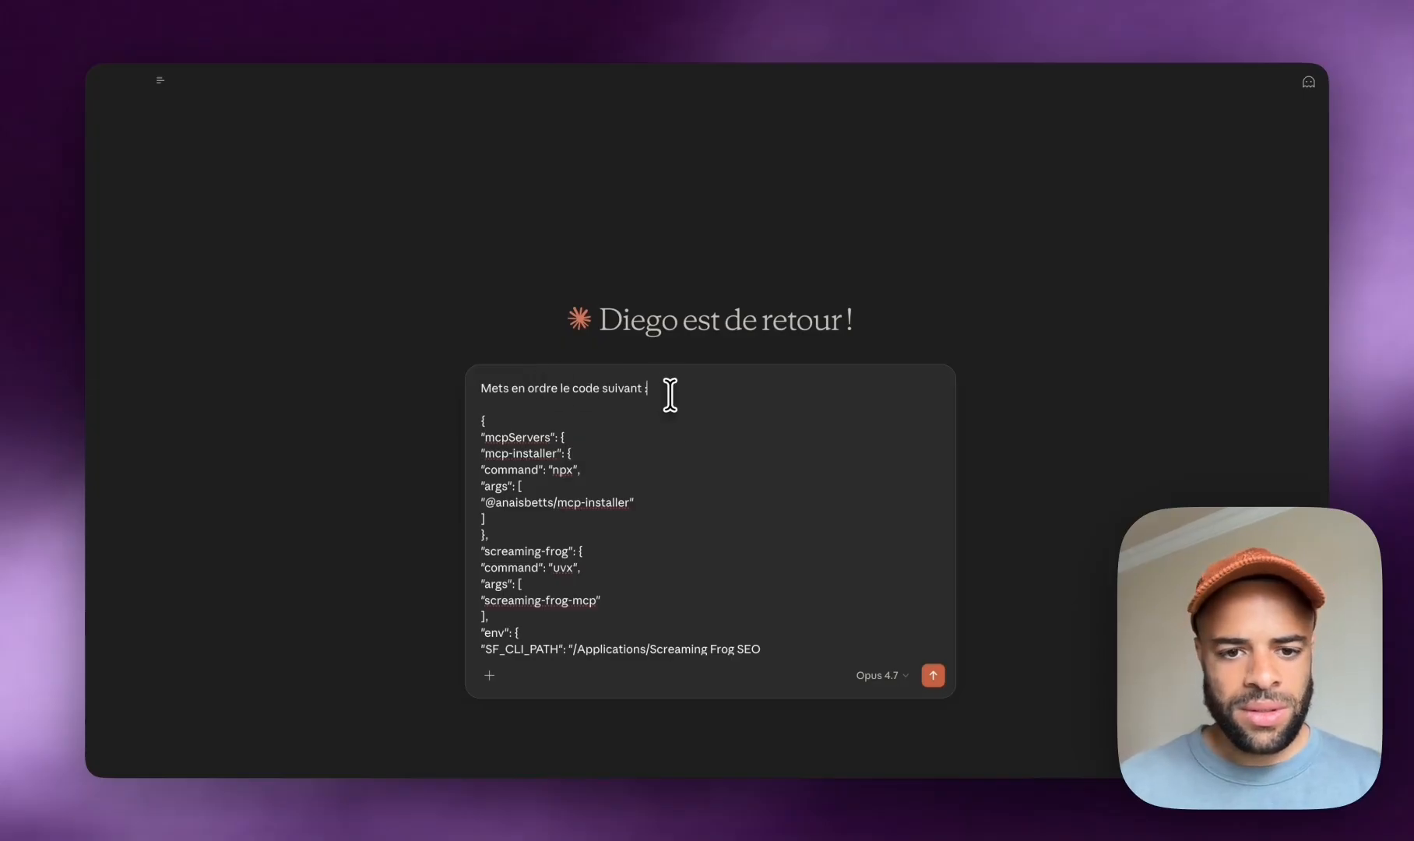
click(932, 677)
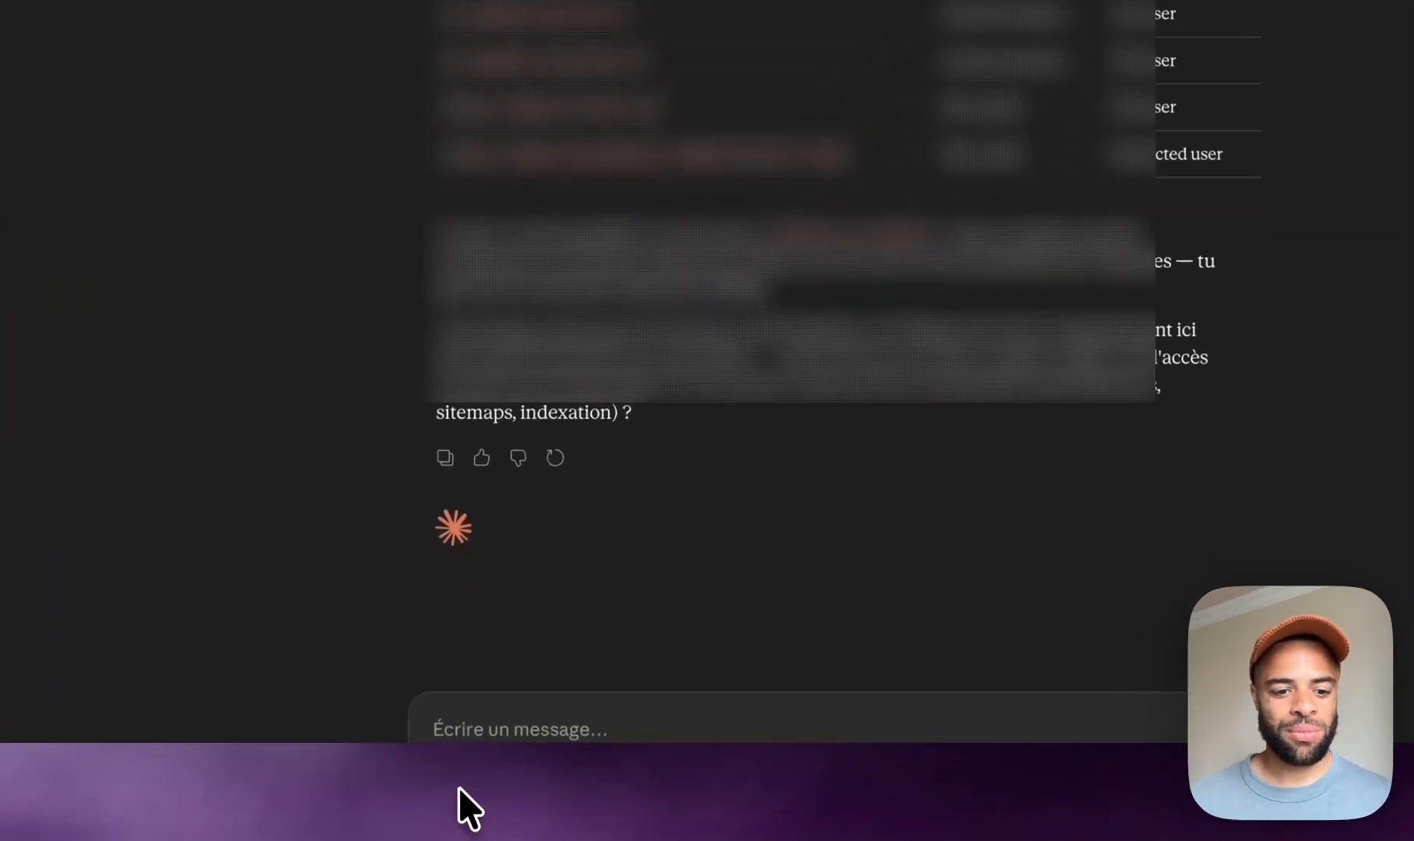
Step: Open the connector management from the chat and display the Qwairy connector
click(465, 805)
mouse_move(607, 639)
mouse_move(701, 541)
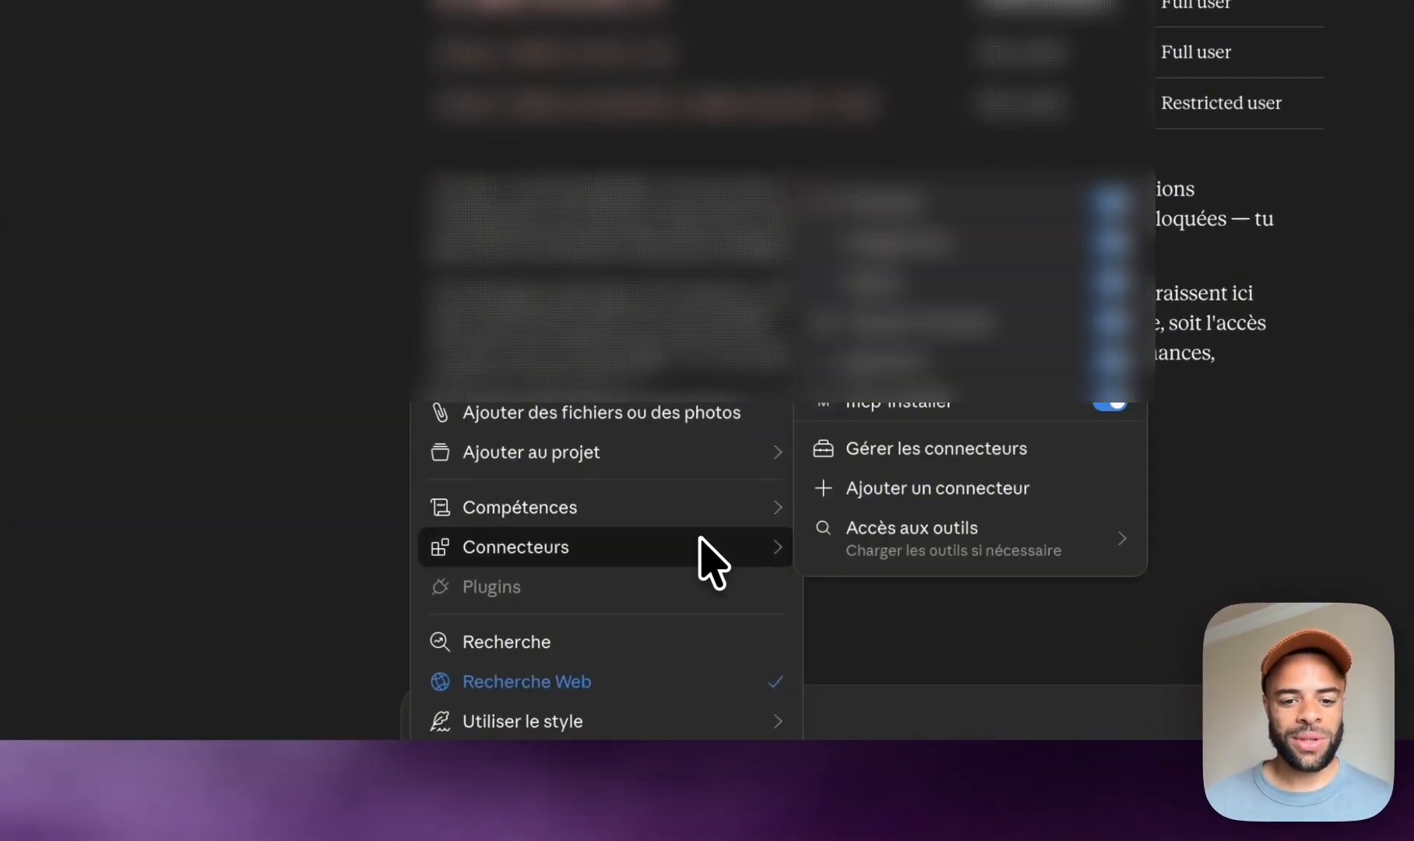
click(937, 450)
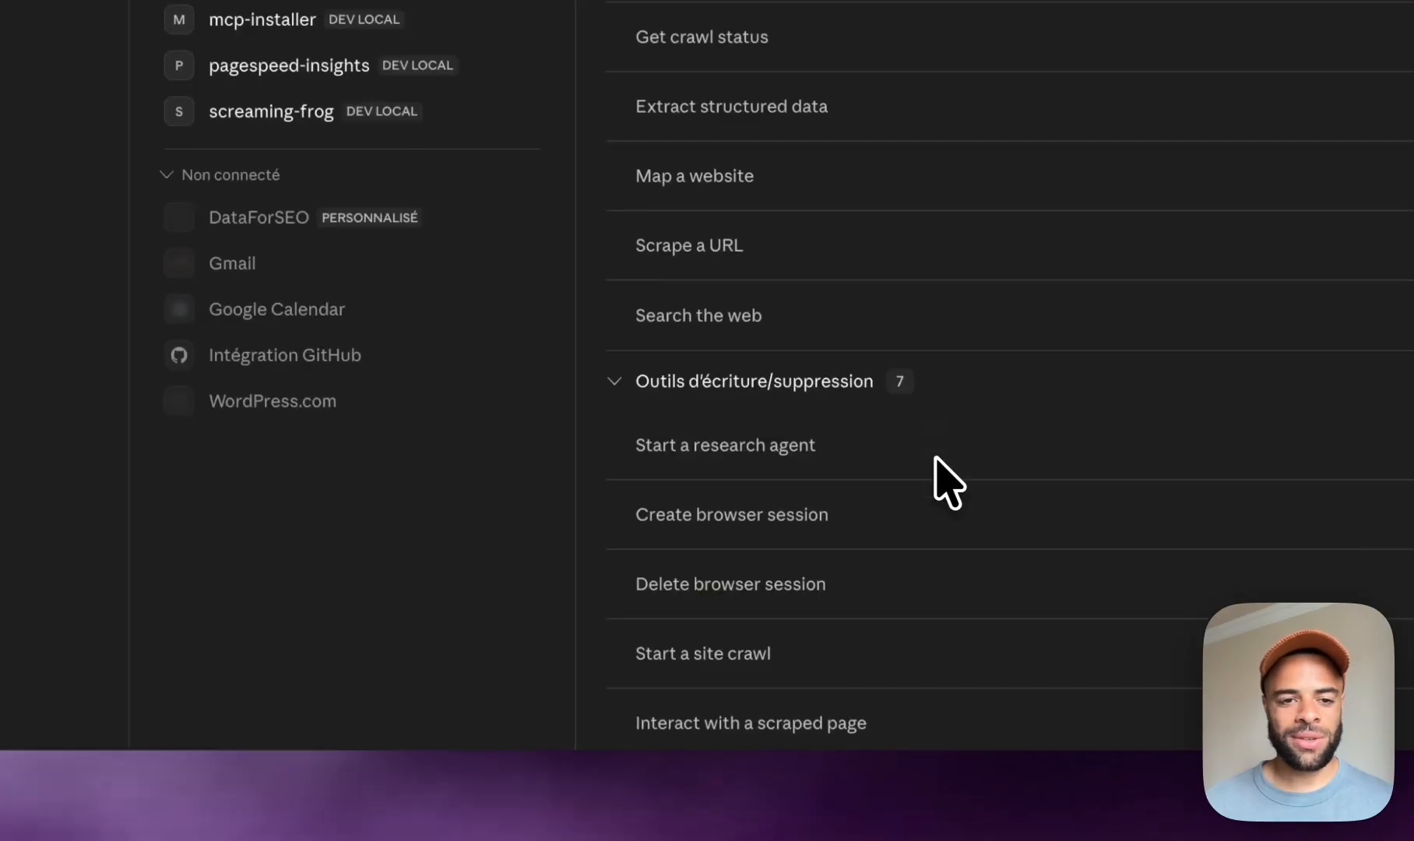
click(429, 311)
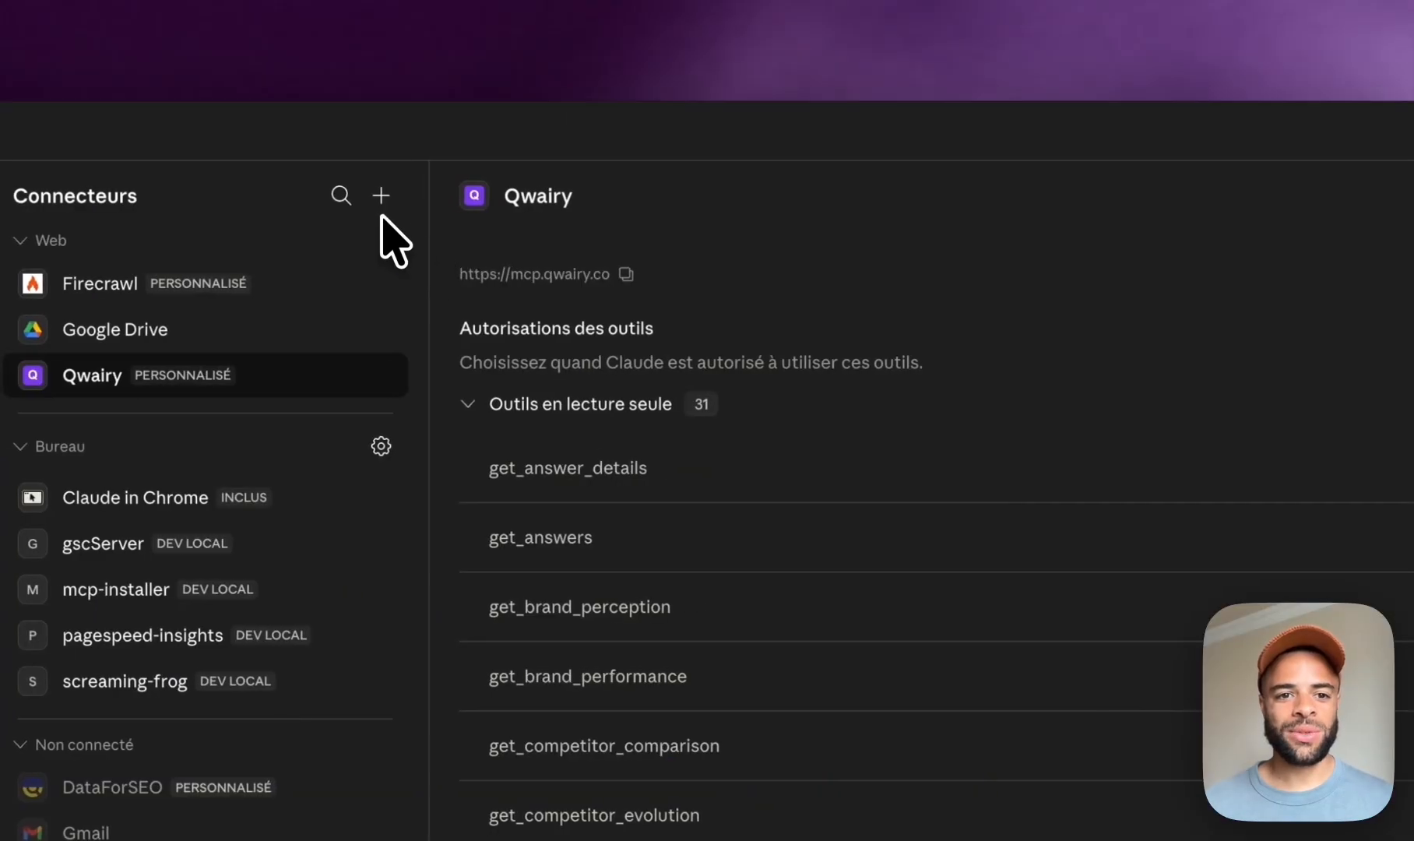
click(381, 196)
click(414, 279)
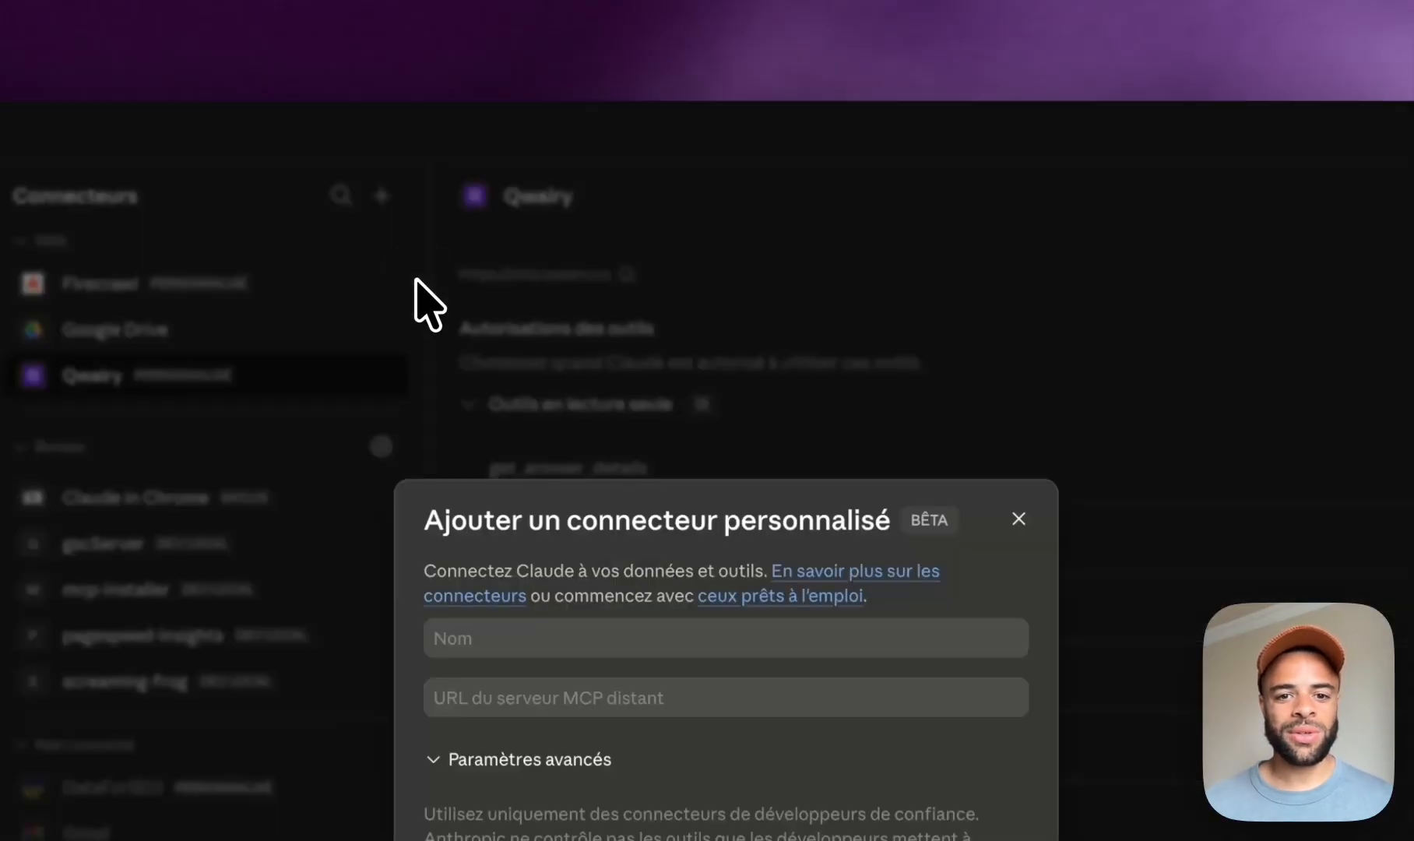
click(752, 639)
text(Qwairy)
click(735, 693)
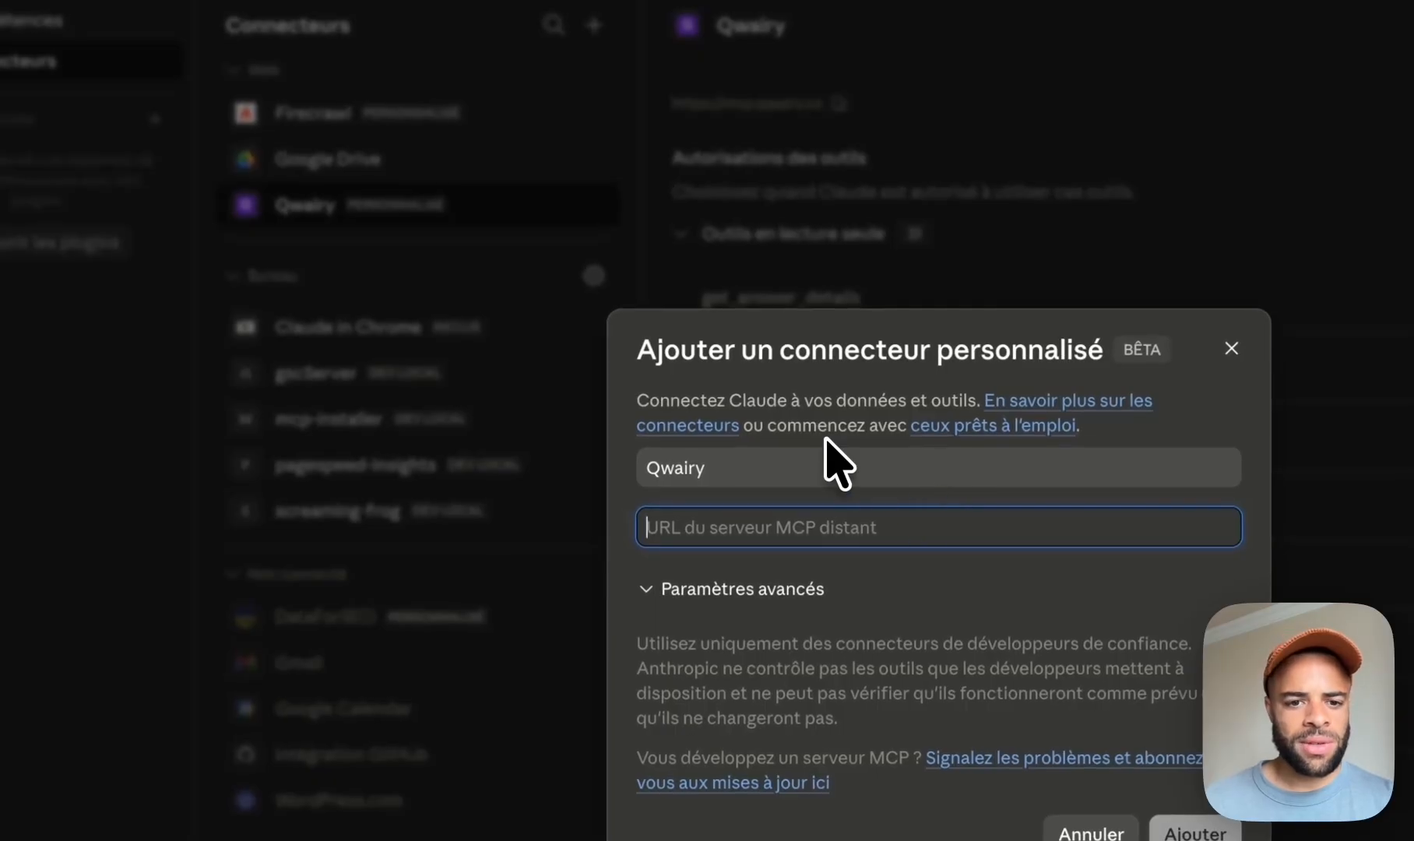
click(829, 465)
click(848, 519)
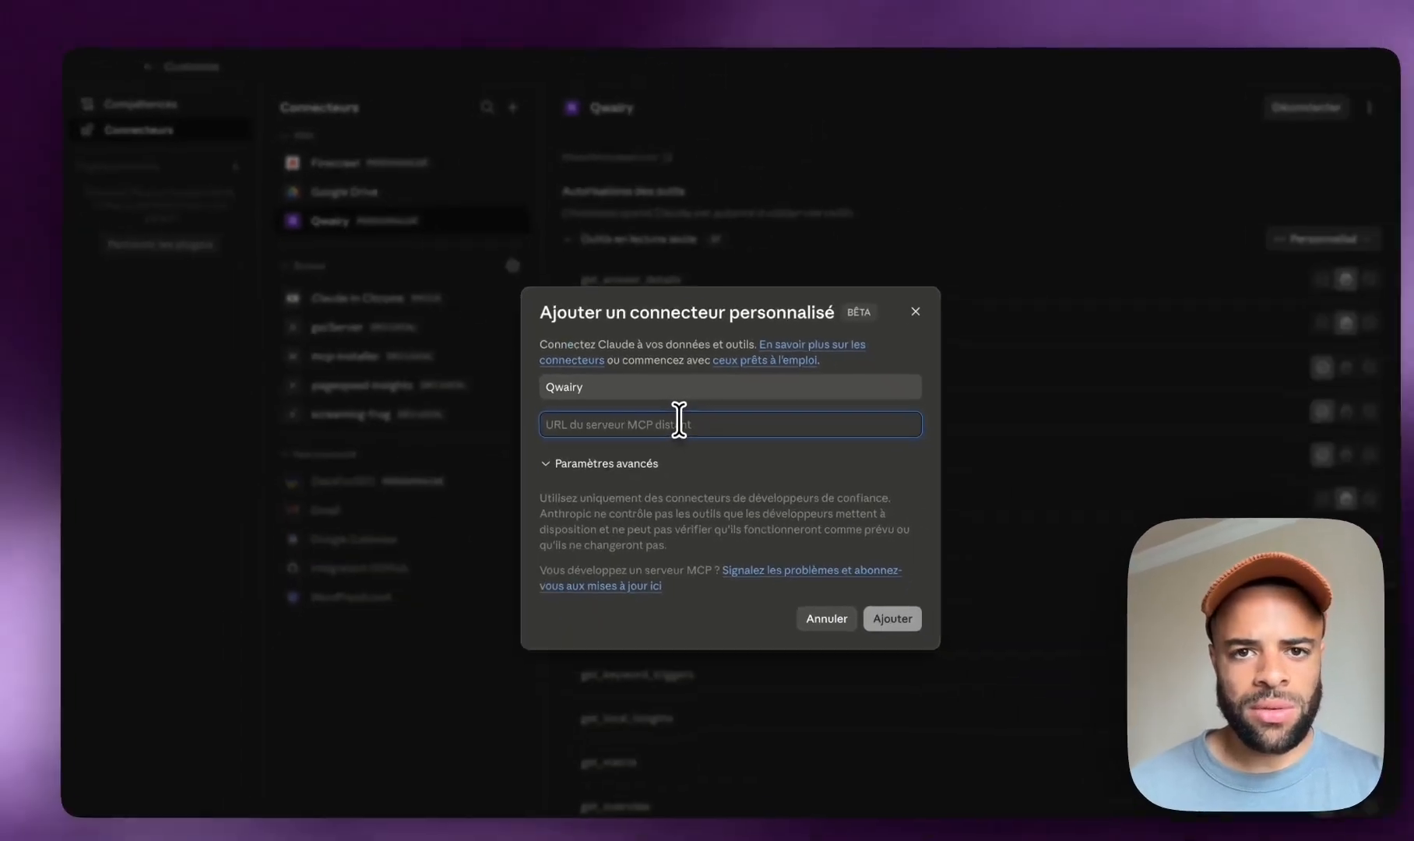
text(https://mcp.qwairy.co)
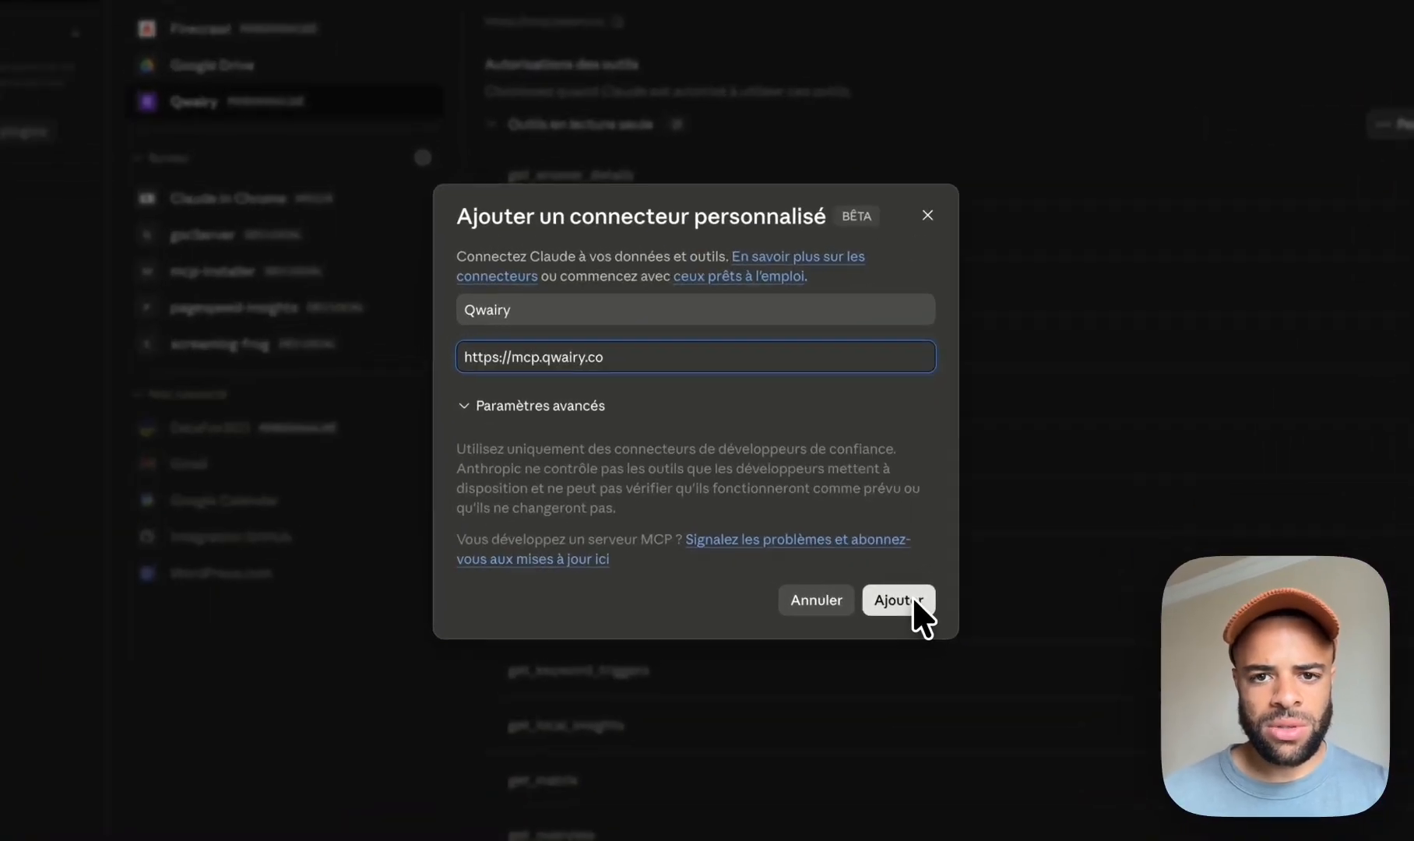
click(907, 600)
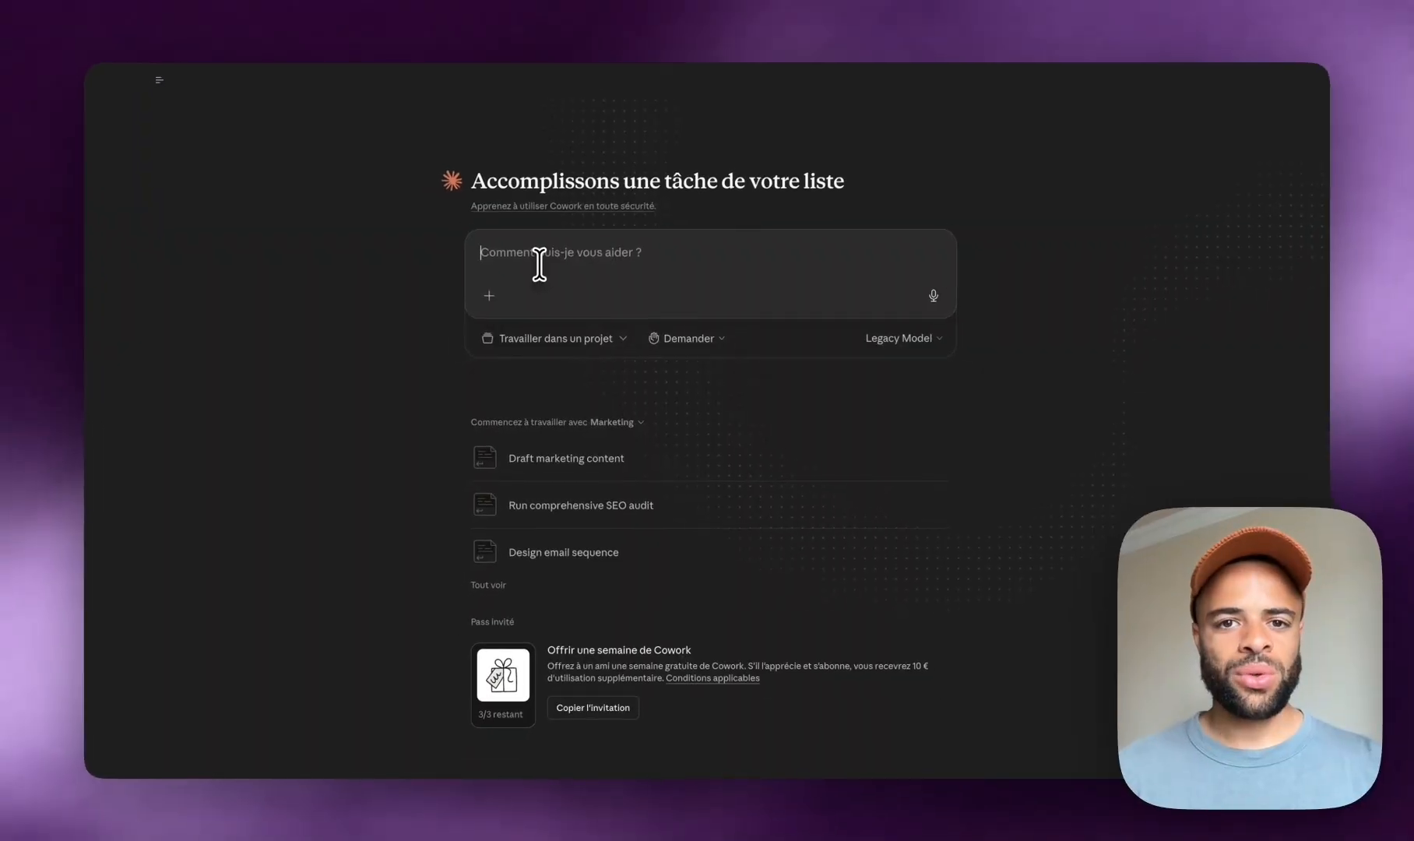
Step: Paste the prompt for a live artifact dashboard with a GSC-based SEO view and a Qwairy-based GEO view, and send it
key(super+v)
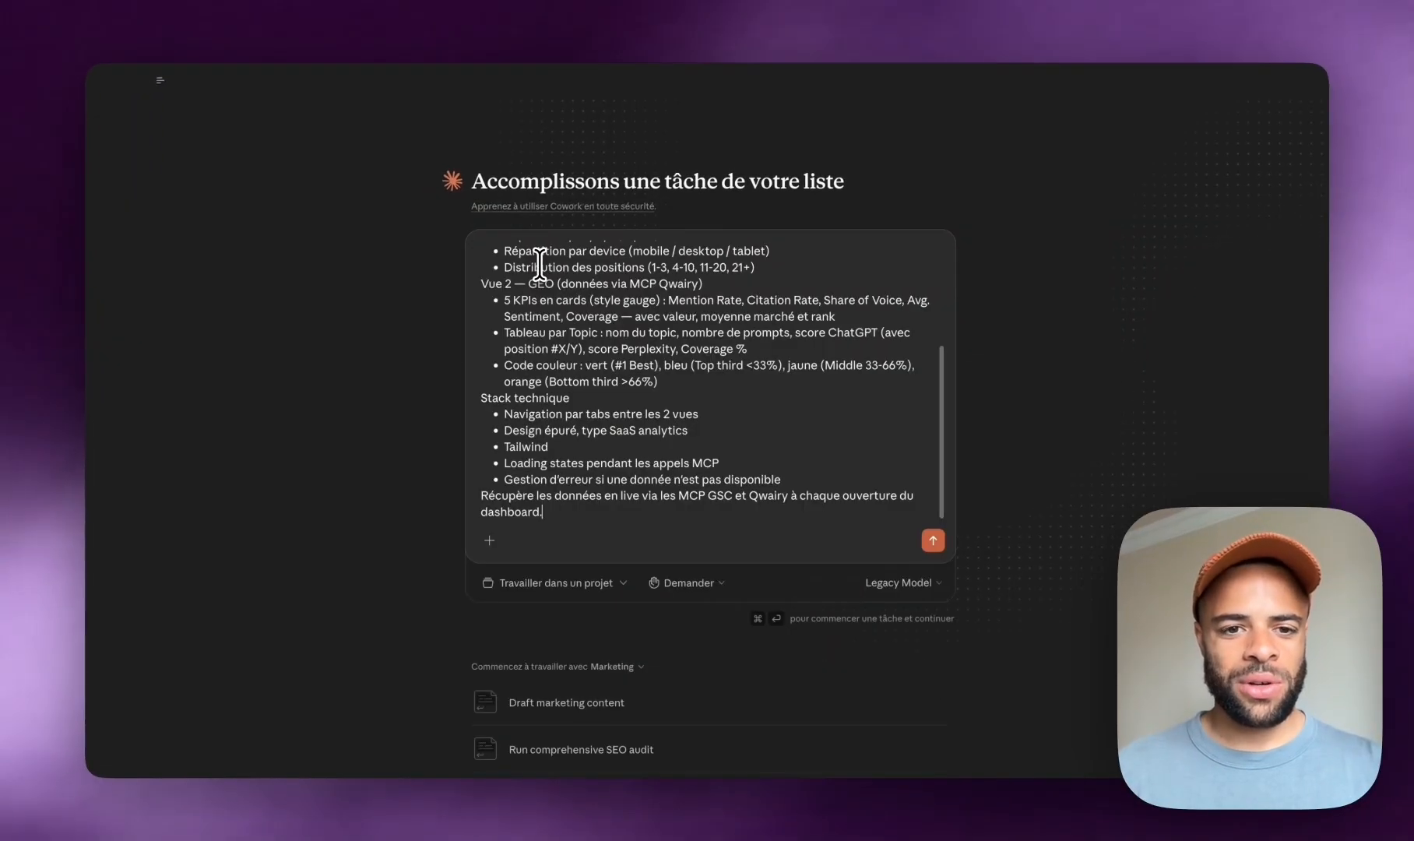
scroll(592, 300, up, 10)
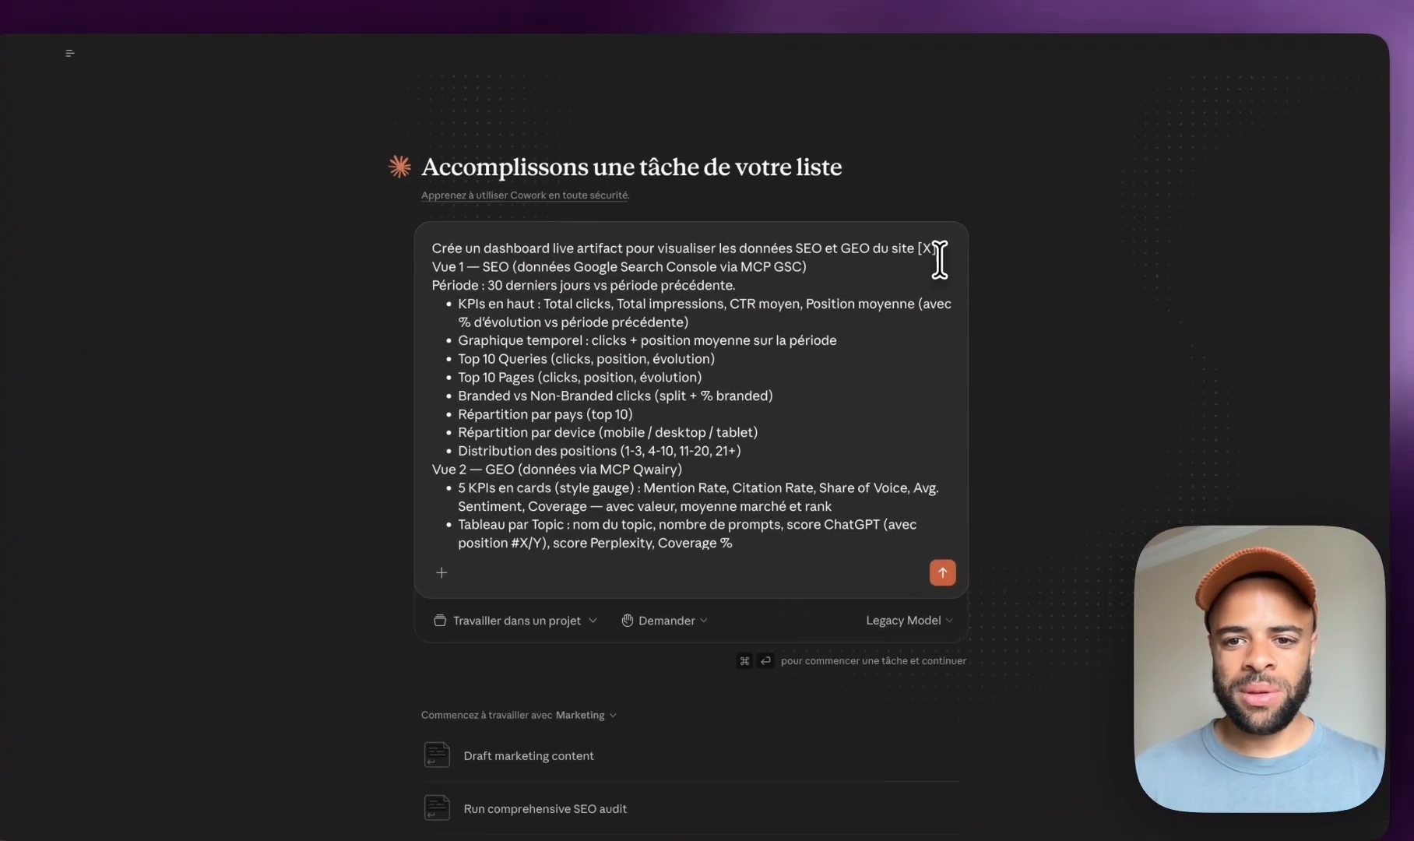
double_click(920, 253)
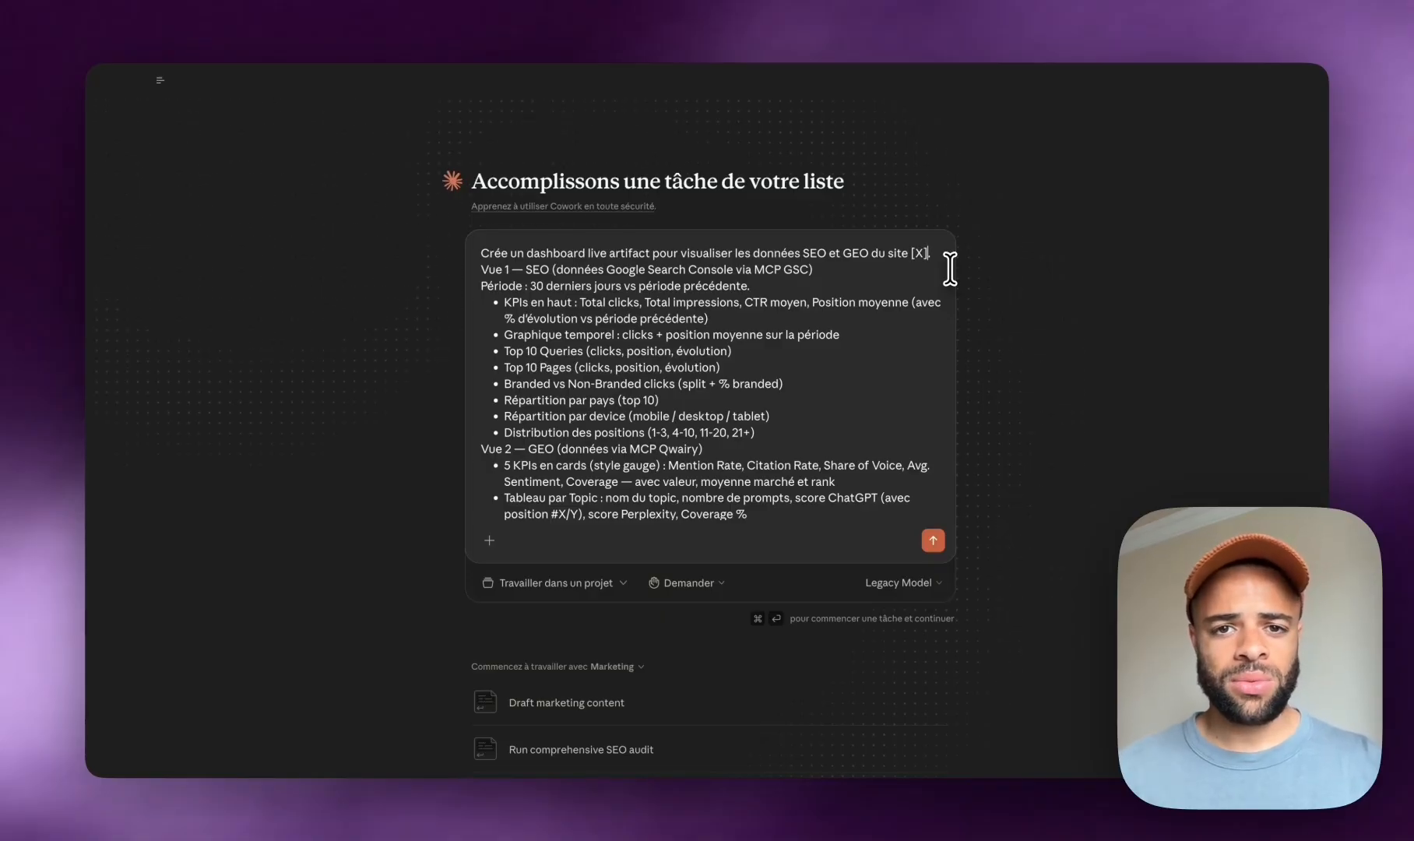
key(Return)
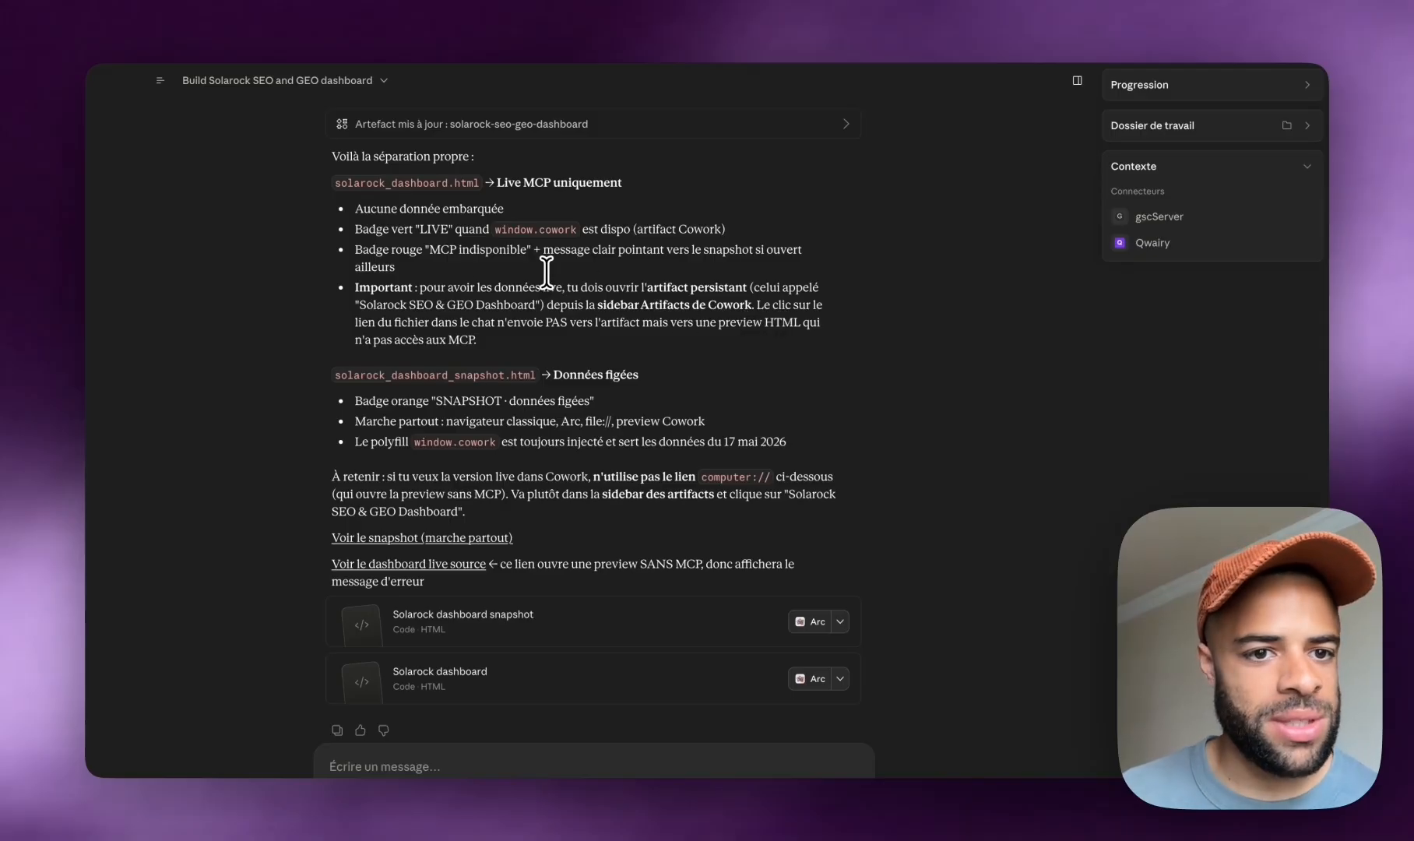
Step: Open the Solarock SEO & GEO dashboard and compare clicks with impressions and CTR on the evolution chart, then return to clicks only
mouse_move(161, 82)
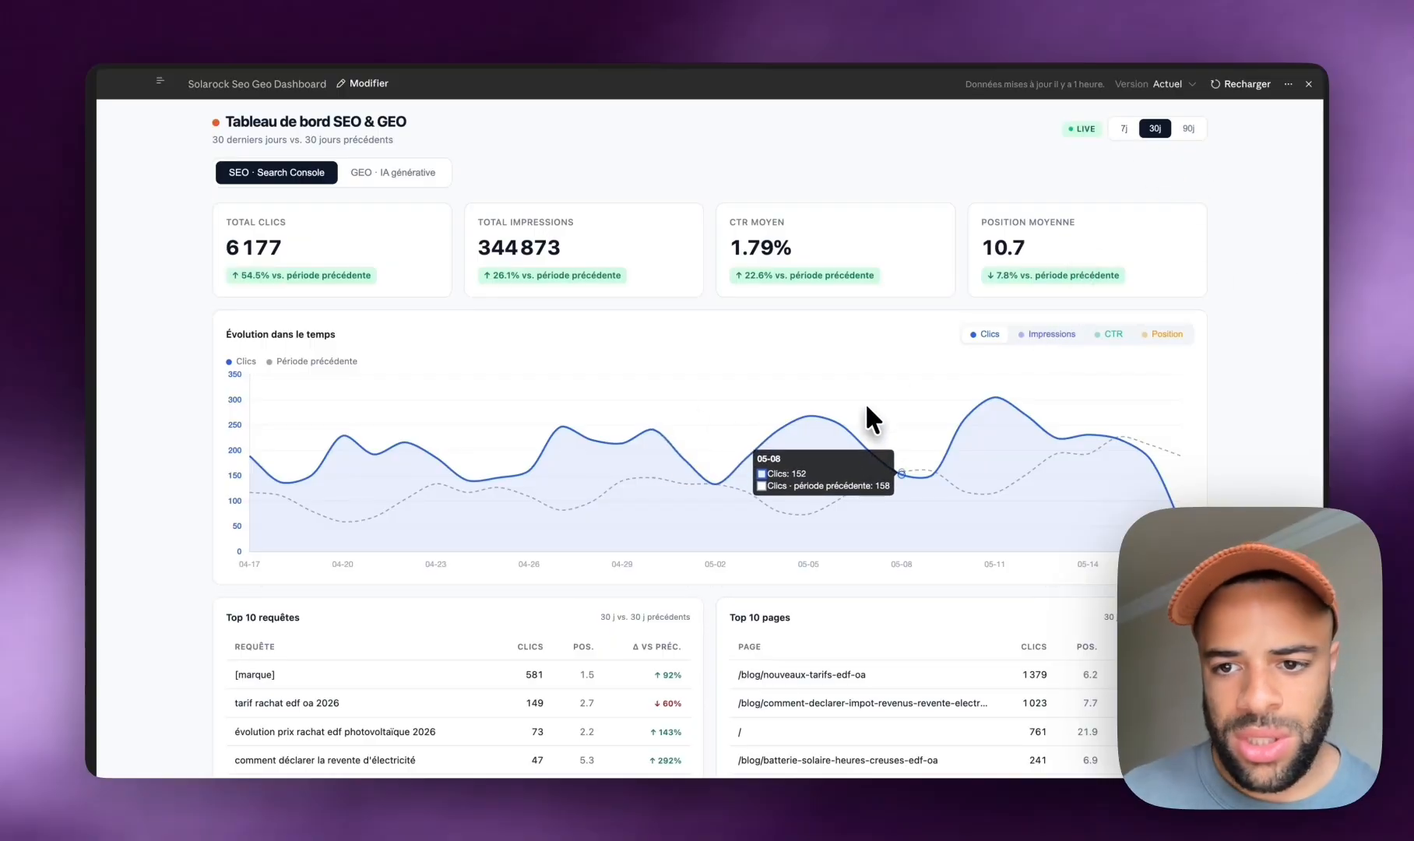
click(1049, 340)
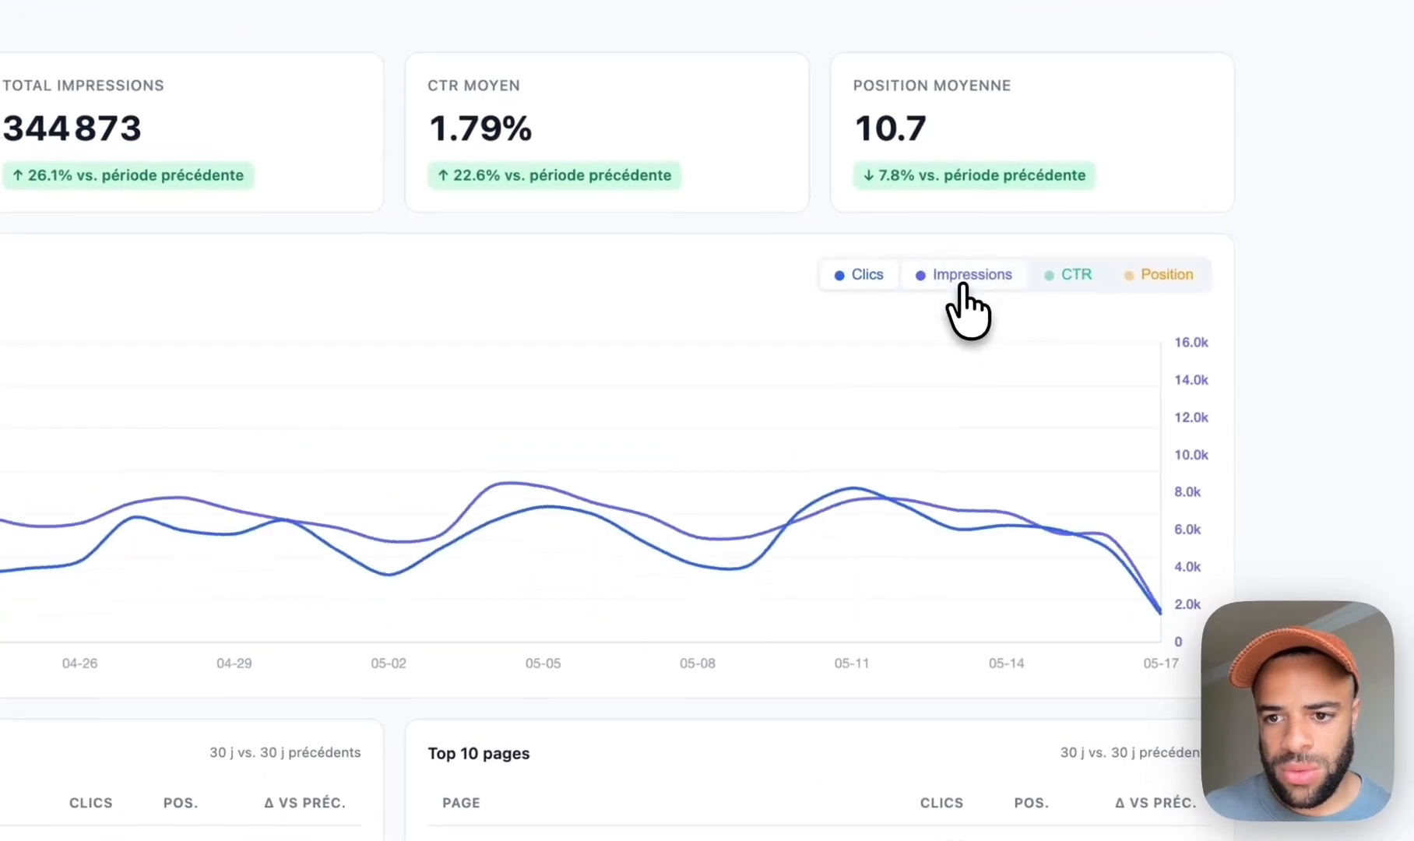
click(1065, 279)
click(966, 274)
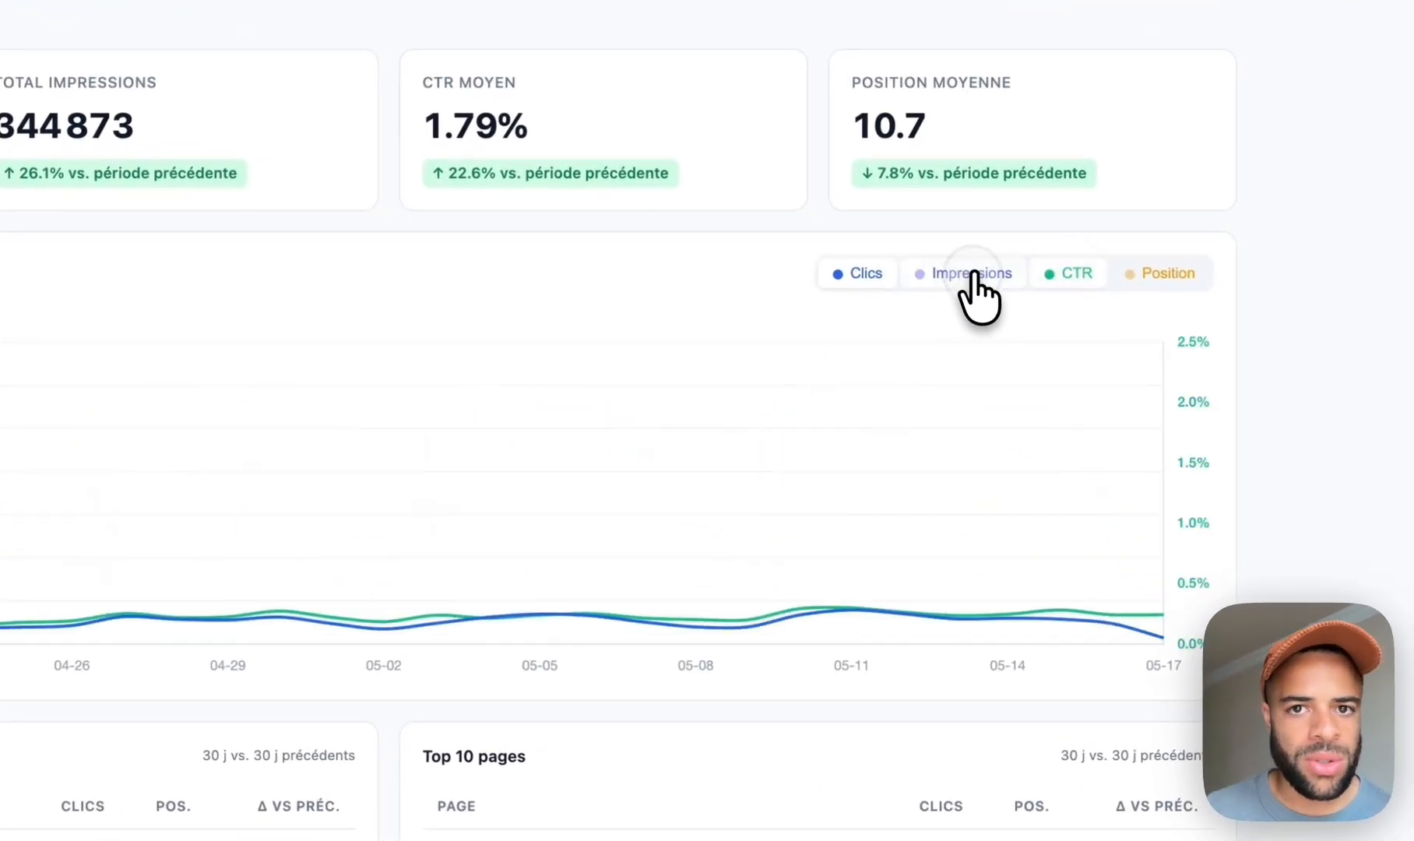
click(1067, 274)
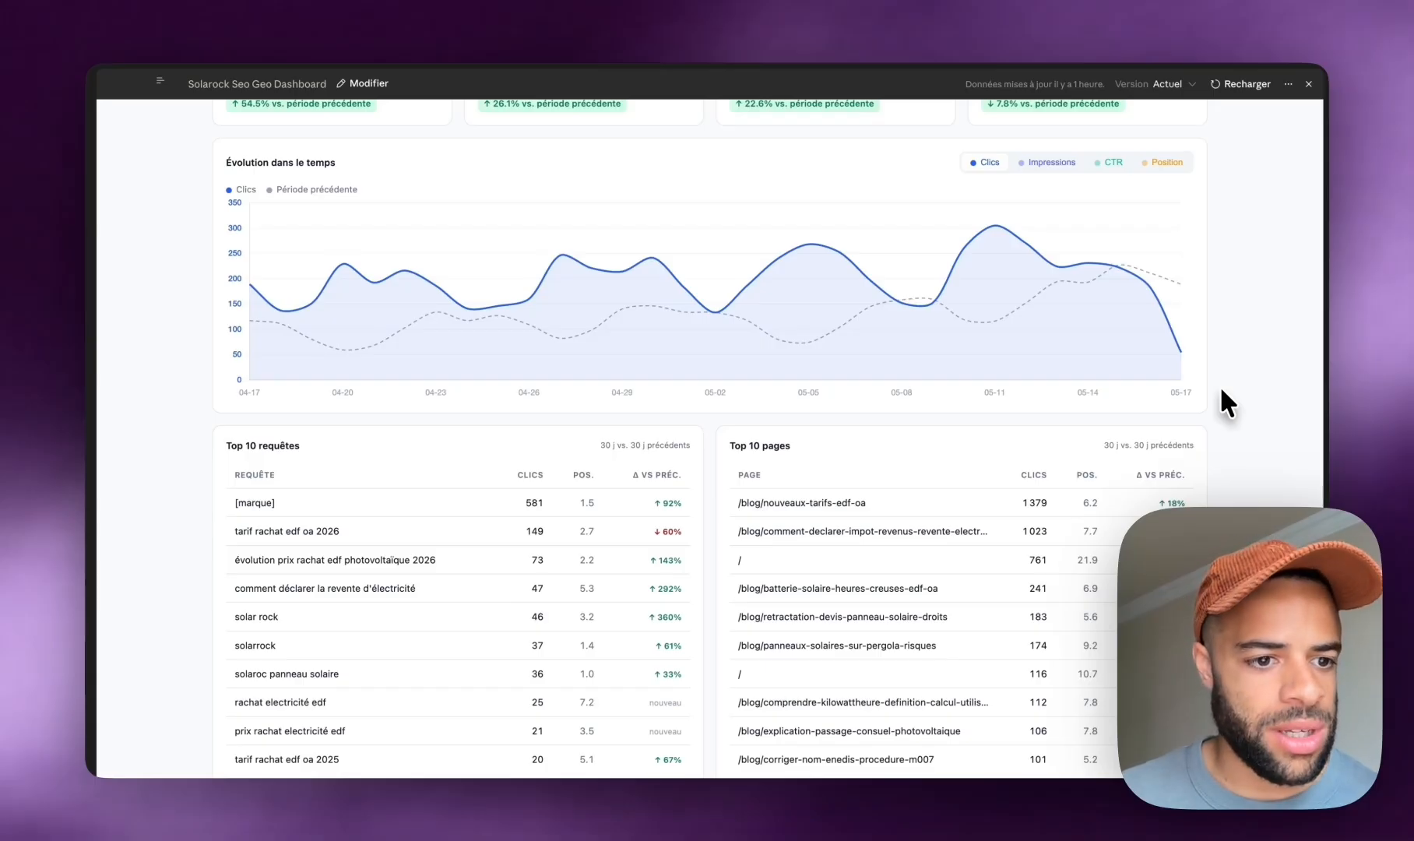
Step: Review the Search Console view's top 10 queries, top 10 pages, brand versus non-brand split and top 10 countries
scroll(1219, 386, down, 2)
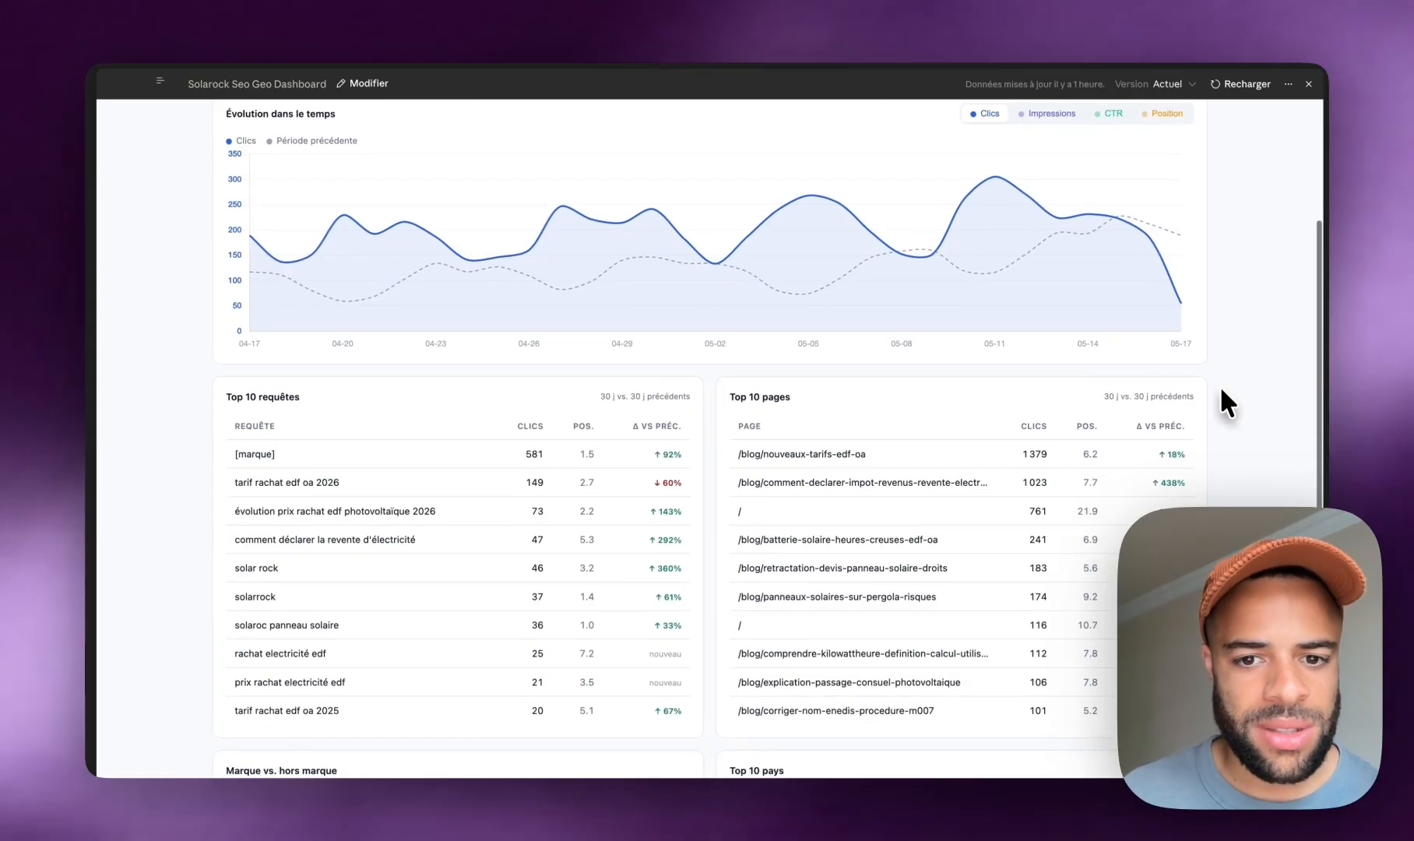
scroll(1221, 389, down, 5)
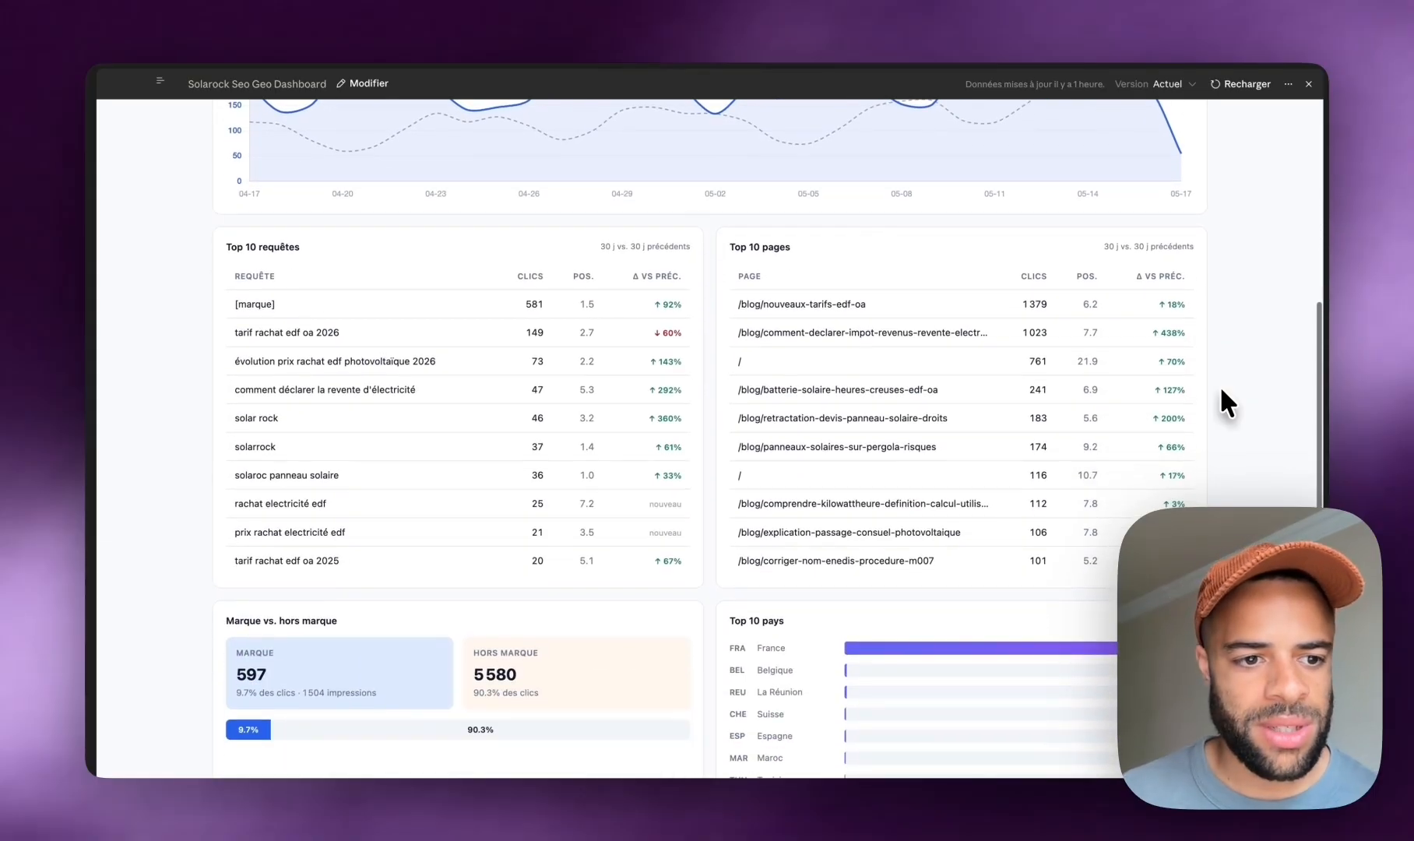
scroll(765, 212, down, 8)
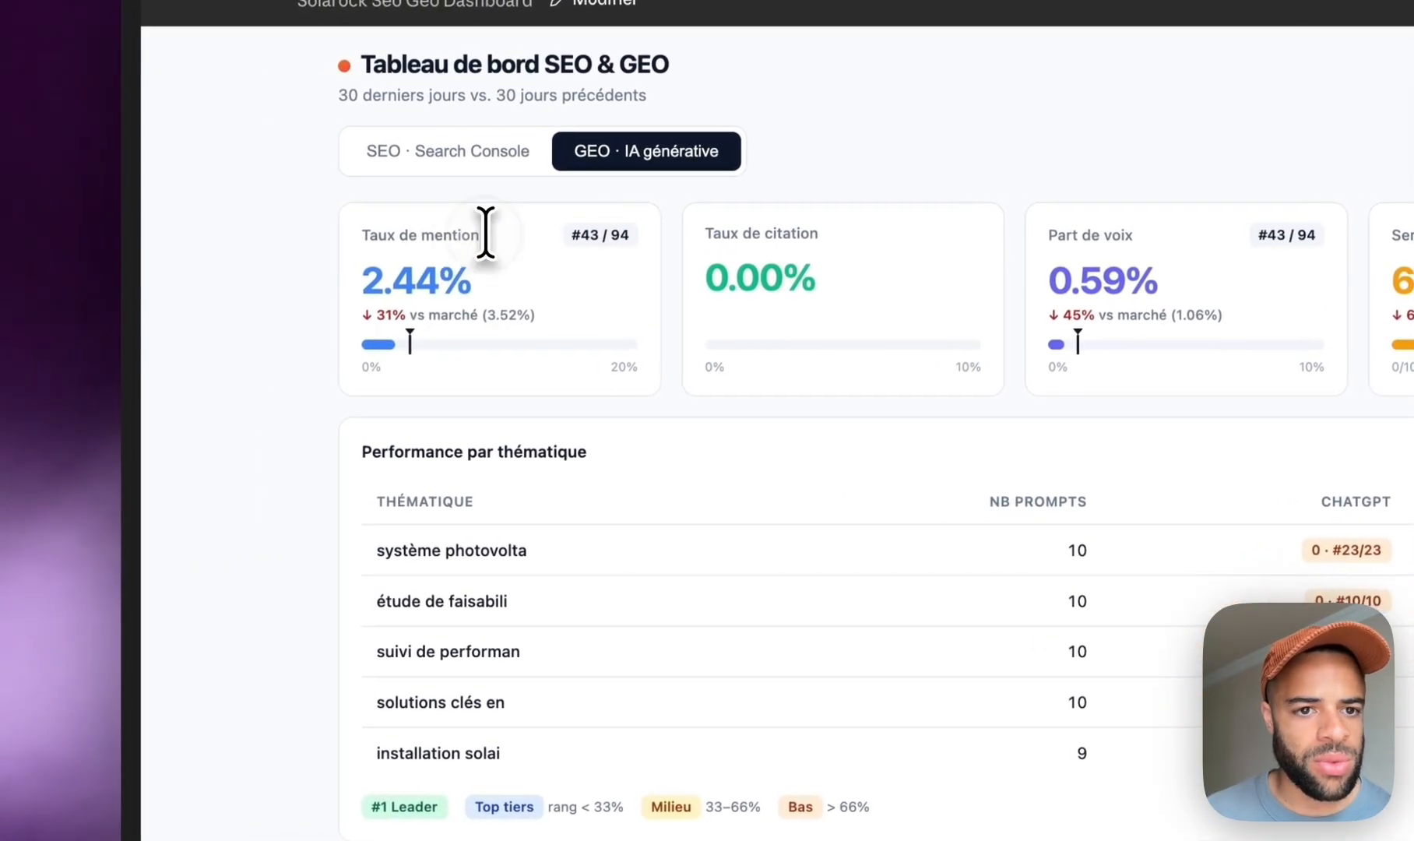
Step: Switch to the generative AI GEO view and examine the citation rate, share of voice and average sentiment cards
double_click(801, 233)
click(1093, 221)
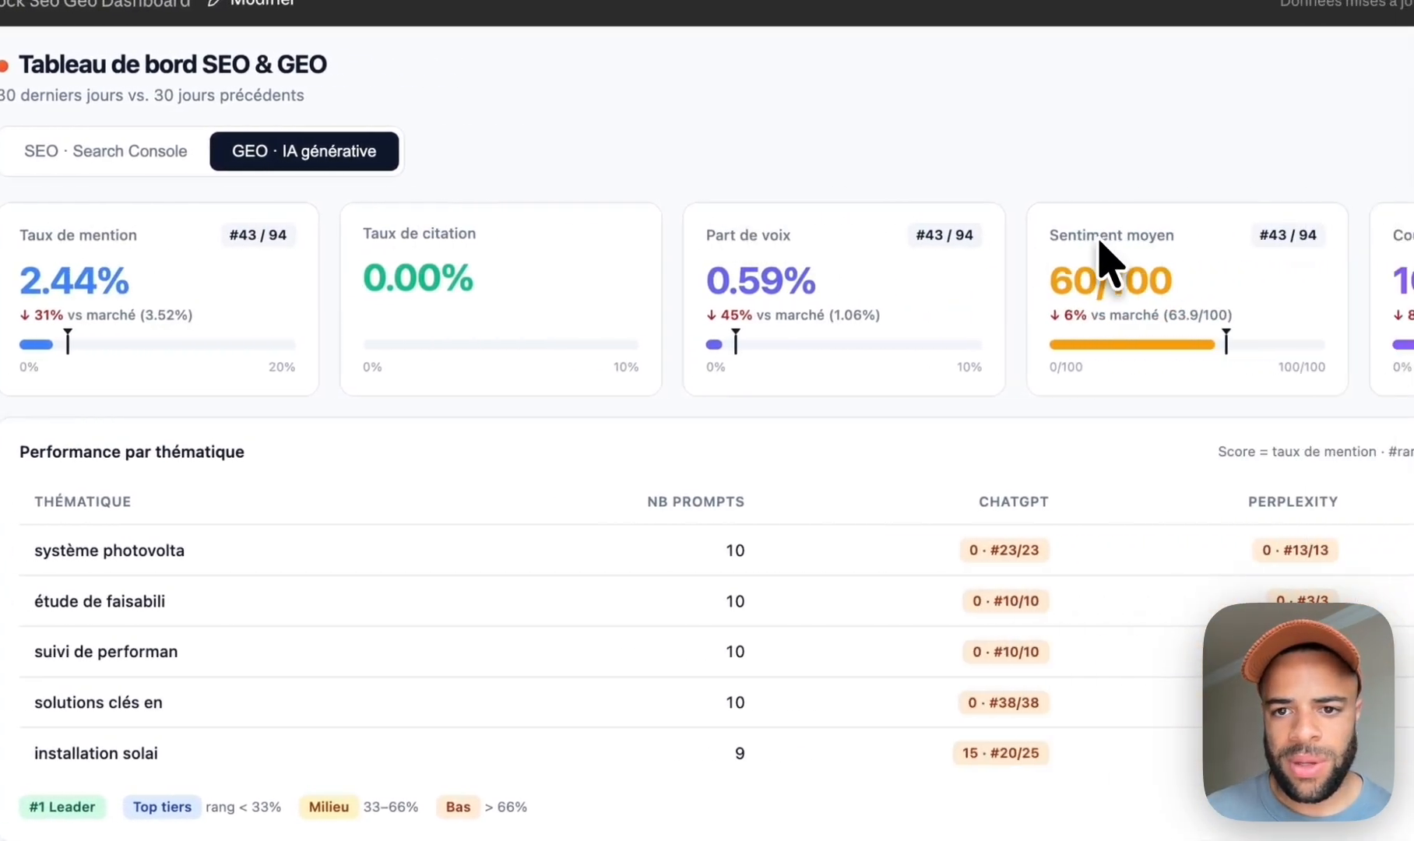
drag(1117, 240, 1300, 287)
click(1315, 285)
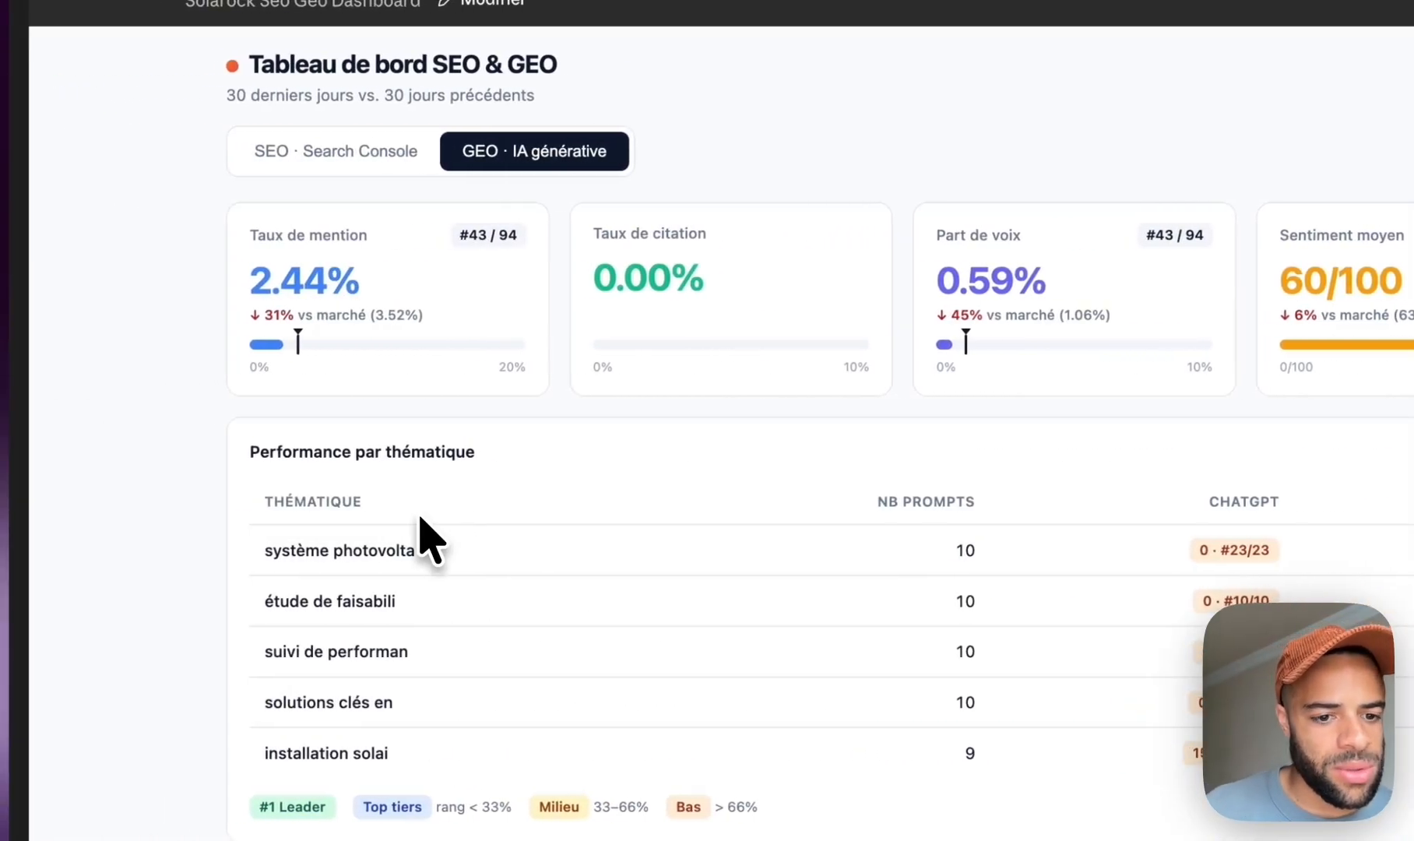
Step: Examine the performance-by-topic table, its ranking colour legend and the tracked prompts section of the GEO view
click(409, 746)
drag(421, 746, 448, 767)
click(266, 536)
drag(455, 672, 294, 500)
click(759, 820)
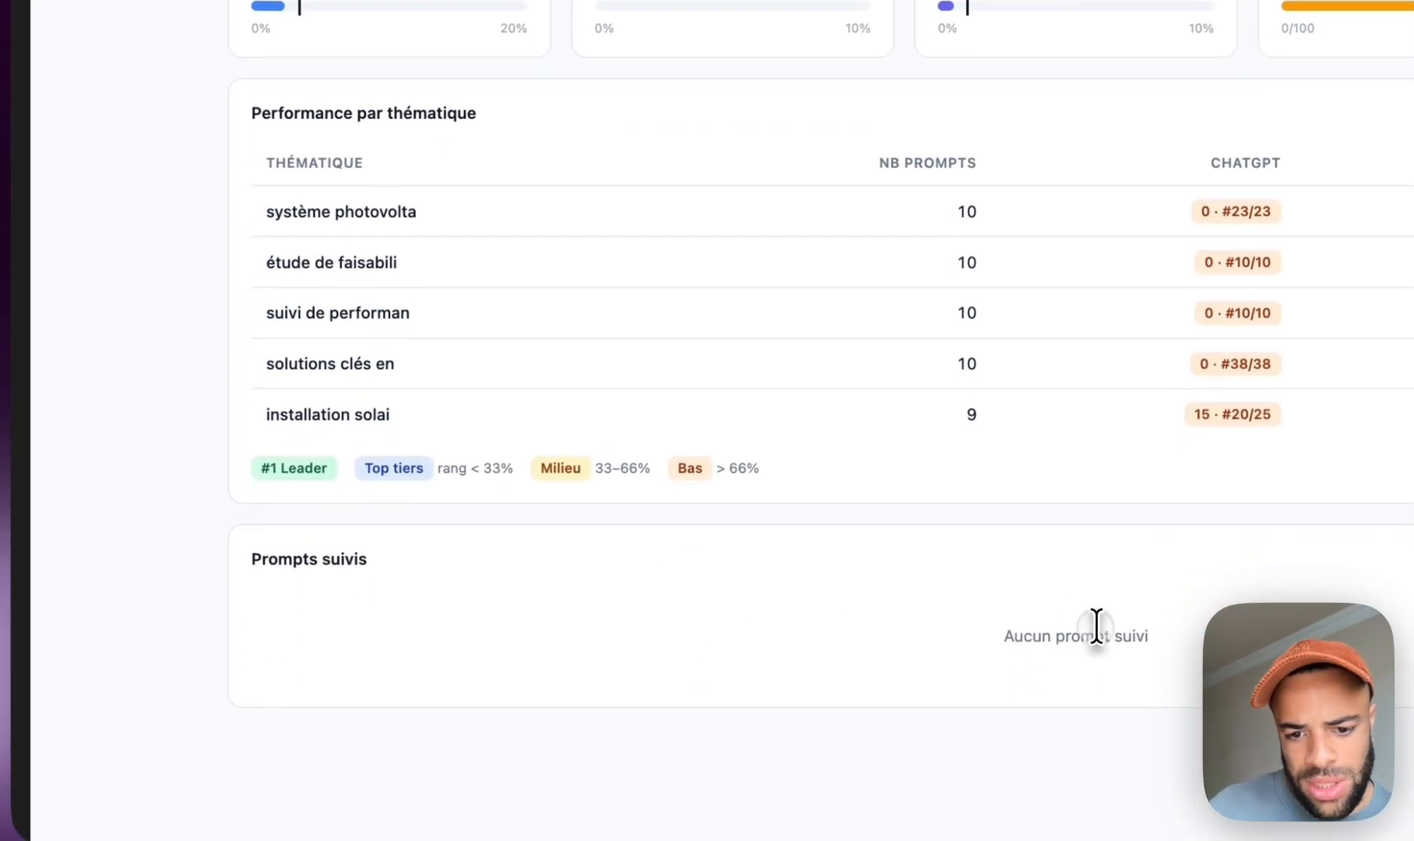
triple_click(1097, 714)
click(1304, 673)
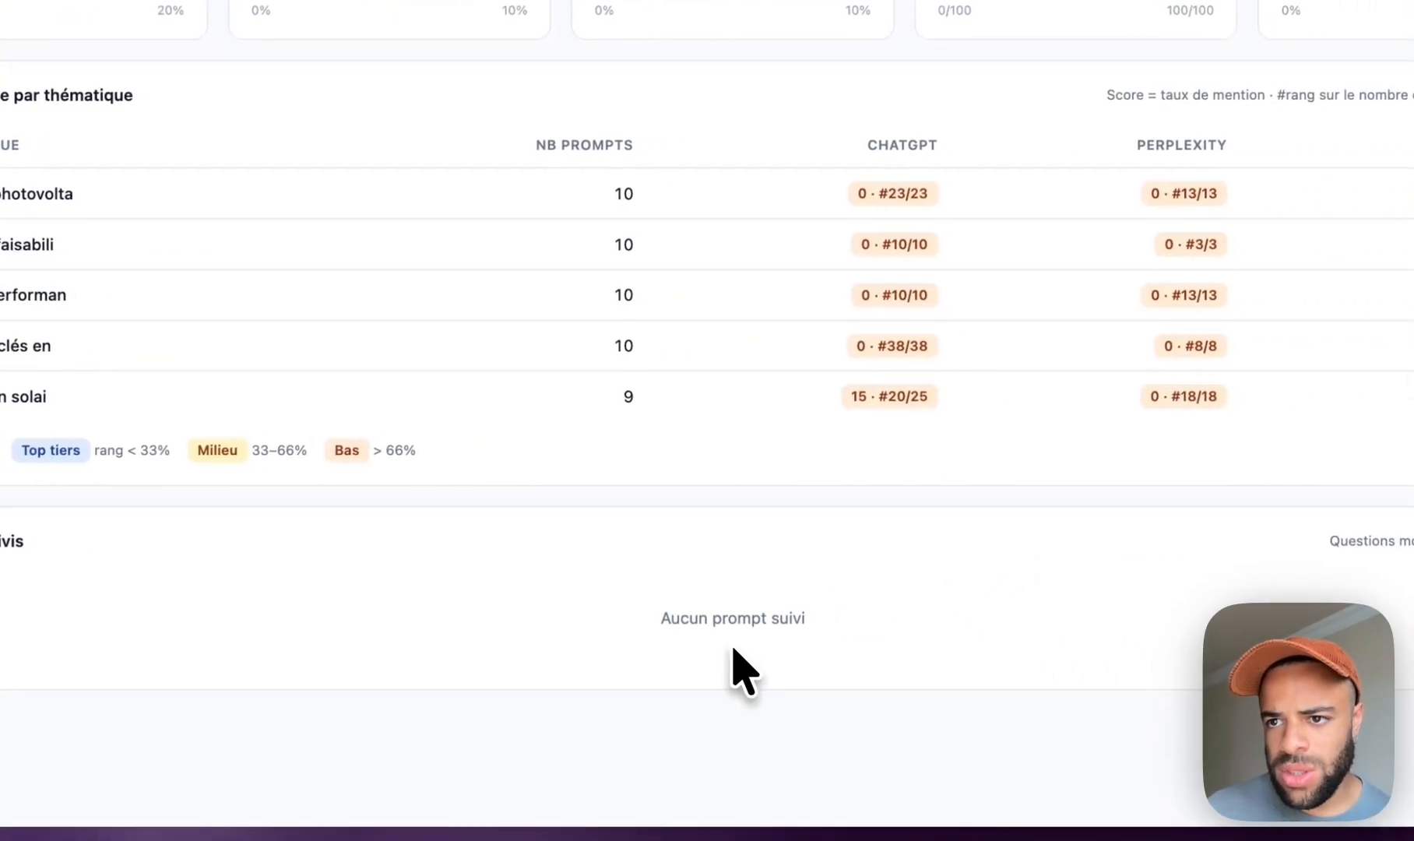